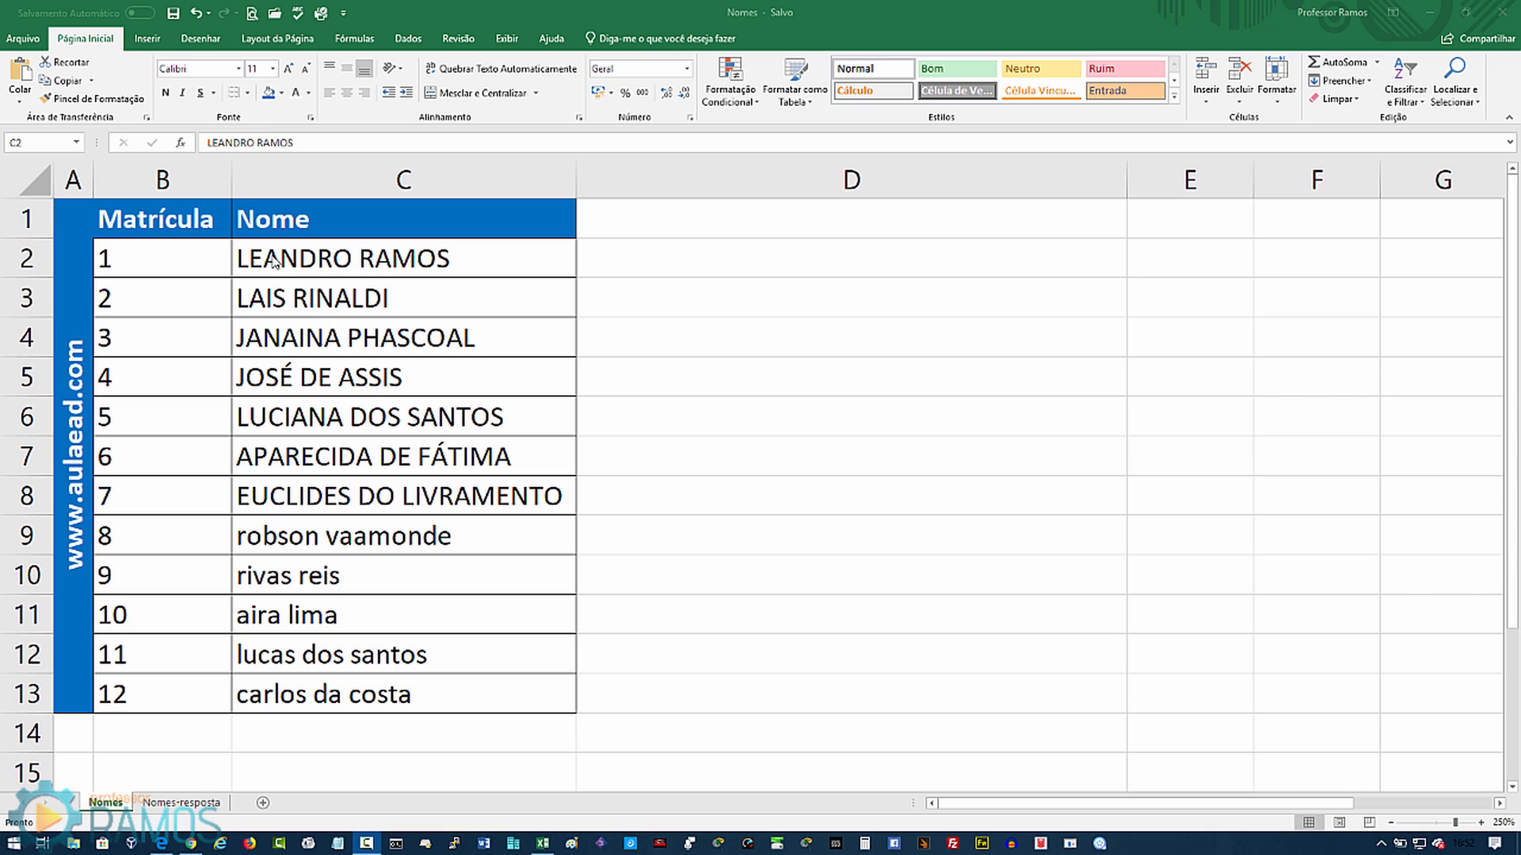
Step: Review the uppercase names in C2:C8 and lowercase names in C9:C13, then bring up the aulaEAD site
{"action": "left_click", "coordinate": [263, 252]}
{"action": "left_click_drag", "start_coordinate": [261, 253], "coordinate": [286, 486]}
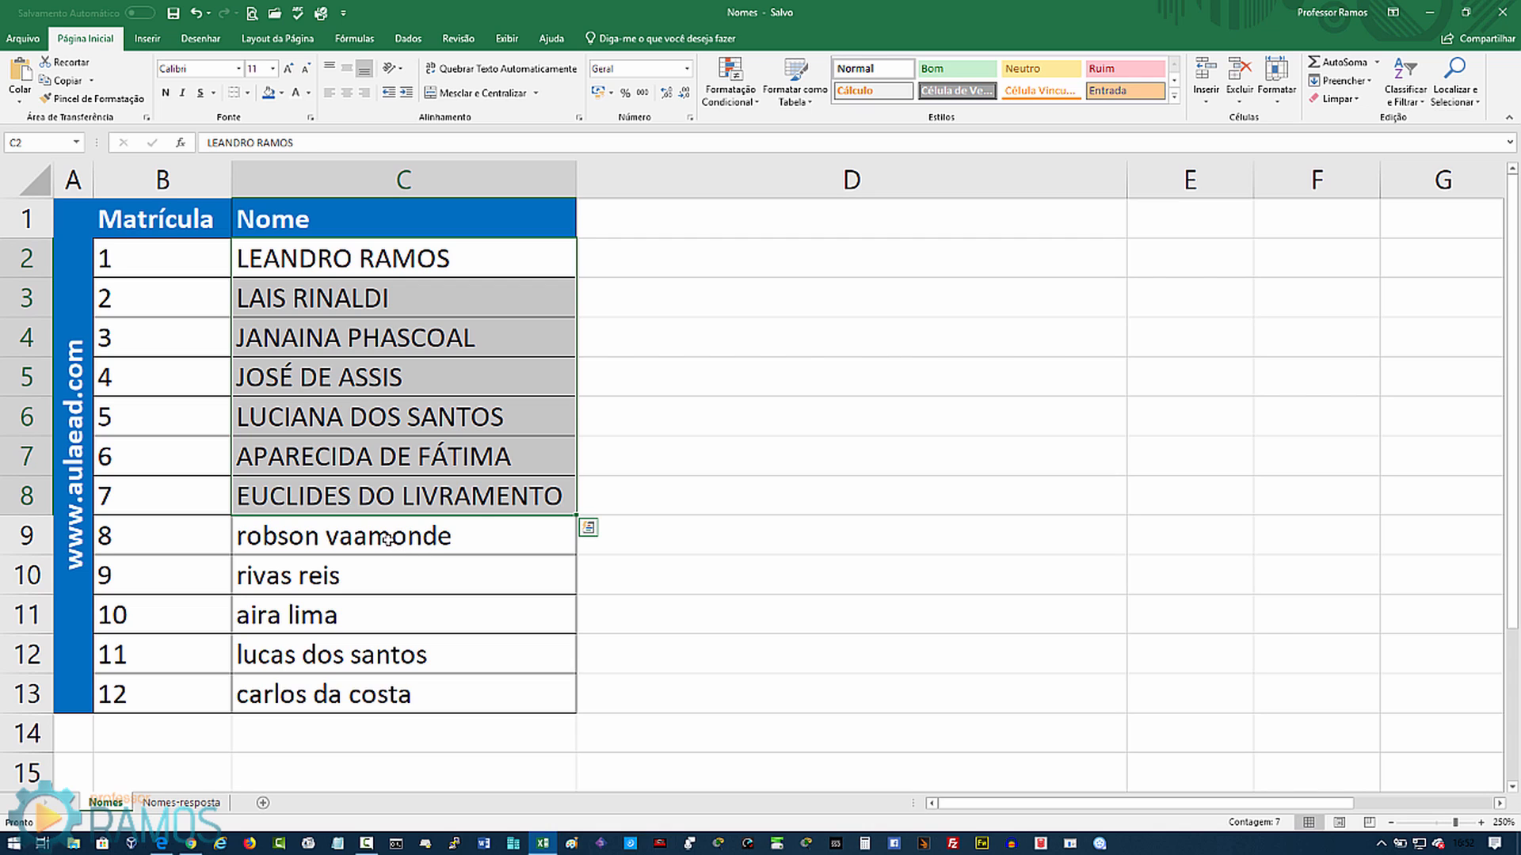
{"action": "left_click", "coordinate": [353, 541]}
{"action": "left_click_drag", "start_coordinate": [328, 538], "coordinate": [407, 686]}
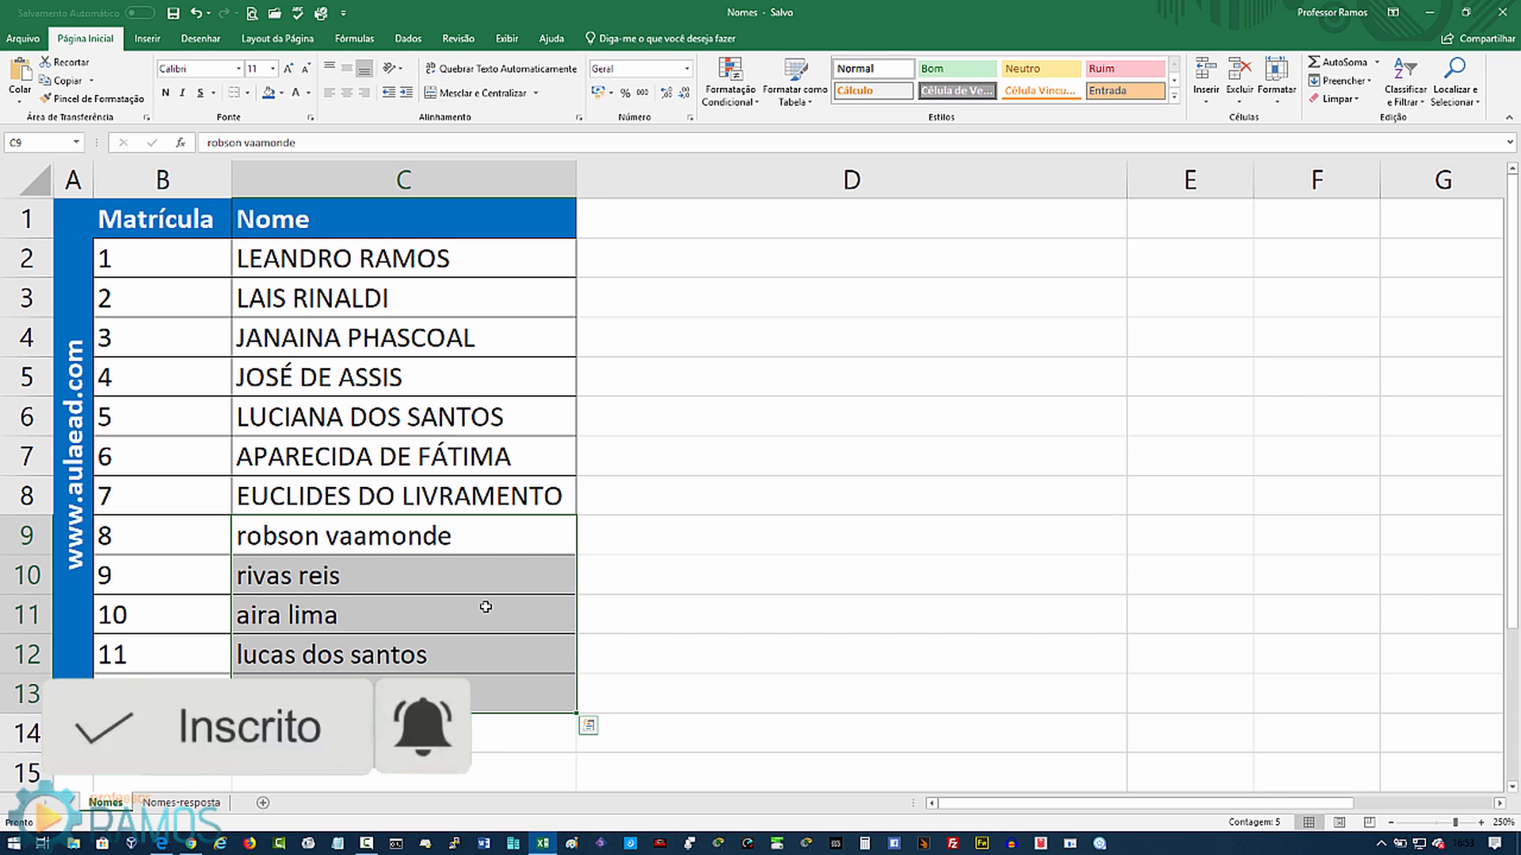
{"action": "left_click", "coordinate": [515, 270]}
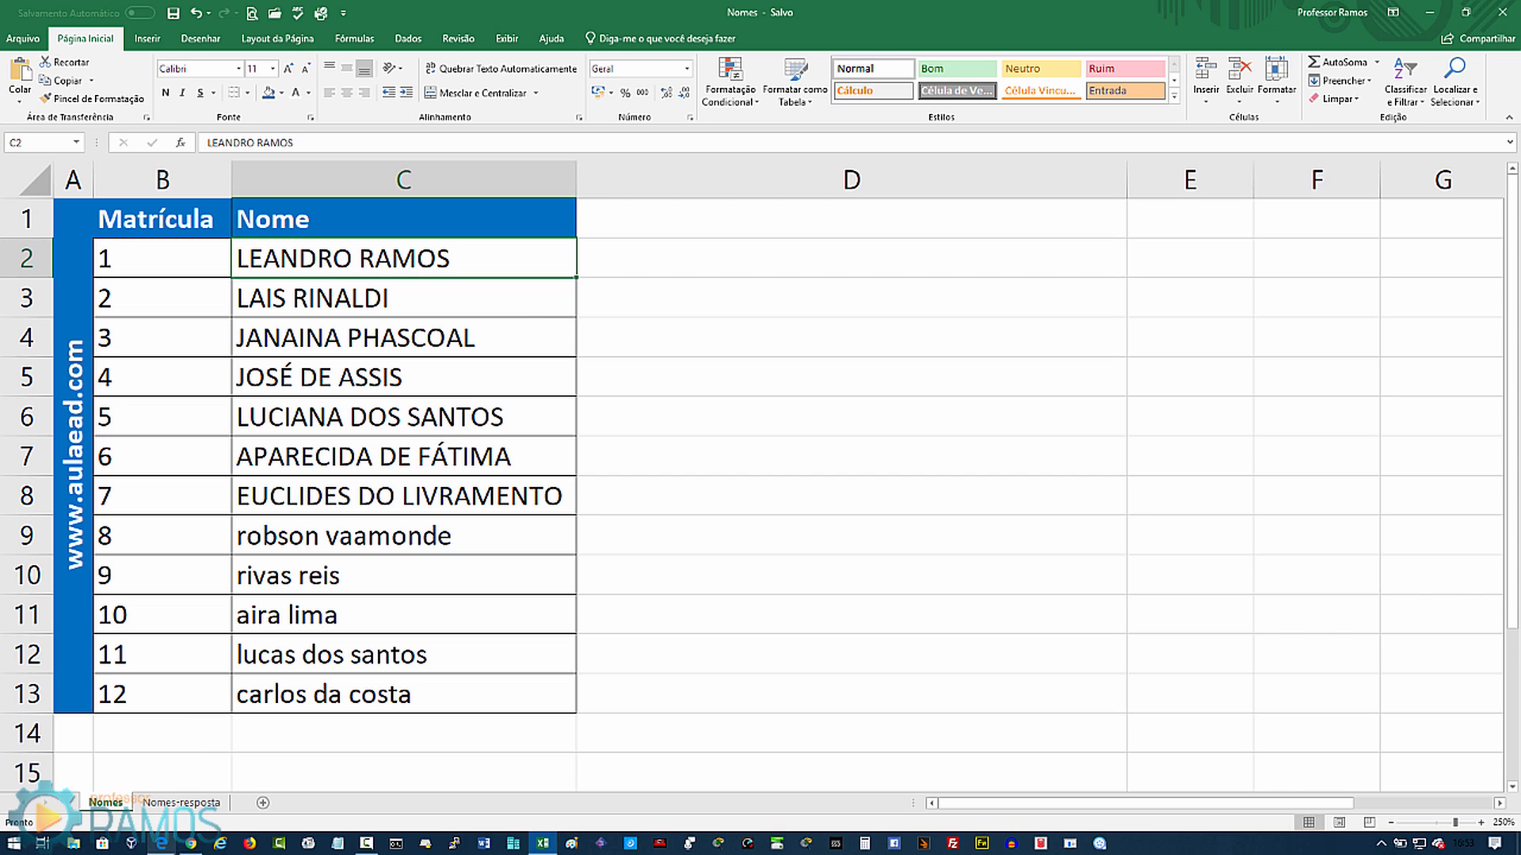
{"action": "left_click", "coordinate": [190, 843]}
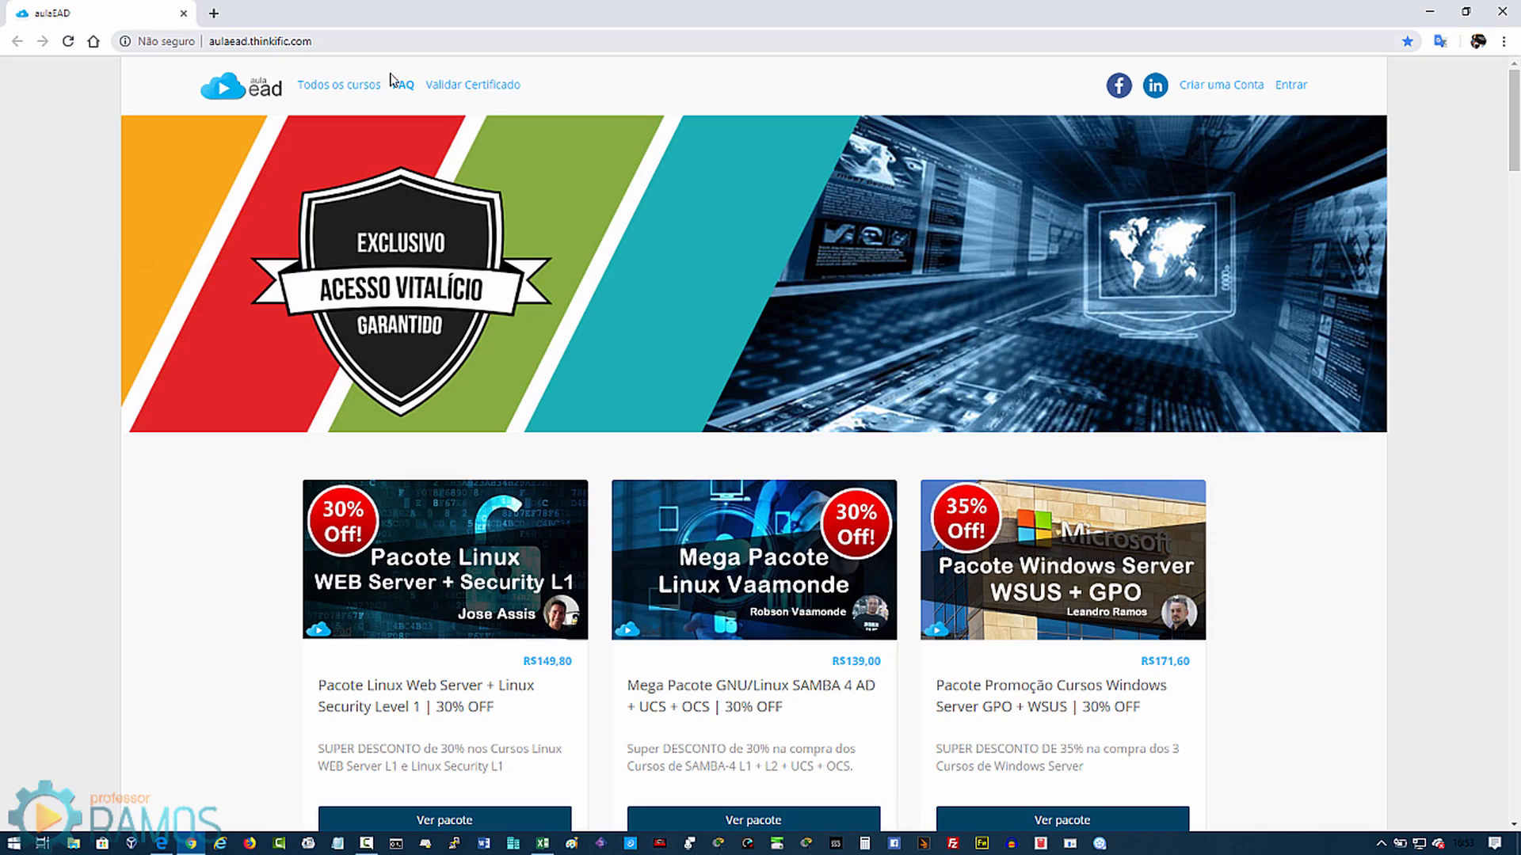
Step: Scroll through the aulaEAD course list, then minimize Chrome to return to the Nomes workbook
{"action": "scroll", "coordinate": [1104, 462], "scroll_direction": "down", "scroll_amount": 20}
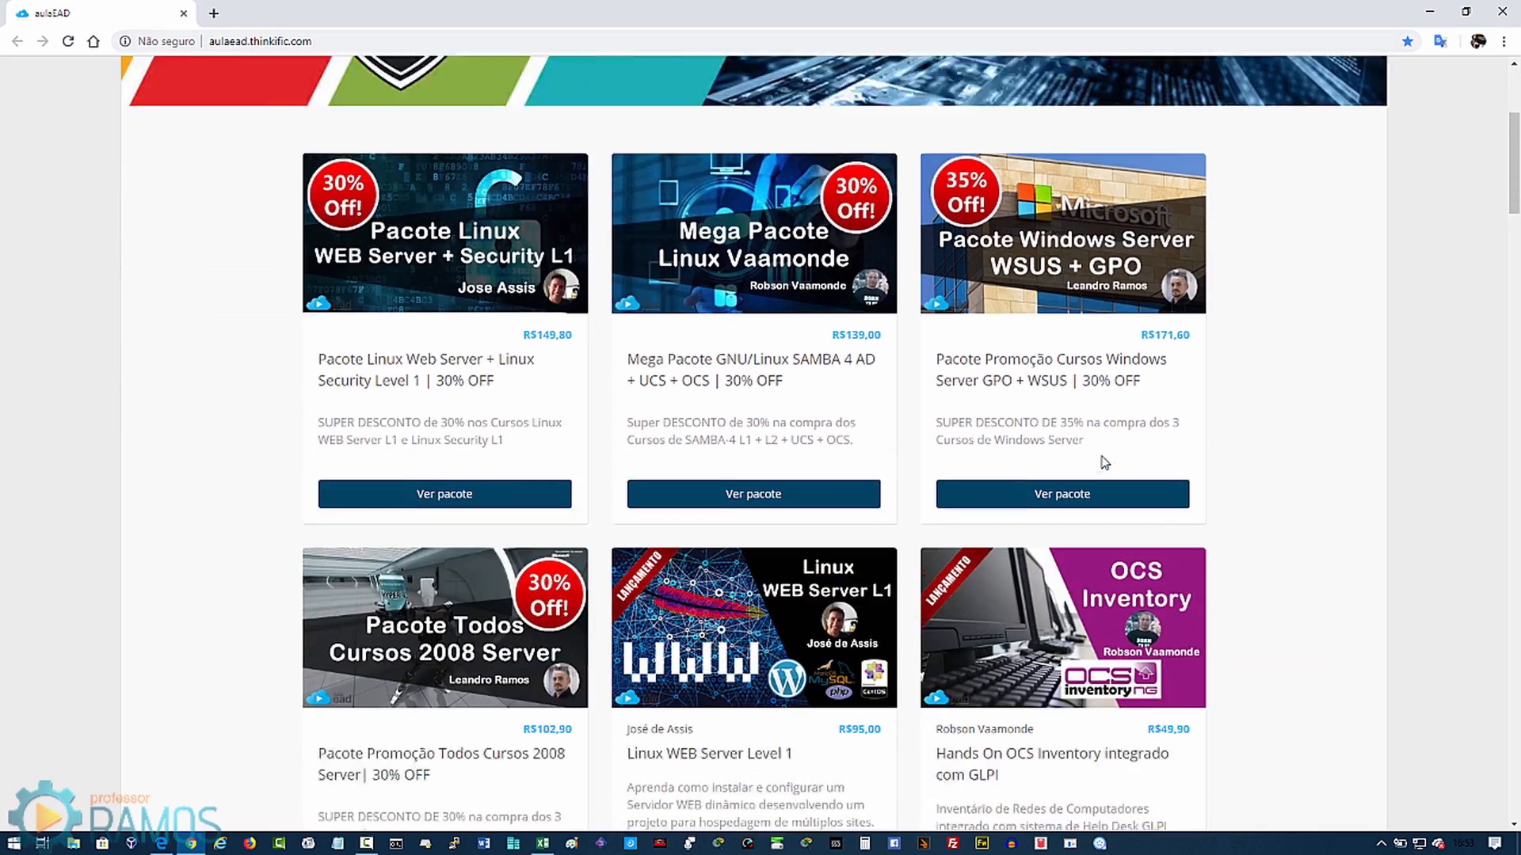
{"action": "scroll", "coordinate": [1101, 465], "scroll_direction": "down", "scroll_amount": 7}
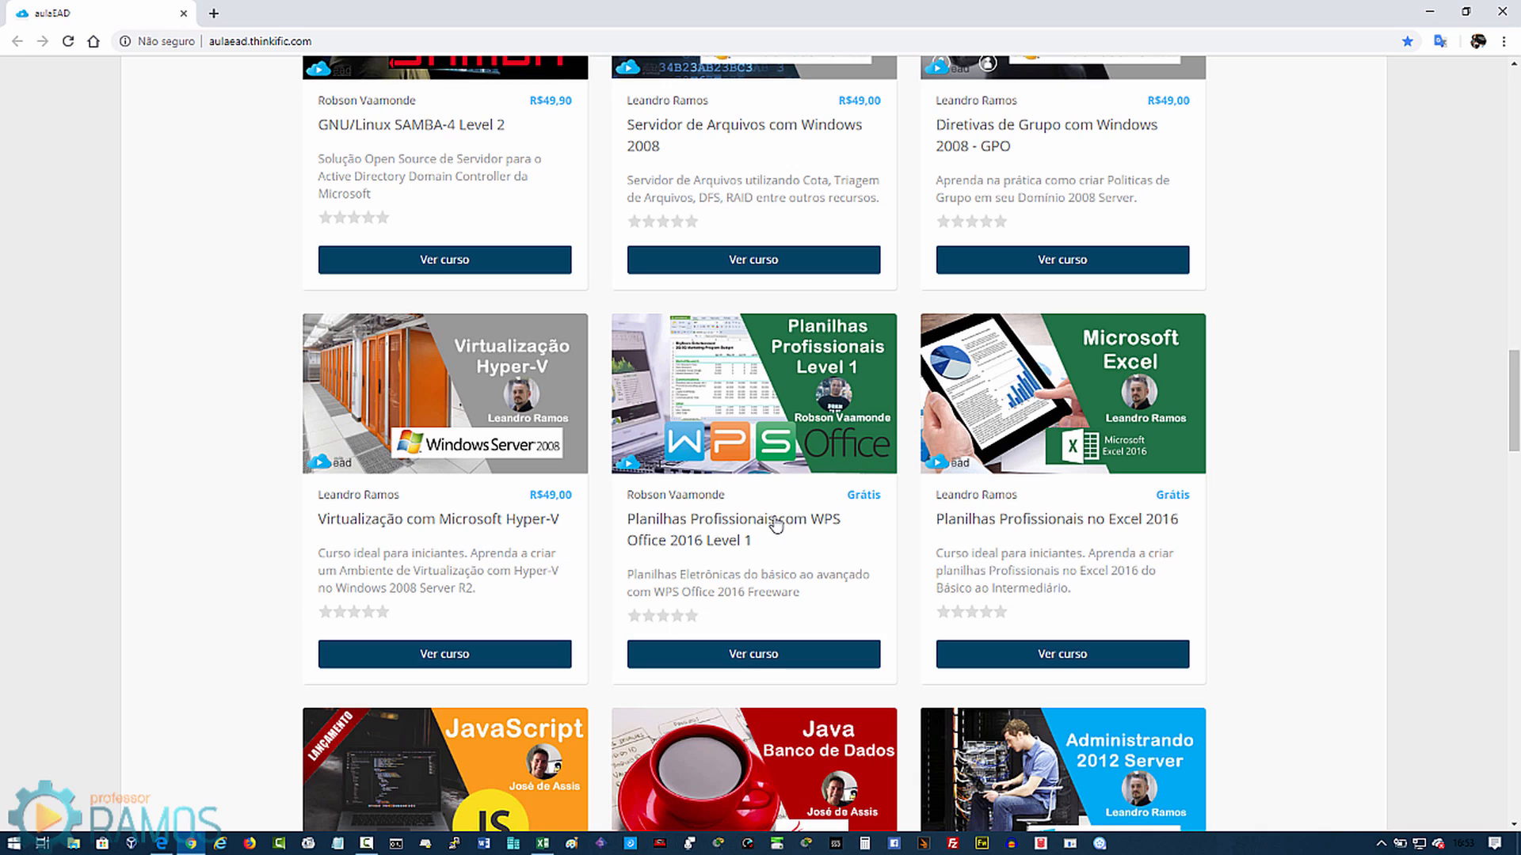
{"action": "scroll", "coordinate": [792, 539], "scroll_direction": "up", "scroll_amount": 10}
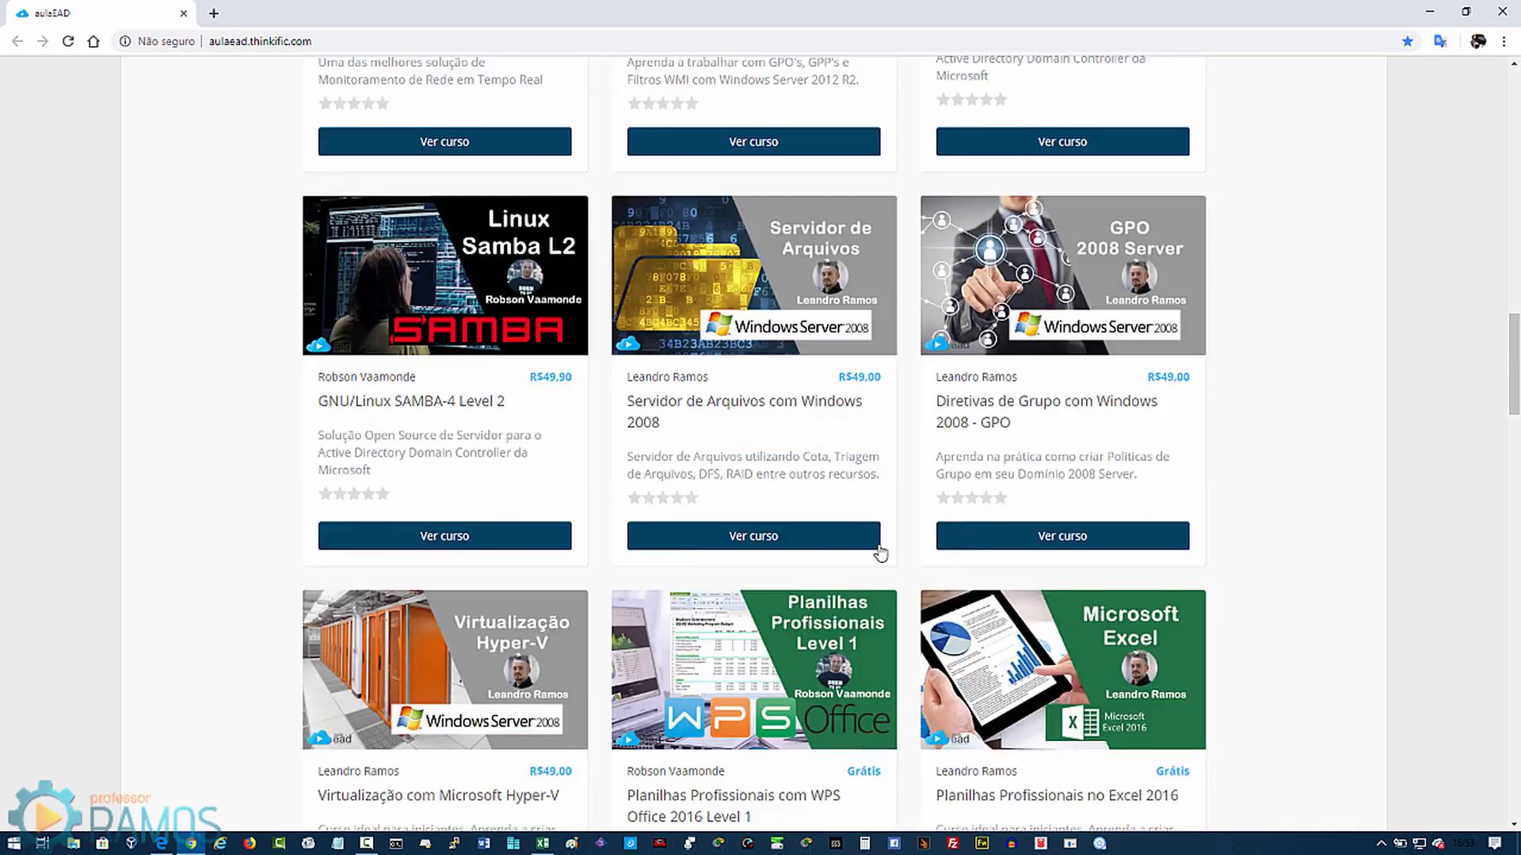
{"action": "left_click", "coordinate": [1424, 16]}
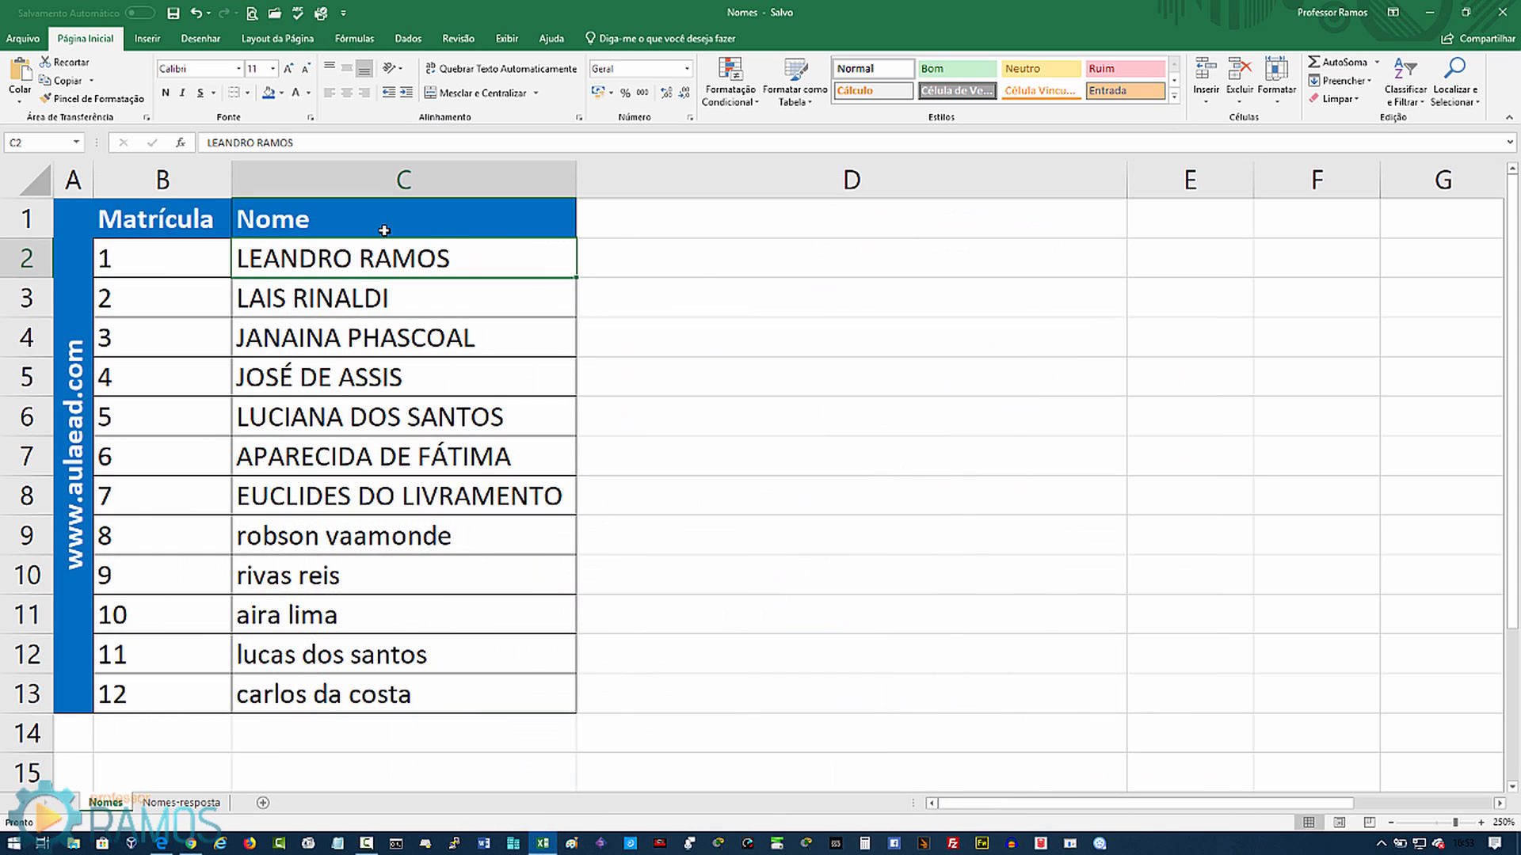
{"action": "left_click", "coordinate": [629, 257]}
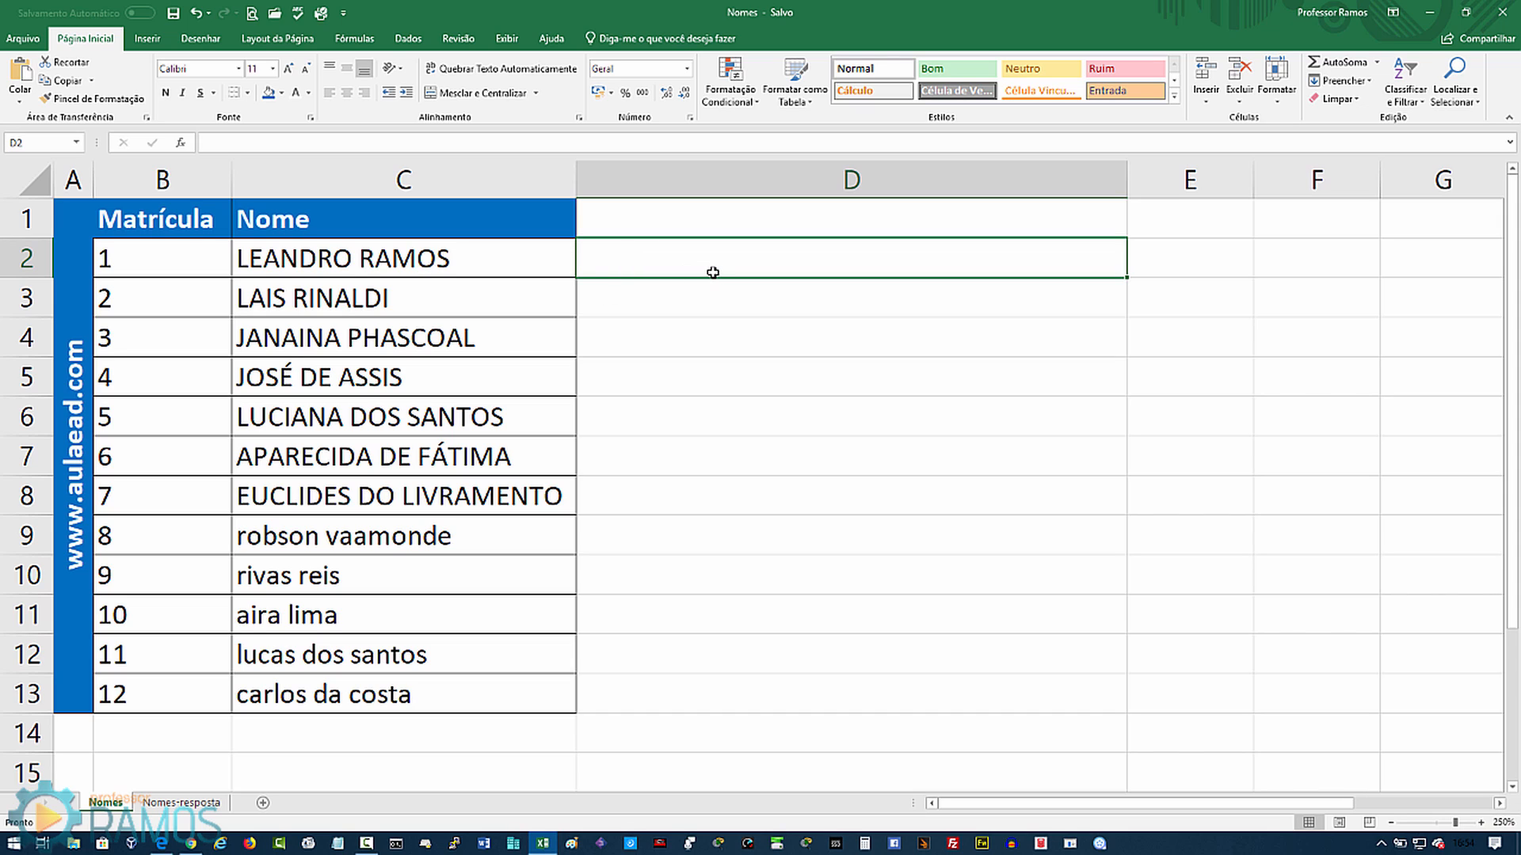
{"action": "type", "text": "="}
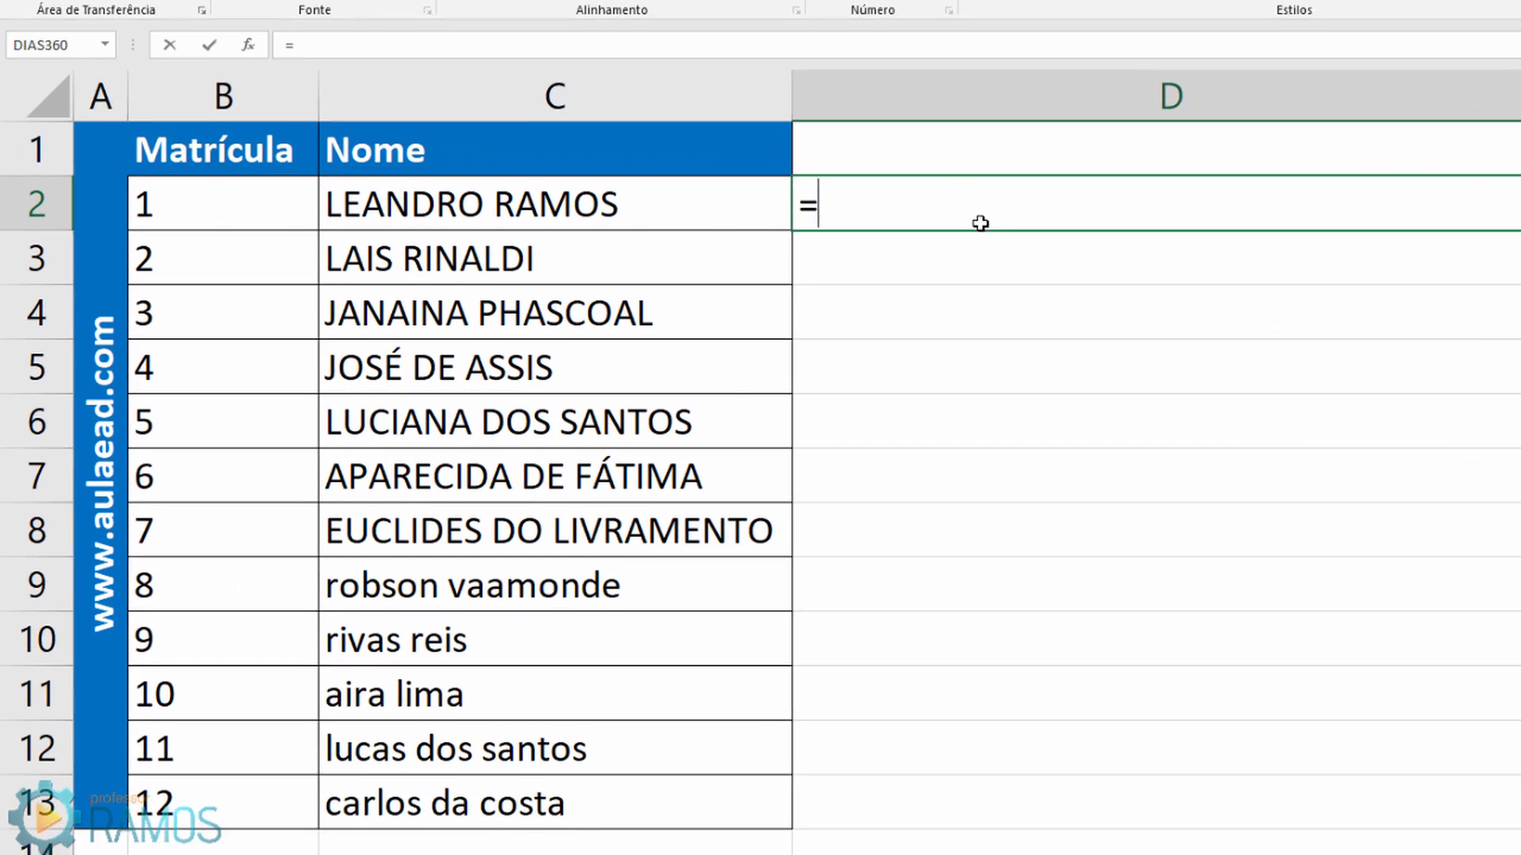
{"action": "type", "text": "mi"}
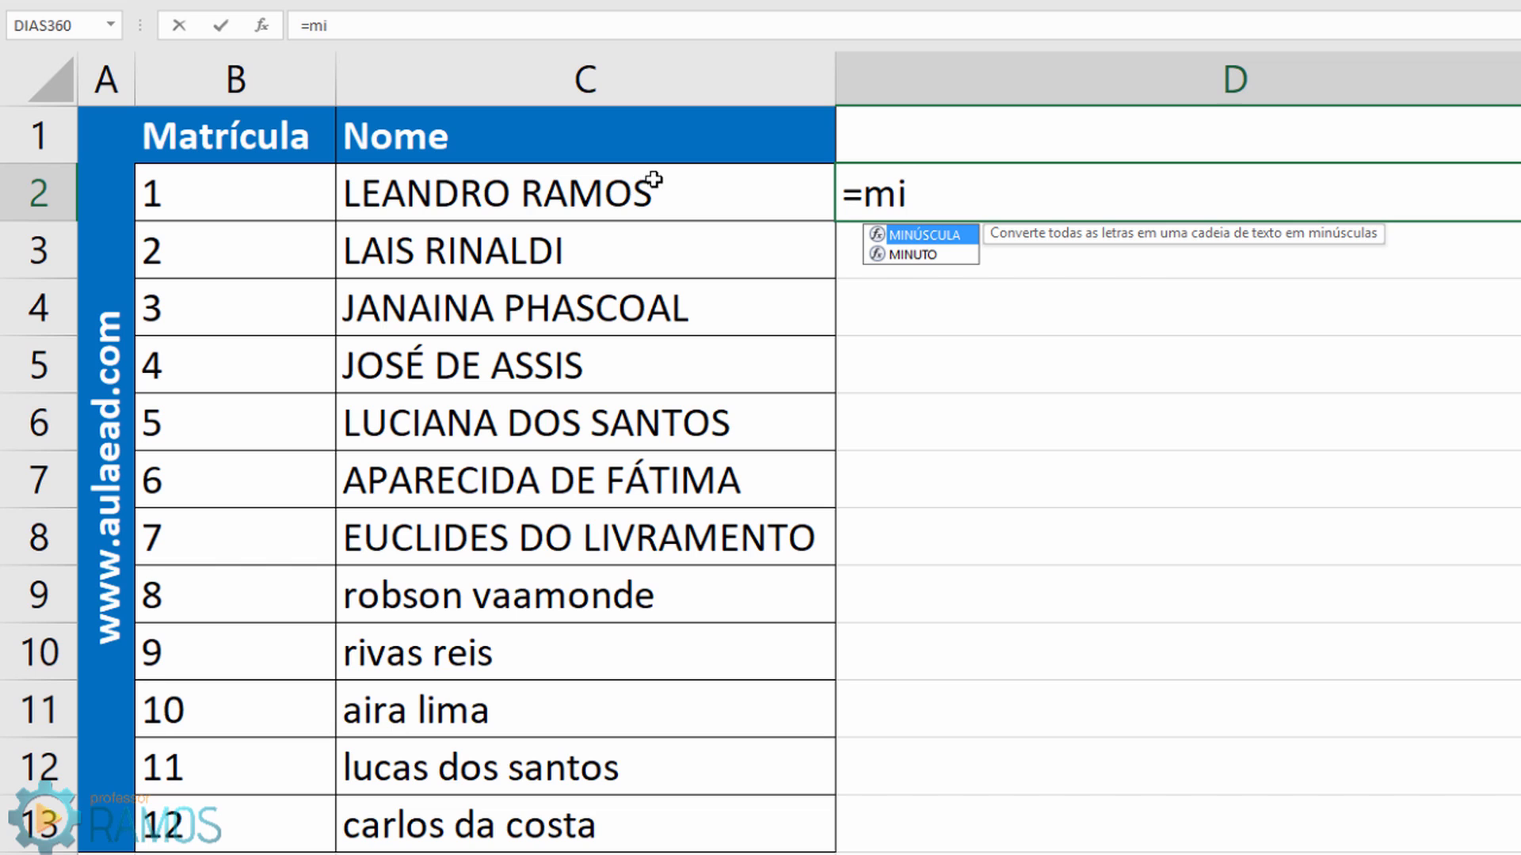
{"action": "double_click", "coordinate": [911, 238]}
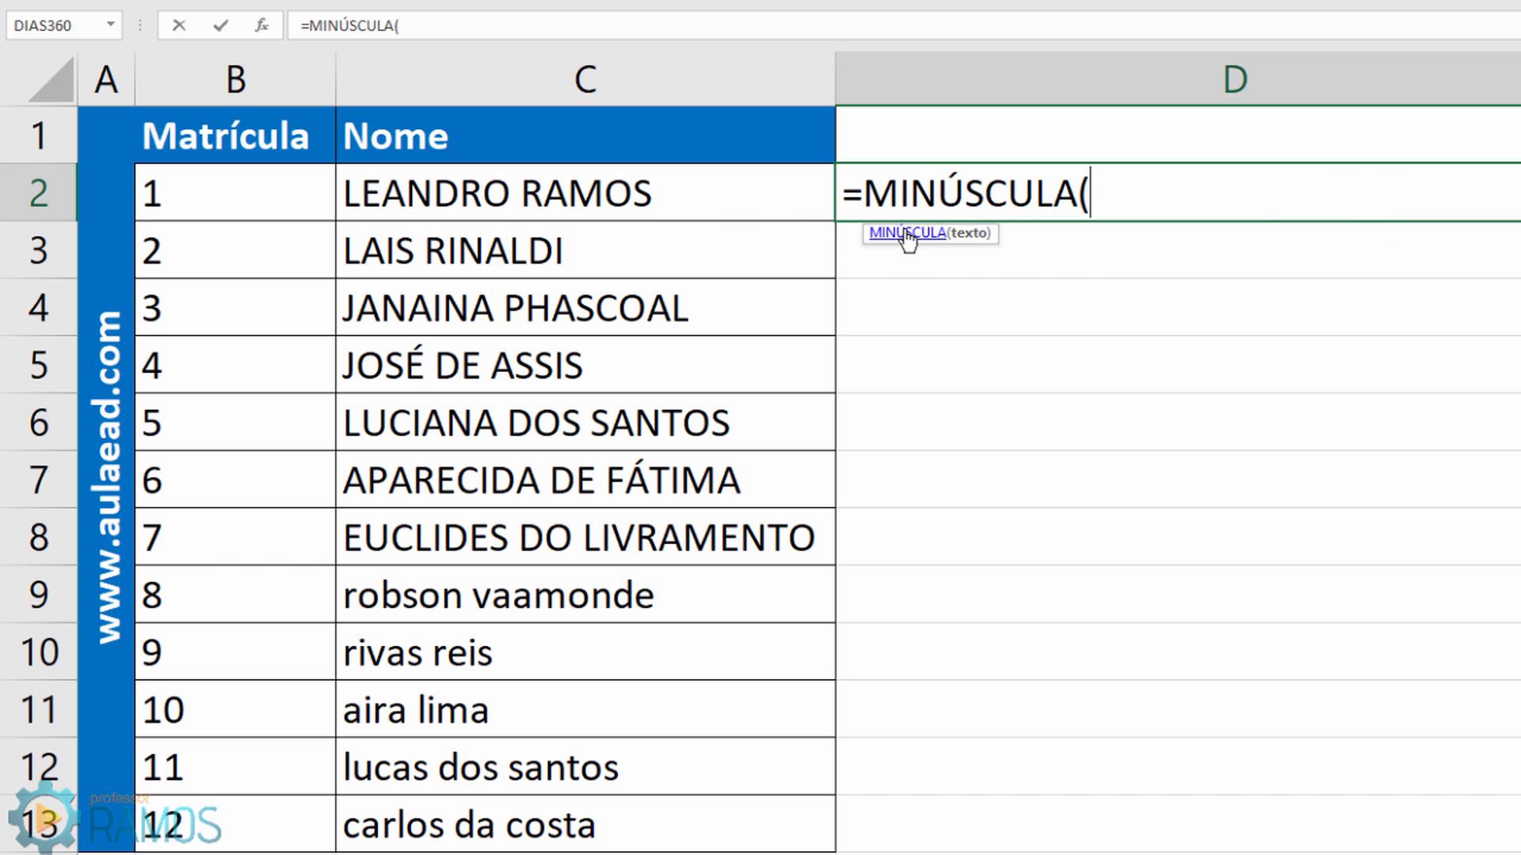
{"action": "left_click", "coordinate": [651, 200]}
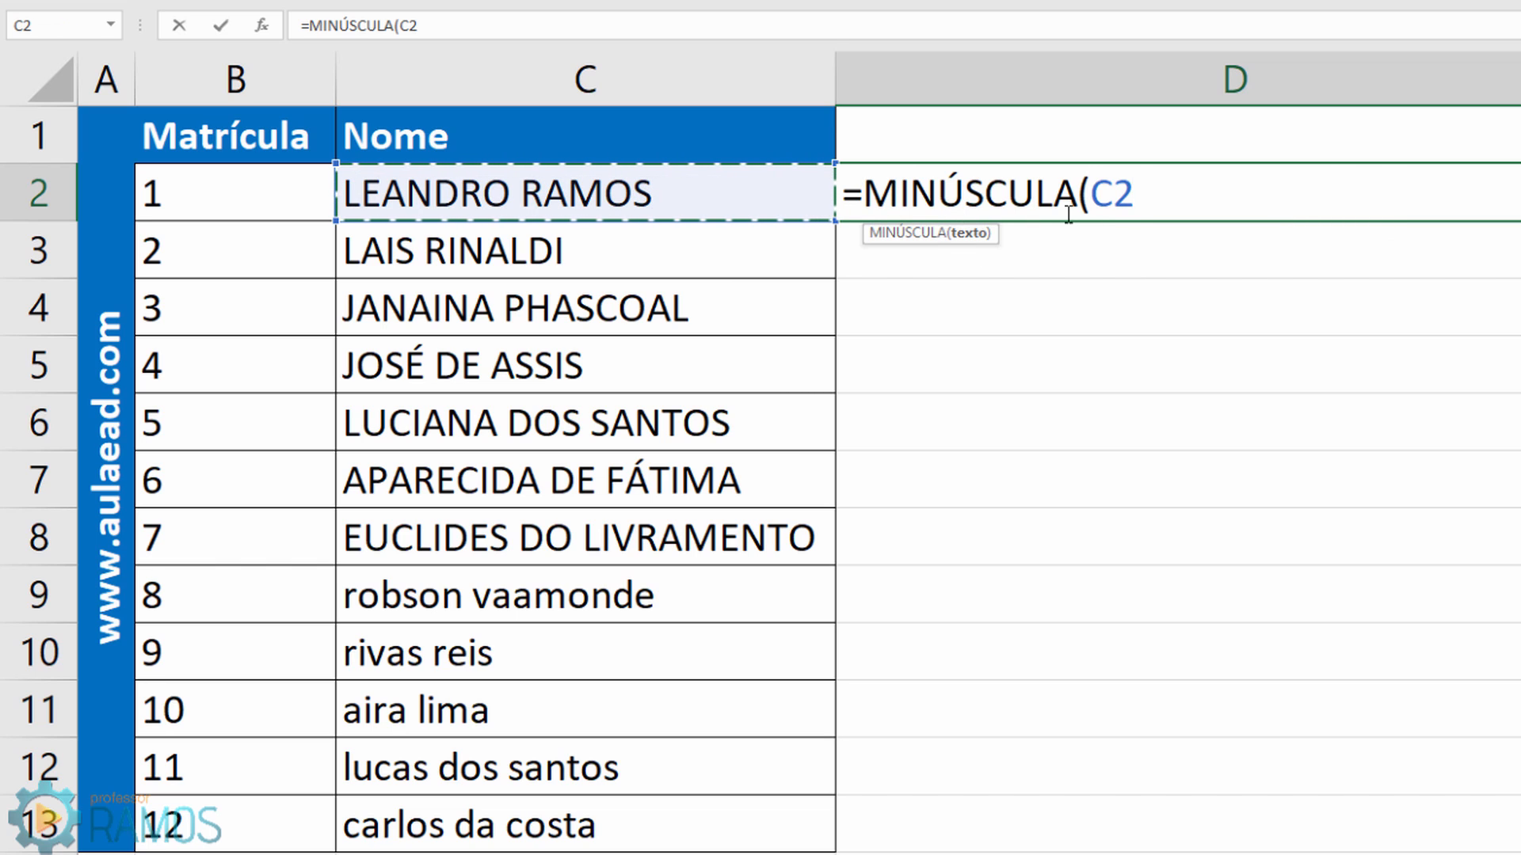
{"action": "type", "text": ")"}
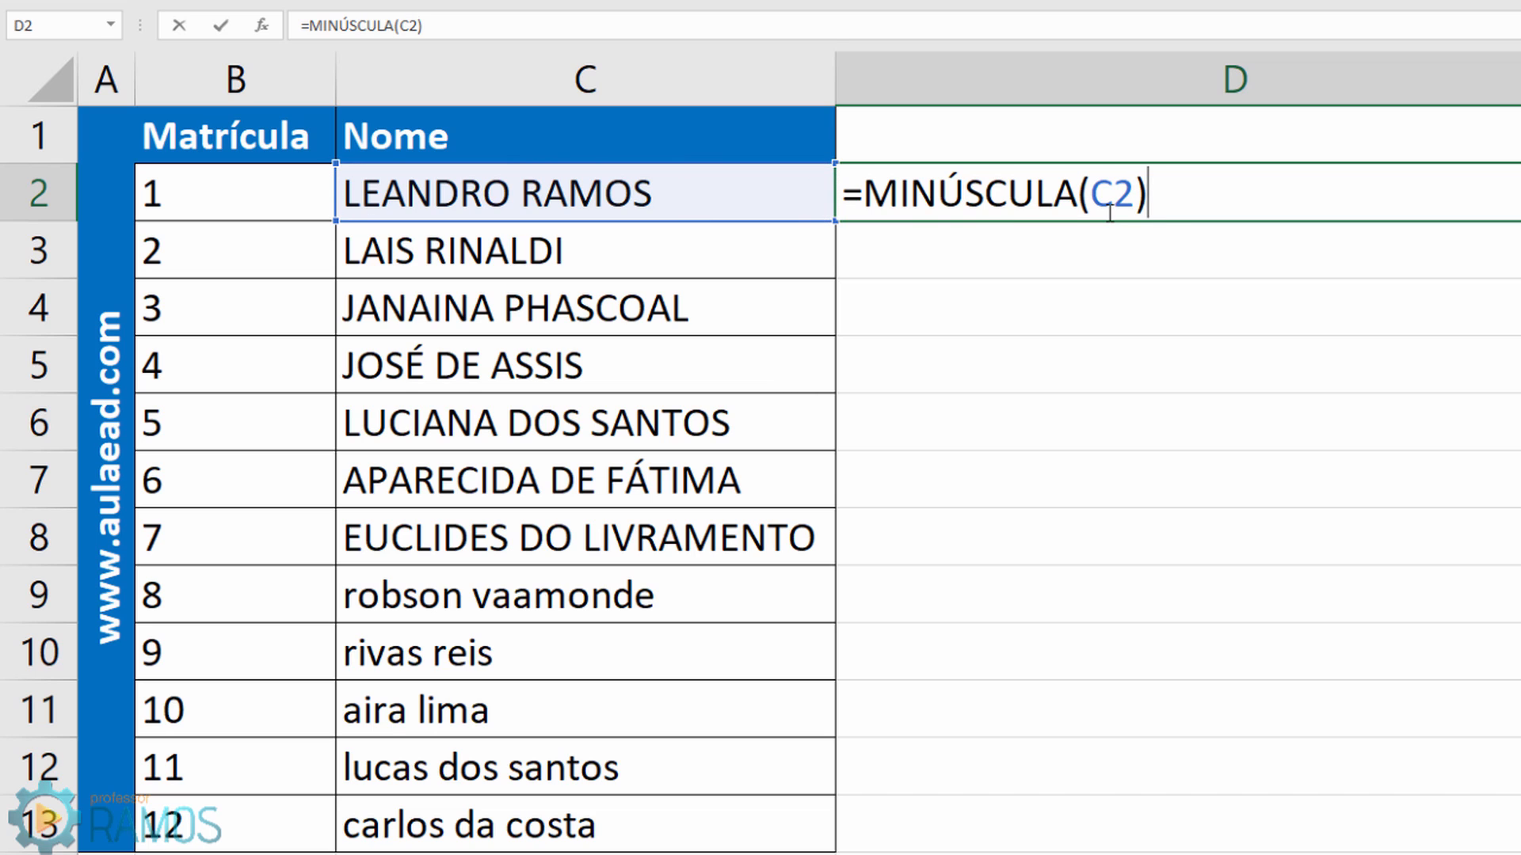
{"action": "key", "text": "Return"}
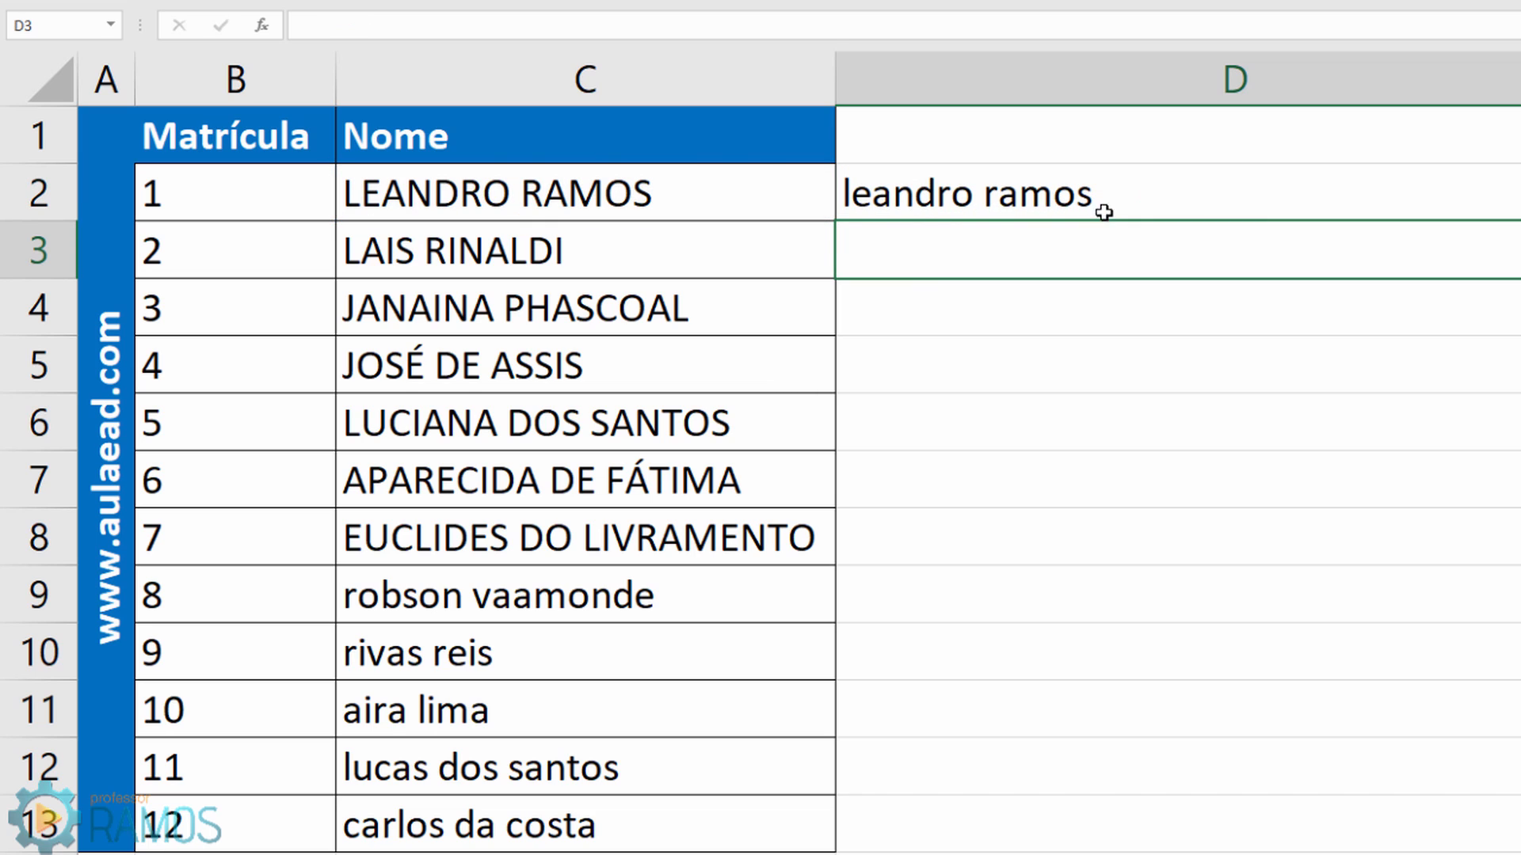
{"action": "left_click", "coordinate": [557, 194]}
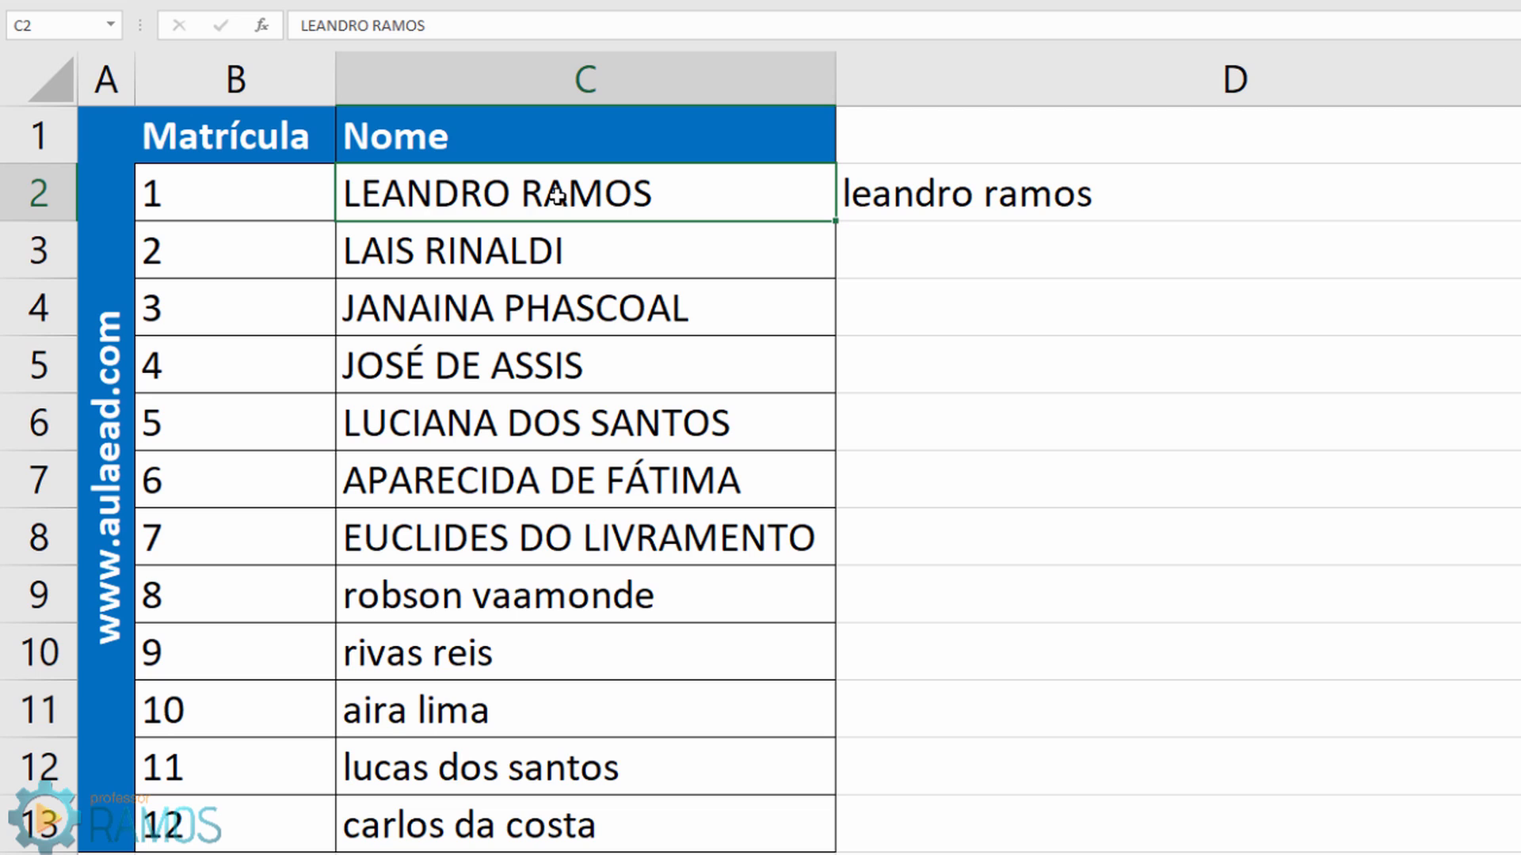
{"action": "left_click", "coordinate": [903, 192]}
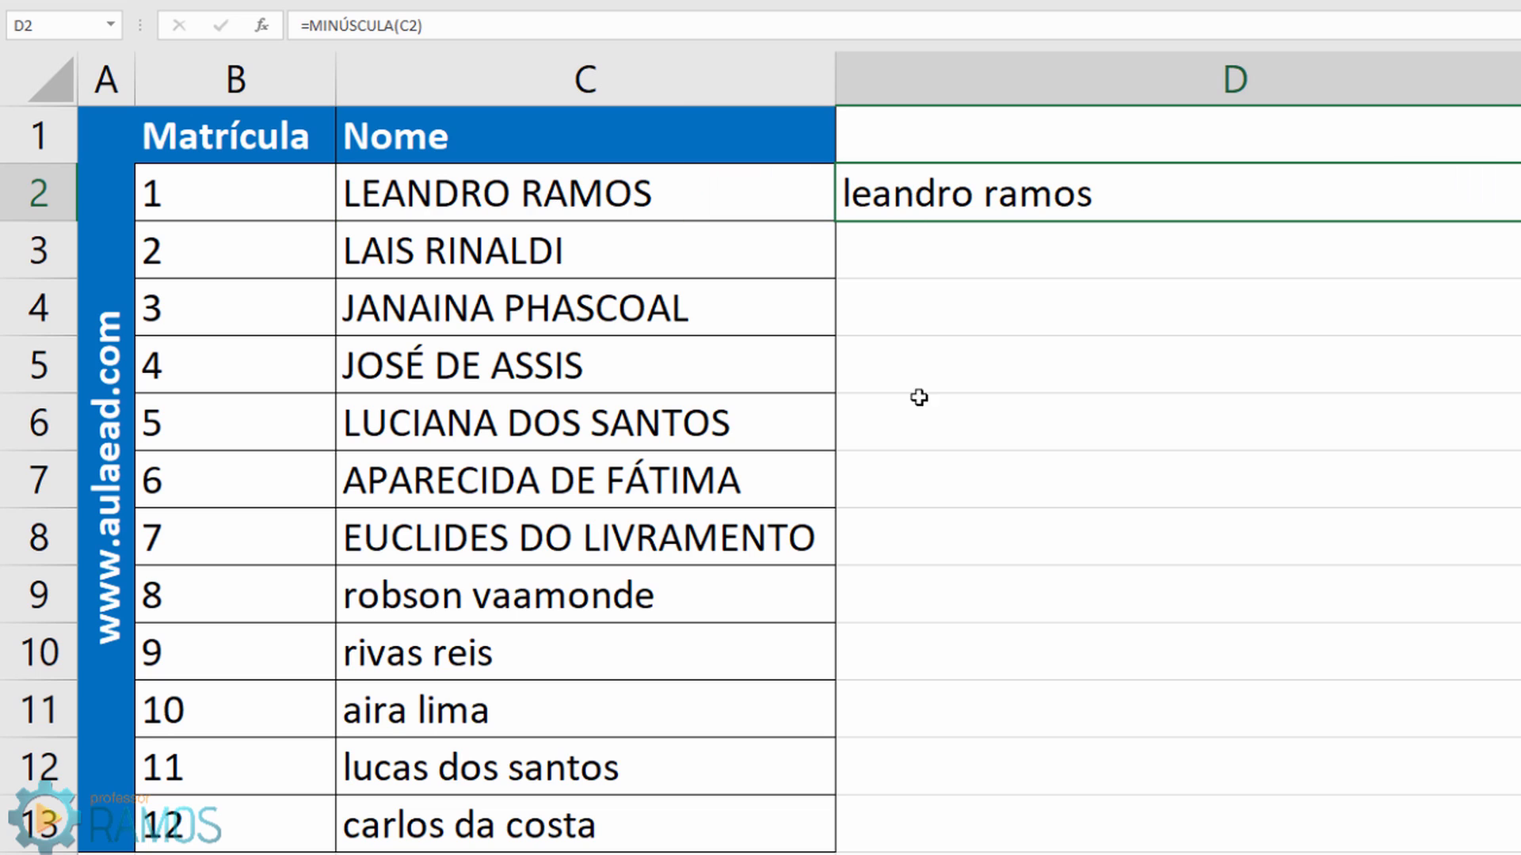
{"action": "left_click", "coordinate": [913, 604]}
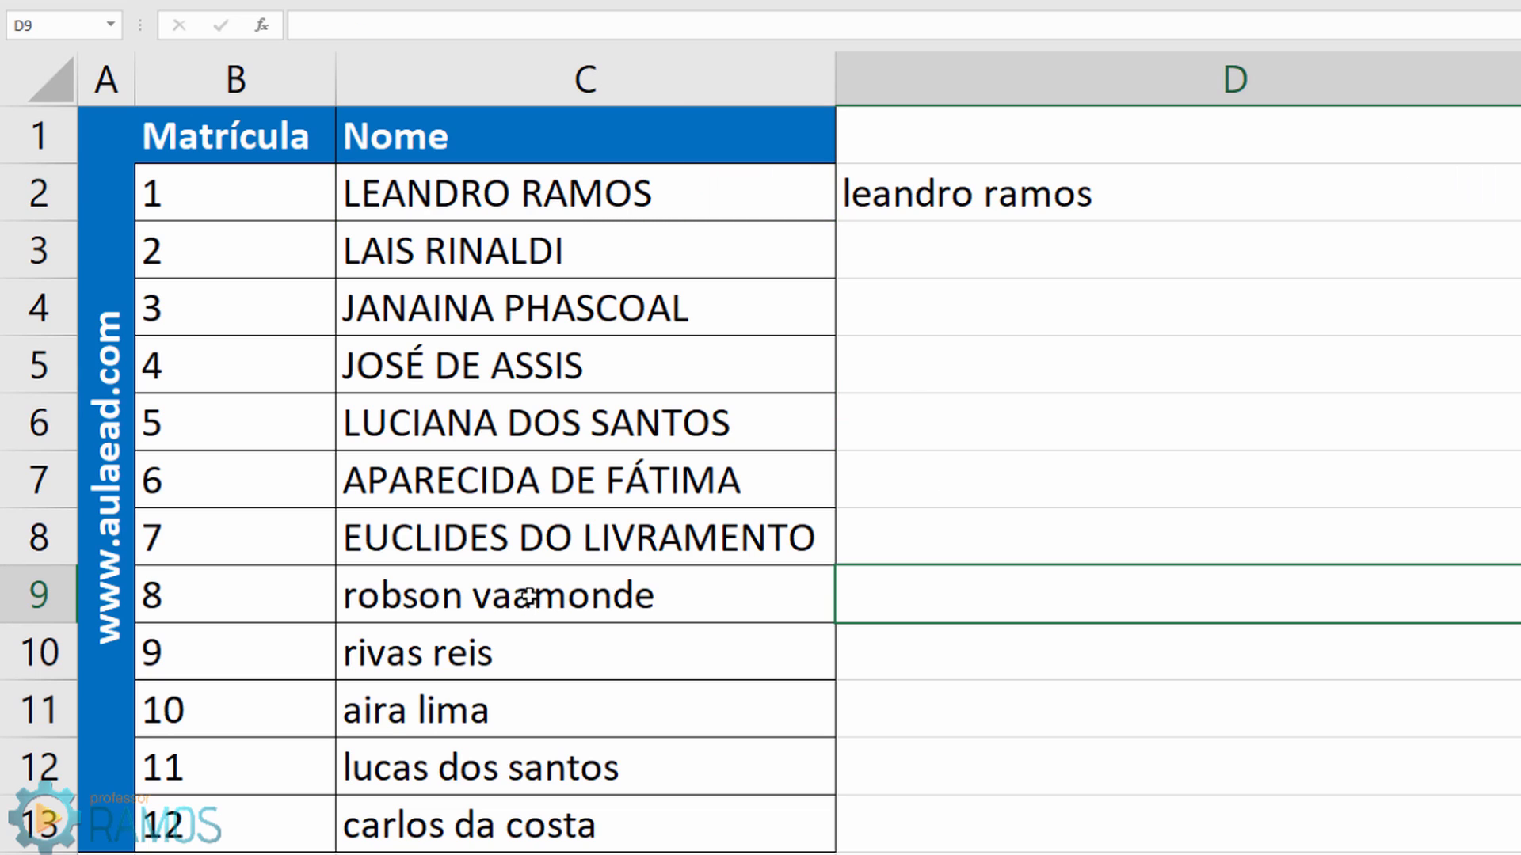
{"action": "type", "text": "=ma"}
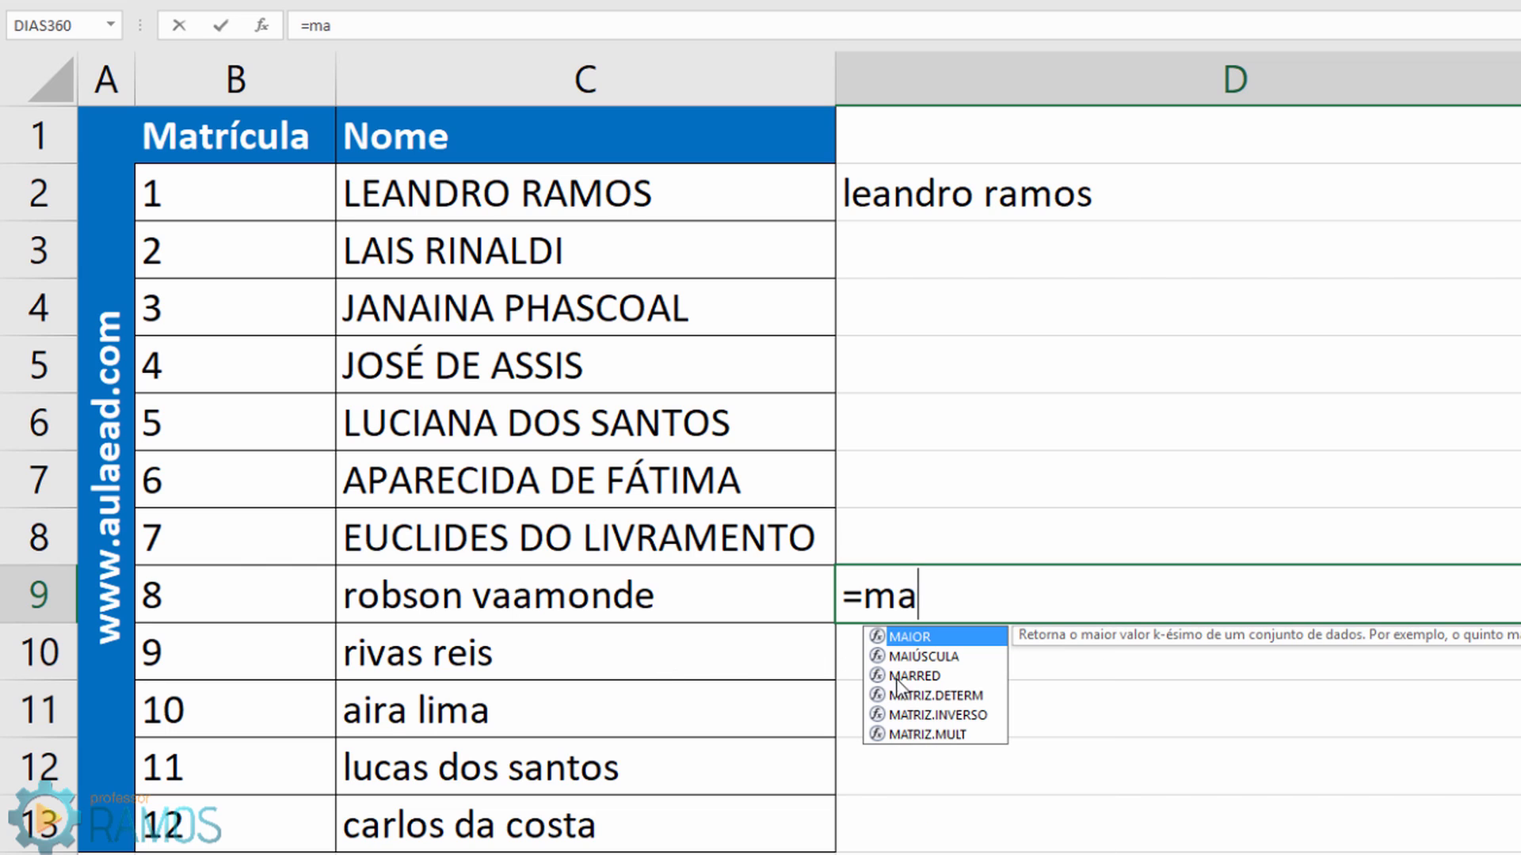
{"action": "left_click", "coordinate": [920, 658]}
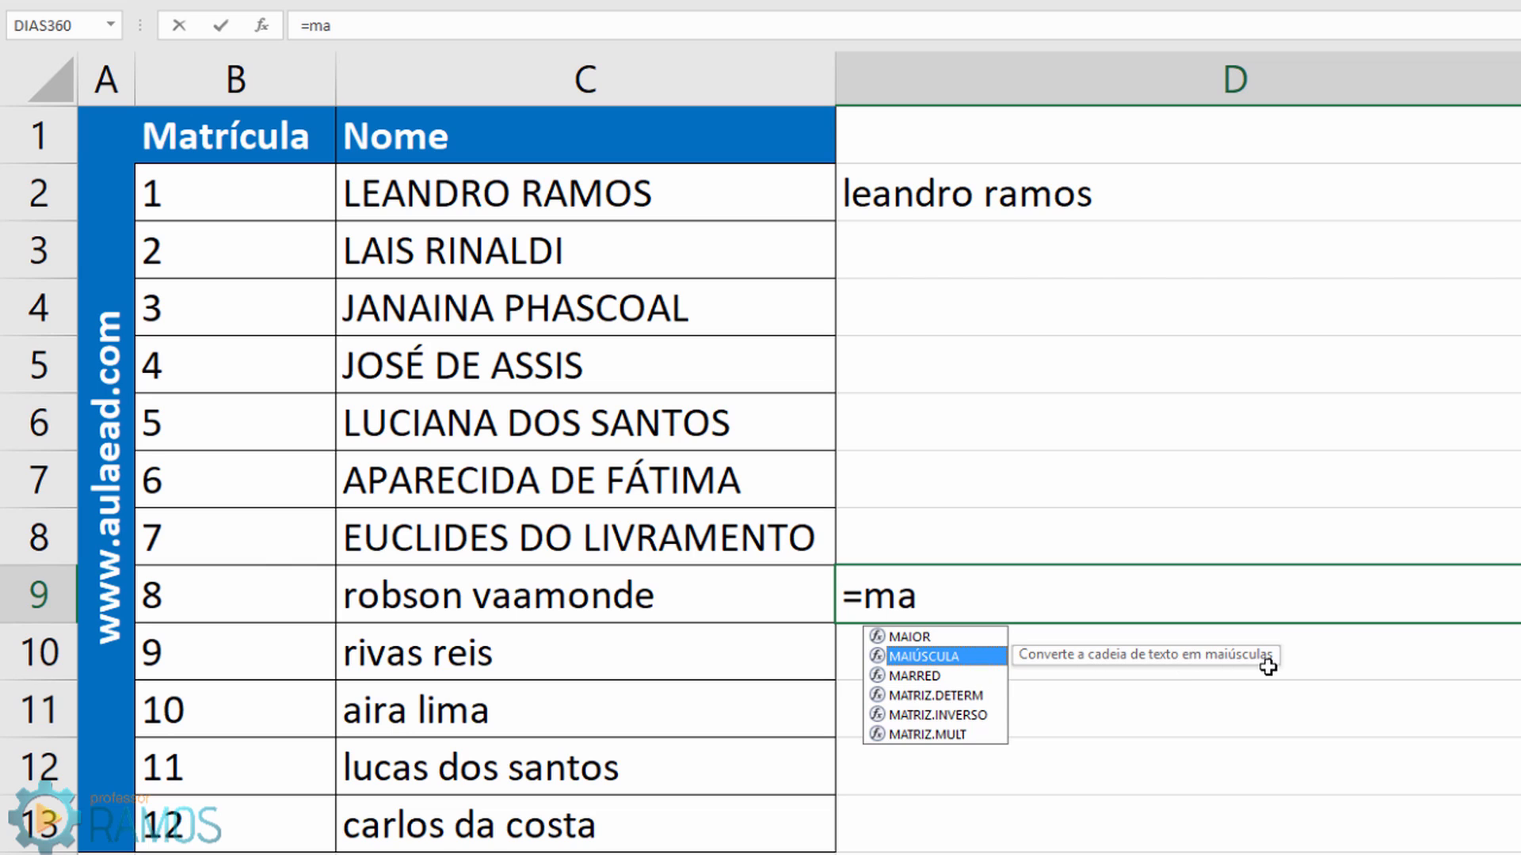
{"action": "double_click", "coordinate": [985, 657]}
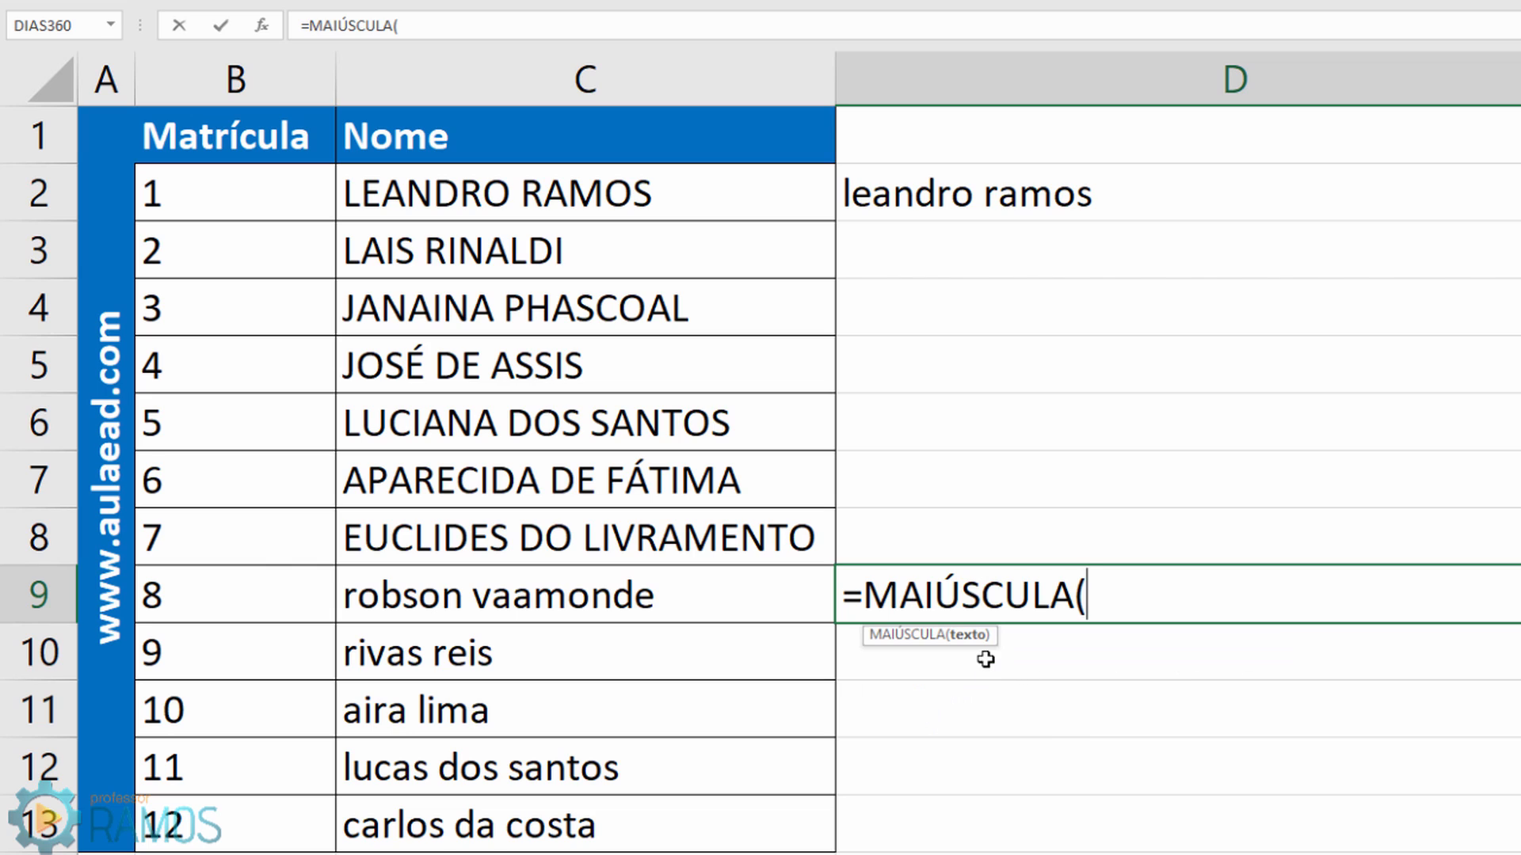
{"action": "left_click", "coordinate": [615, 598]}
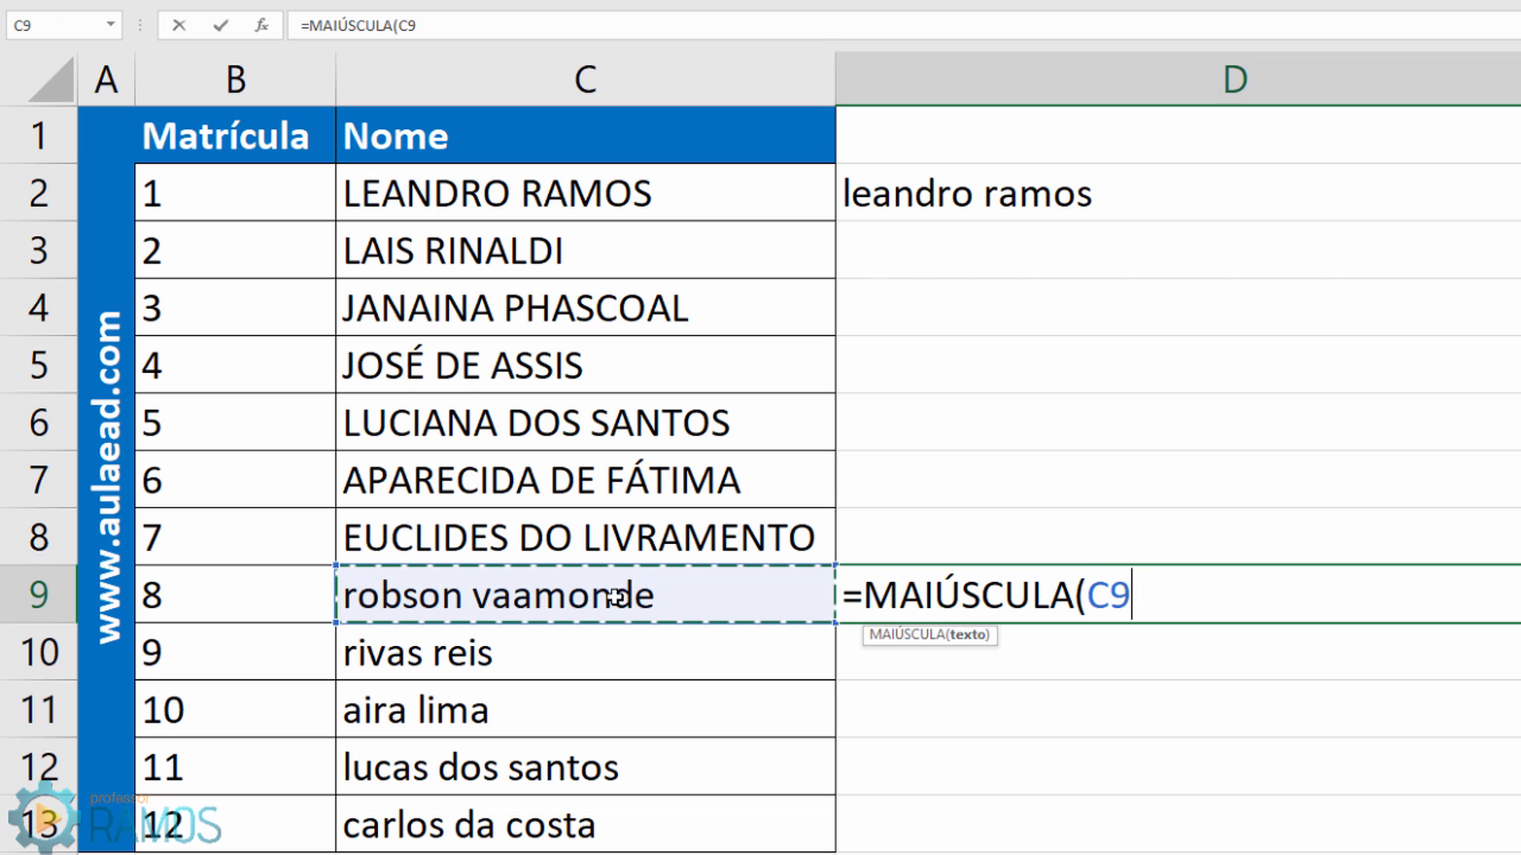
{"action": "type", "text": ")"}
{"action": "key", "text": "Return"}
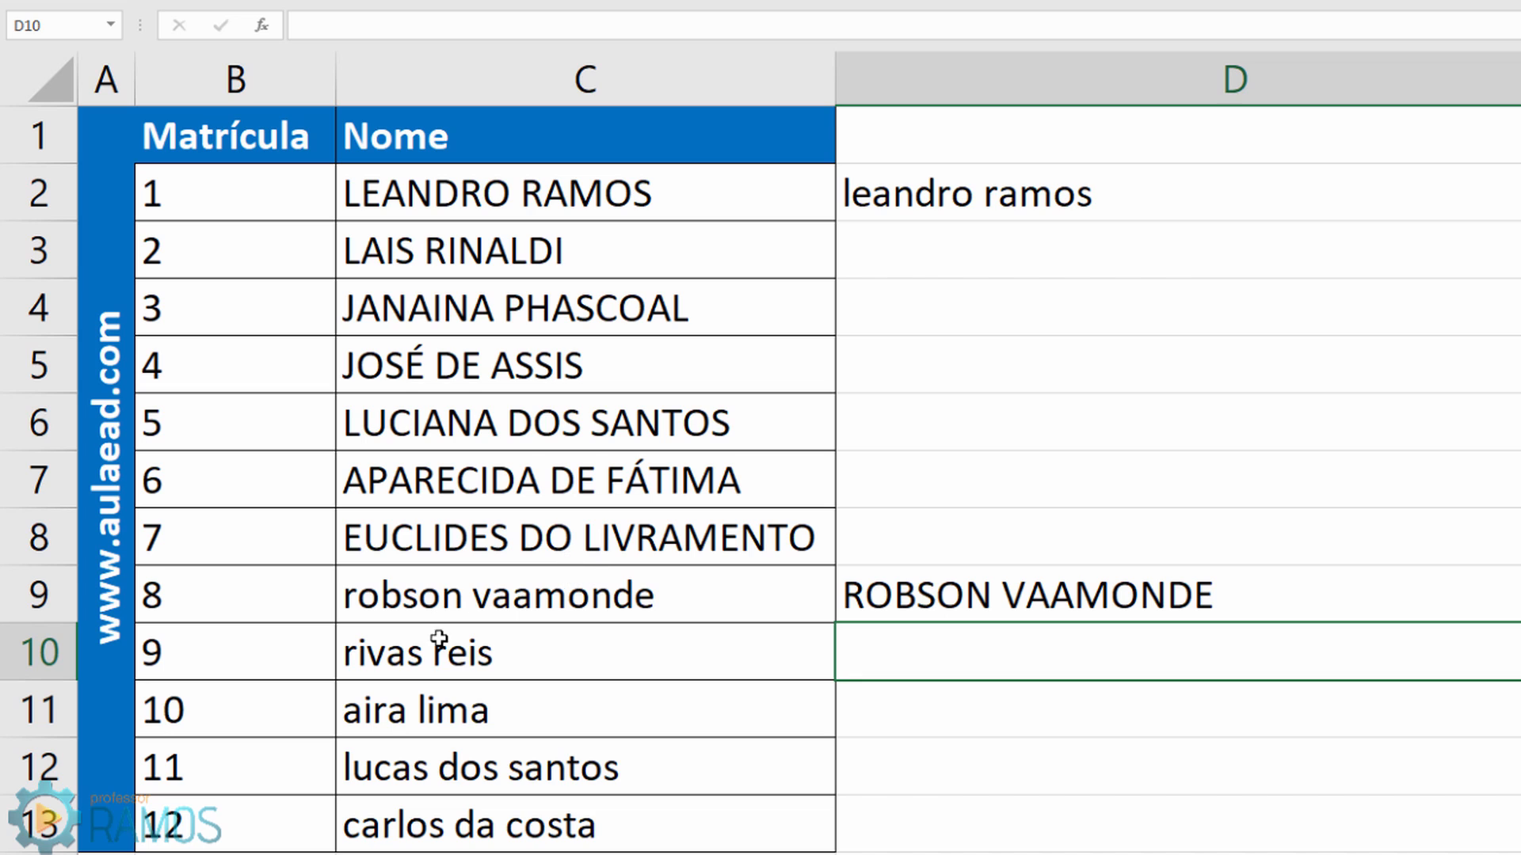
{"action": "left_click", "coordinate": [511, 596]}
{"action": "left_click", "coordinate": [877, 594]}
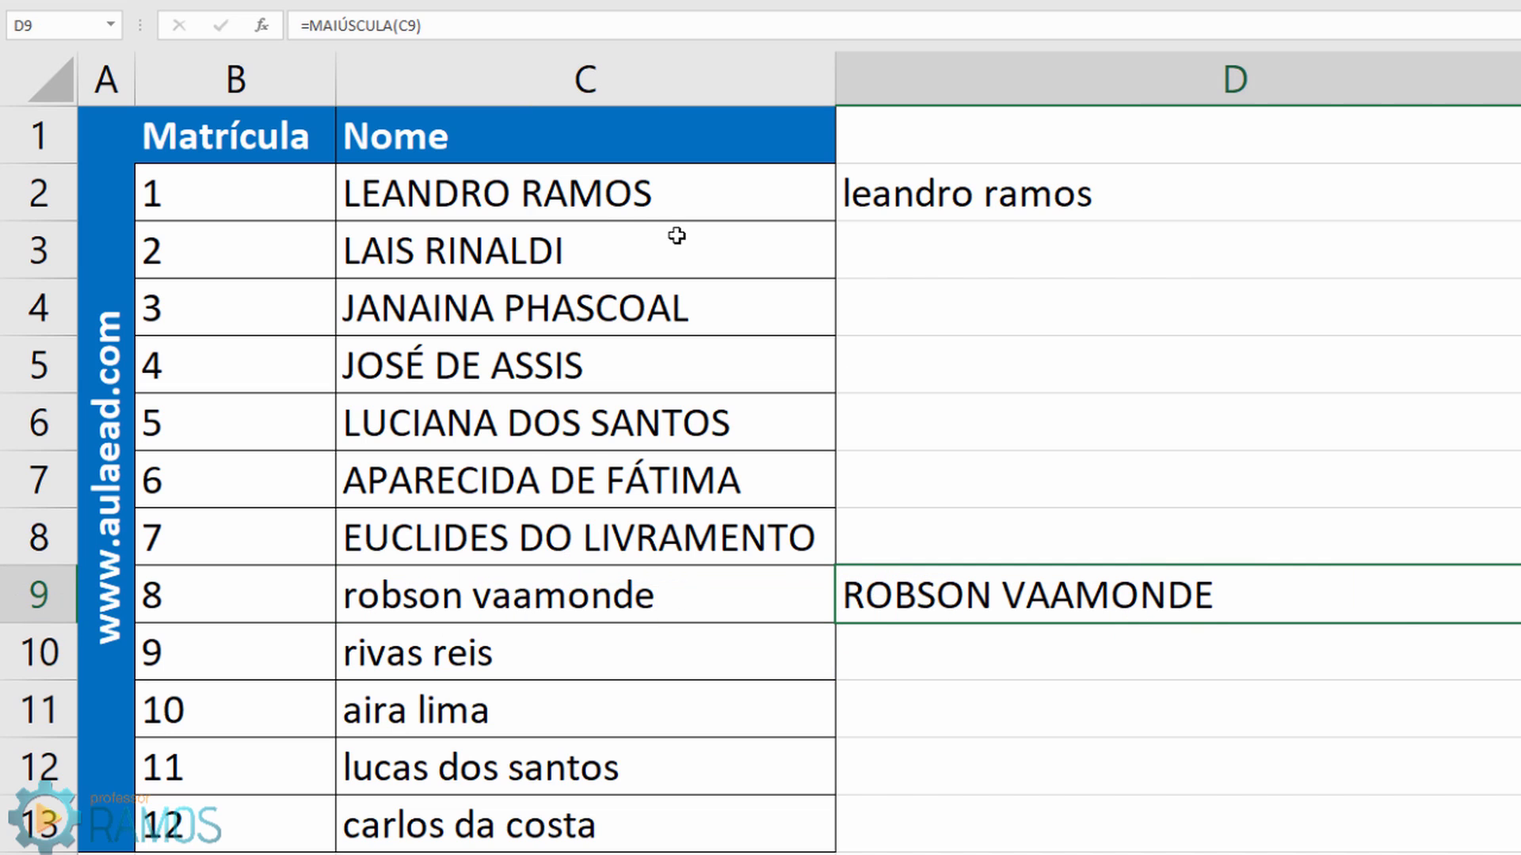
Step: Review which cells the D2 and D9 formulas reference, leaving both unchanged
{"action": "left_click", "coordinate": [830, 194]}
{"action": "left_click", "coordinate": [882, 193]}
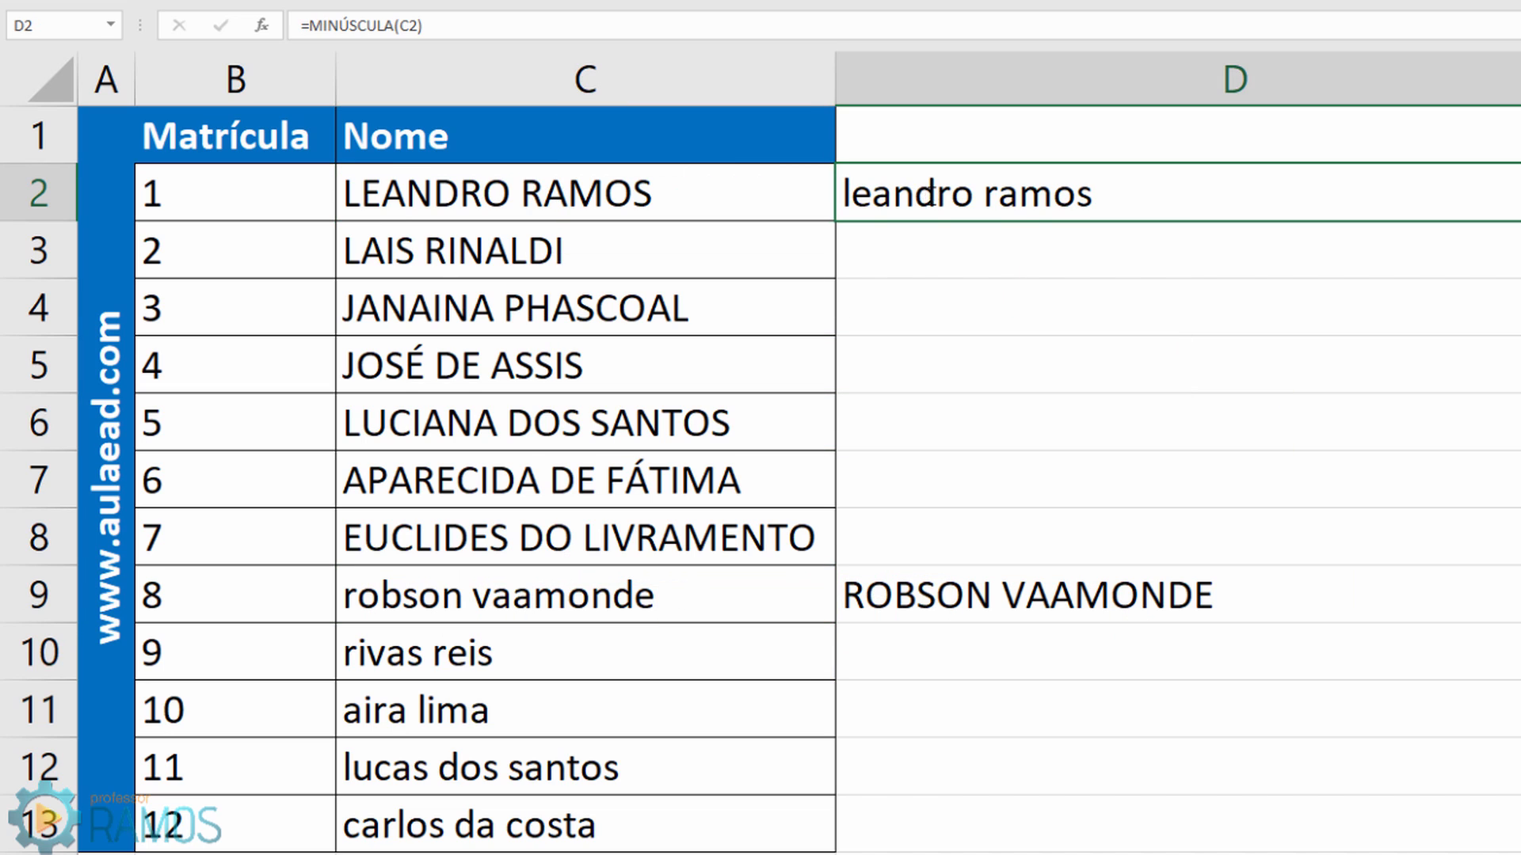
{"action": "double_click", "coordinate": [982, 216]}
{"action": "key", "text": "Escape"}
{"action": "double_click", "coordinate": [955, 595]}
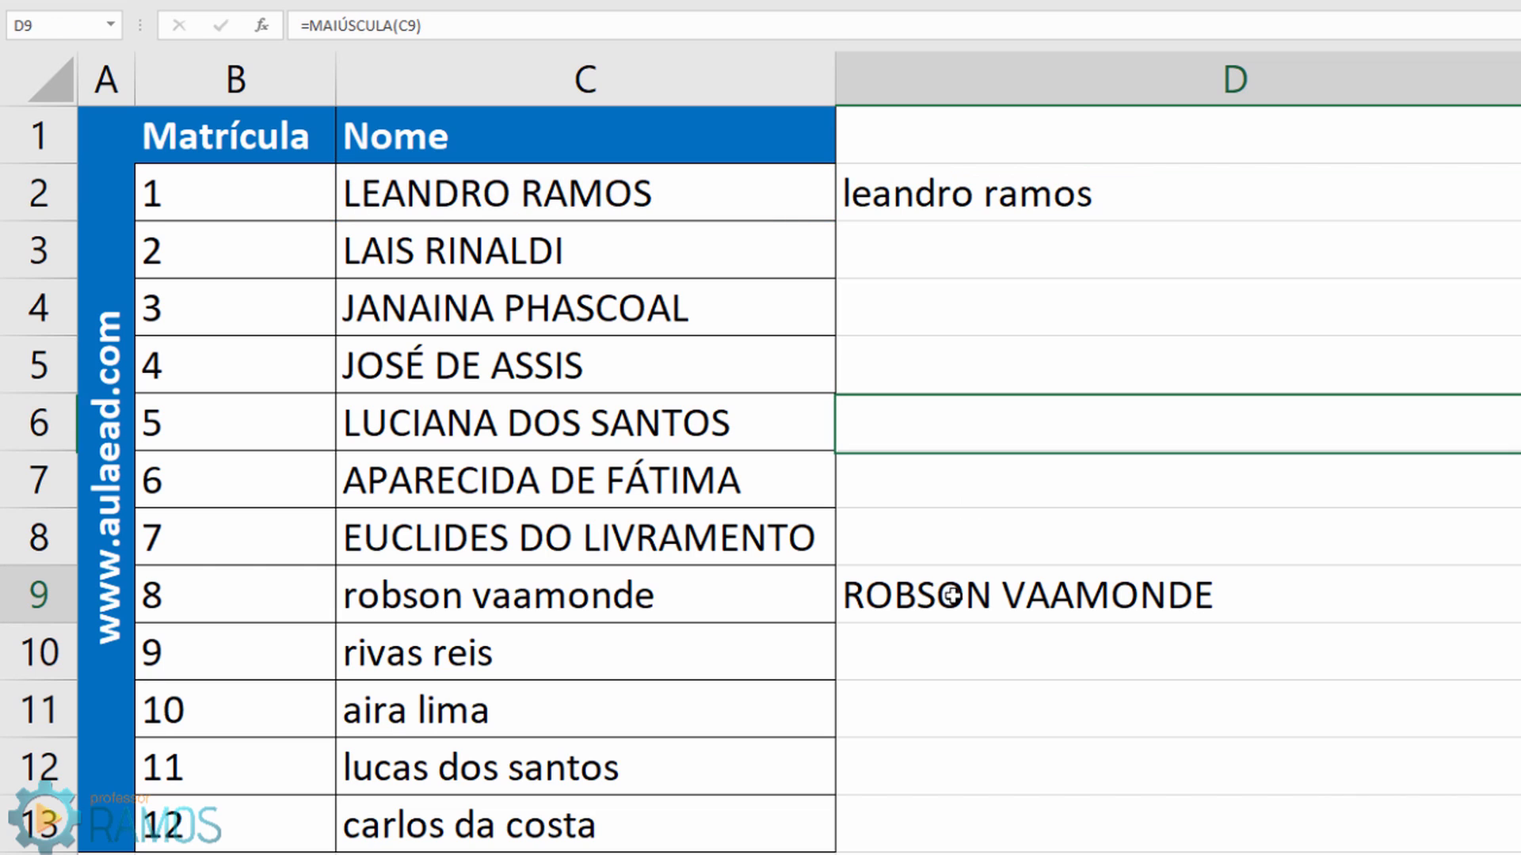
{"action": "key", "text": "Escape"}
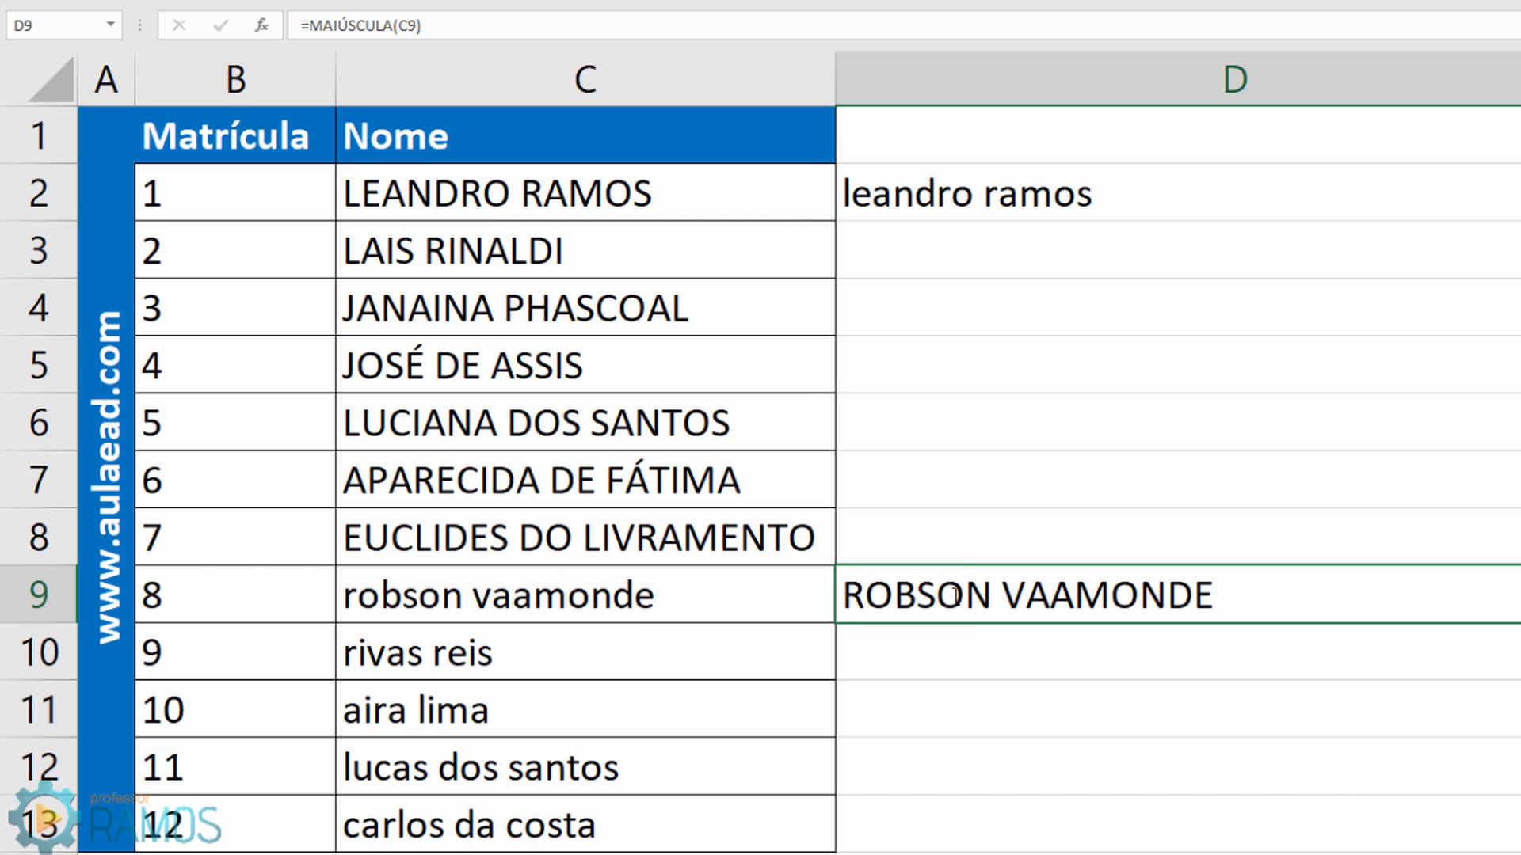
{"action": "left_click_drag", "start_coordinate": [996, 211], "coordinate": [1004, 605]}
{"action": "key", "text": "Delete"}
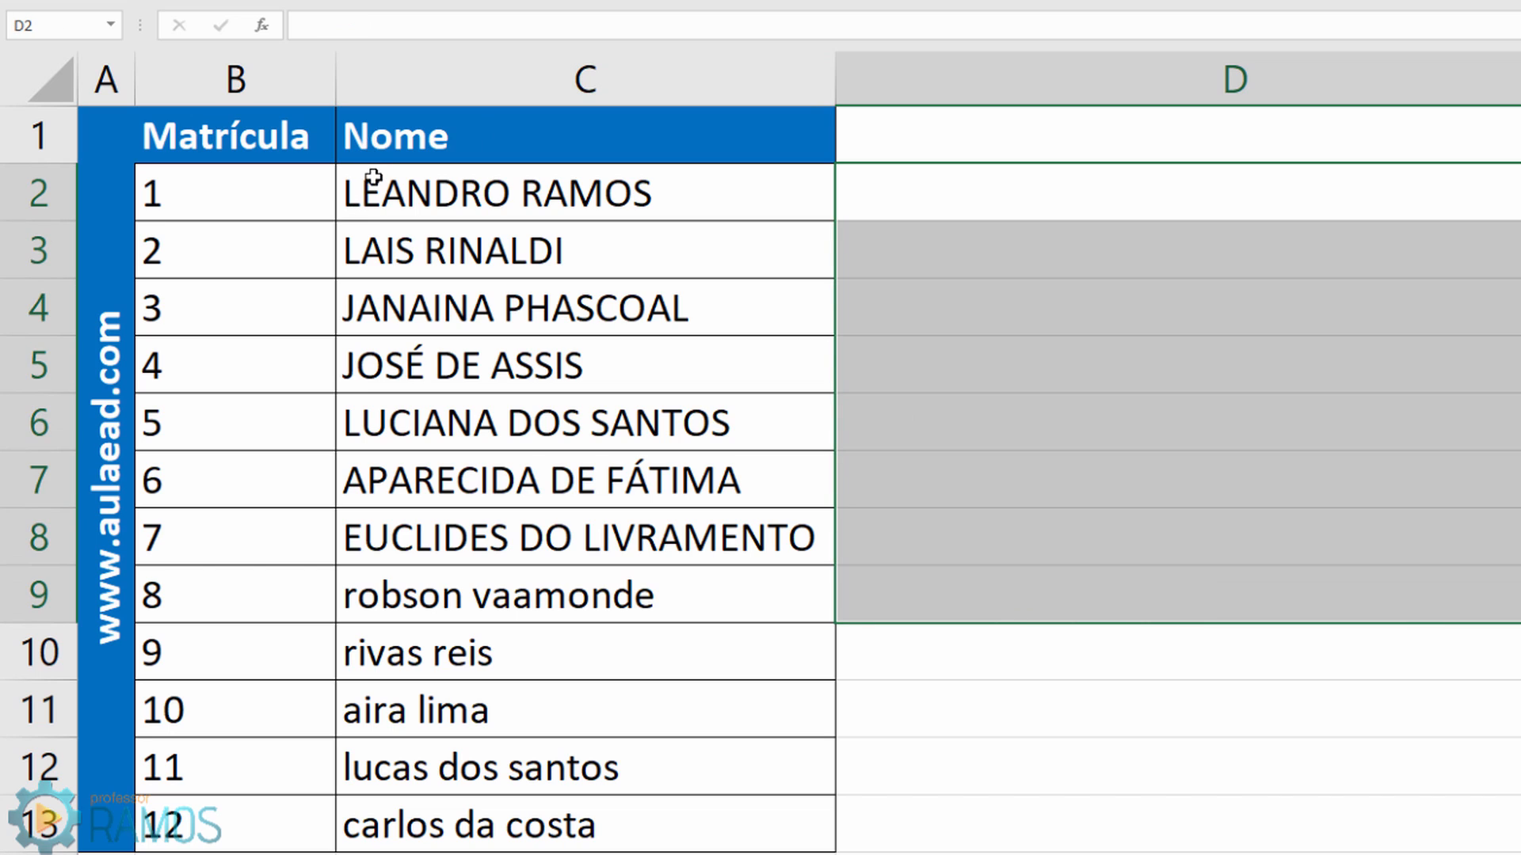
{"action": "left_click", "coordinate": [945, 198]}
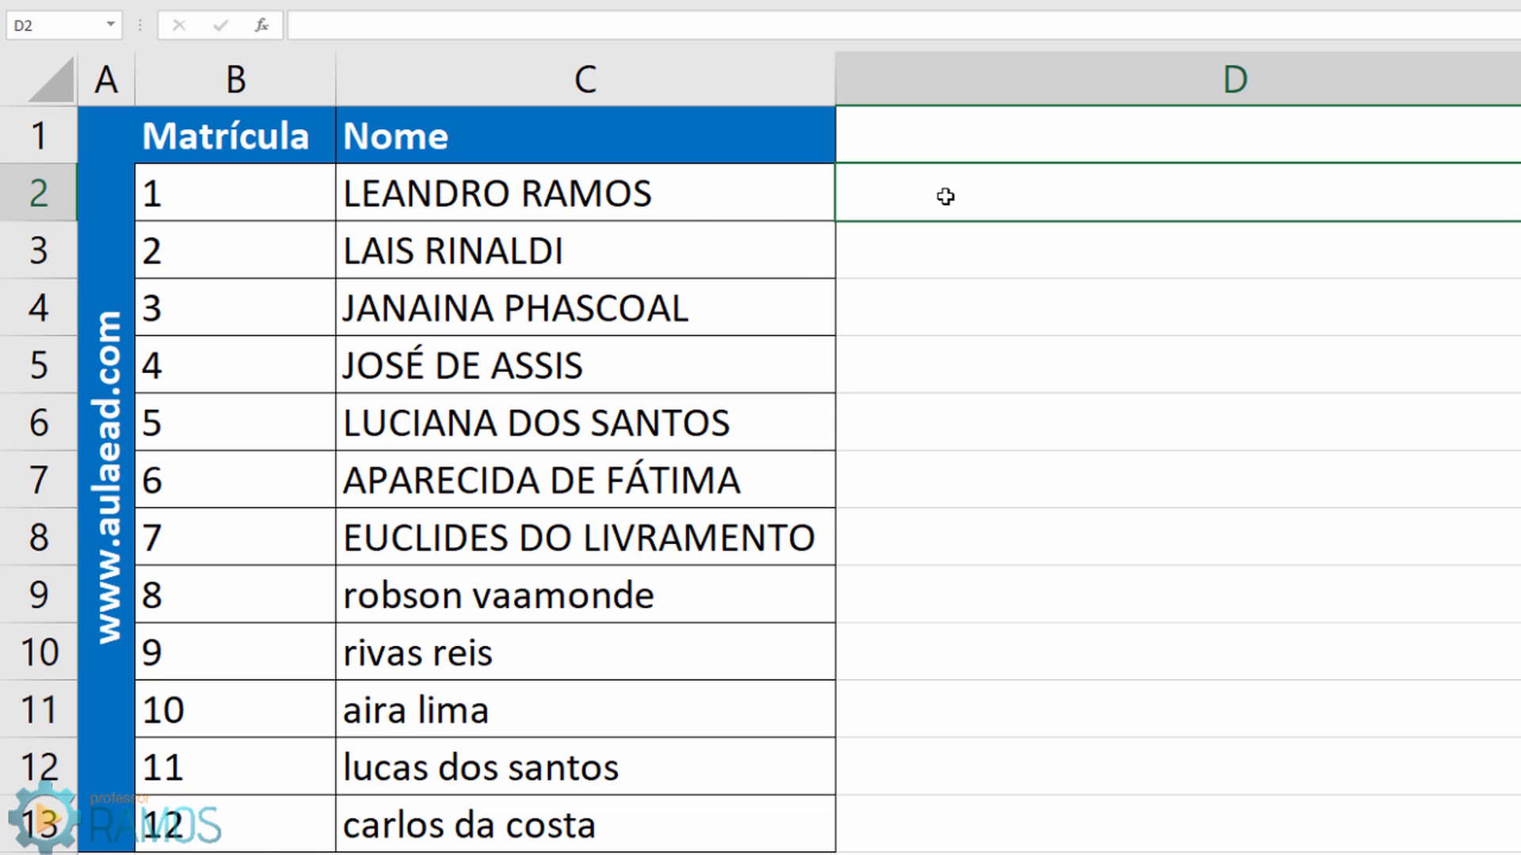
{"action": "type", "text": "=pri"}
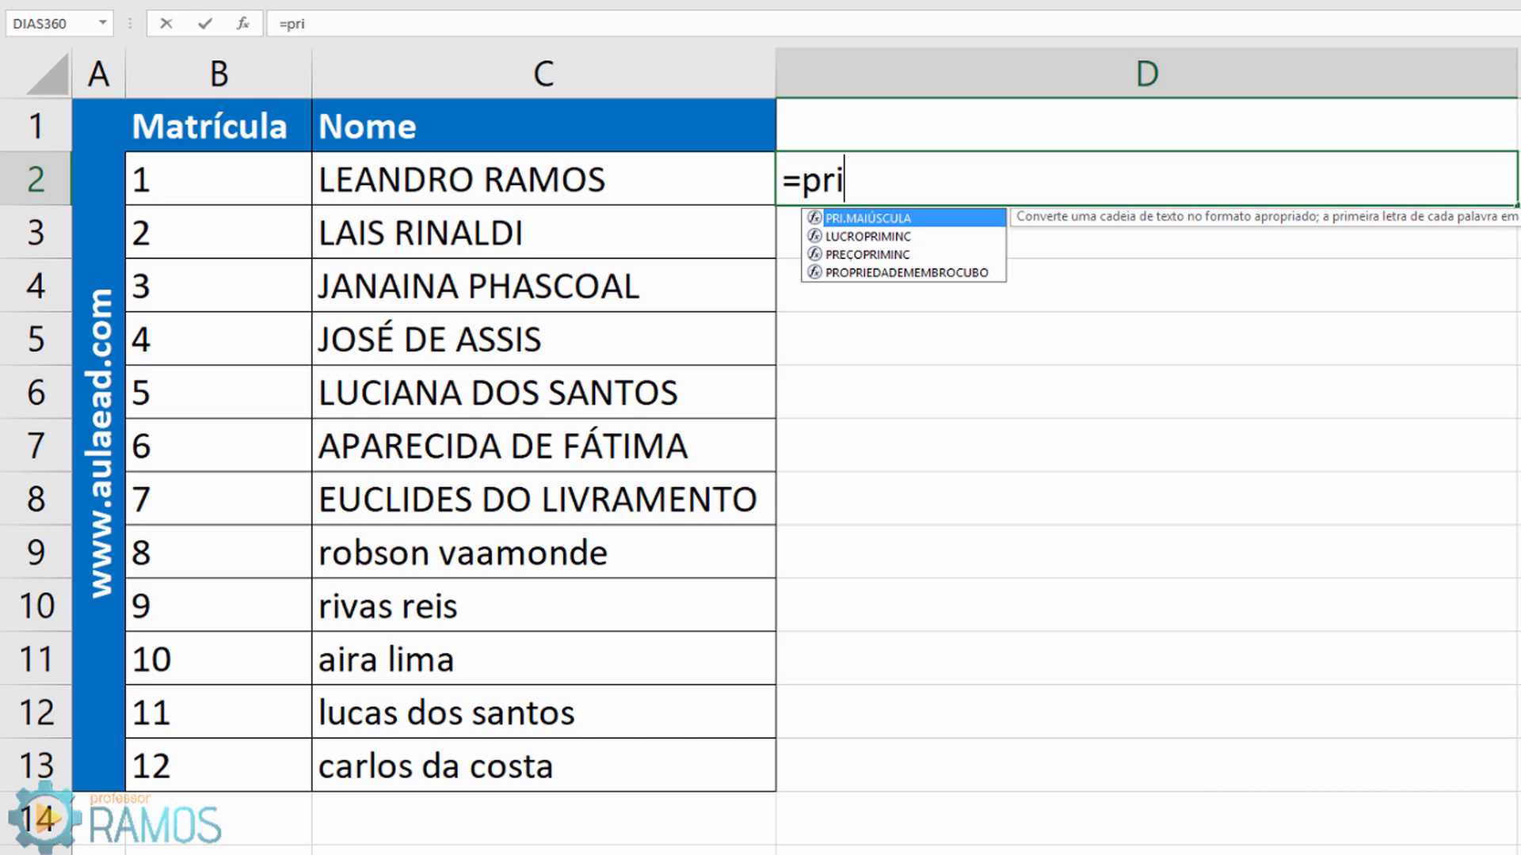
{"action": "double_click", "coordinate": [887, 220]}
{"action": "left_click", "coordinate": [478, 172]}
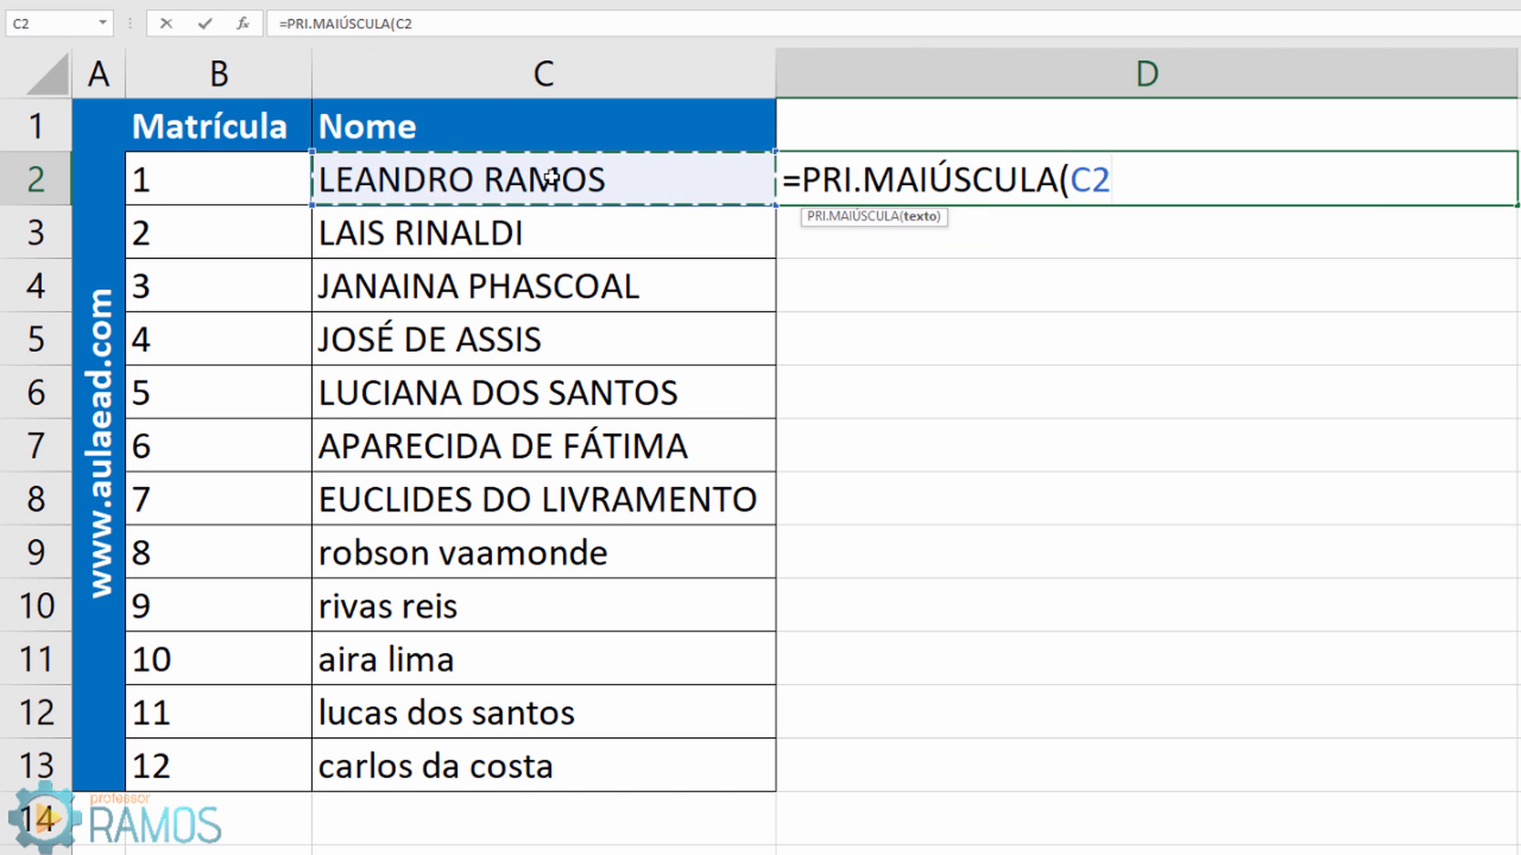
{"action": "type", "text": ")"}
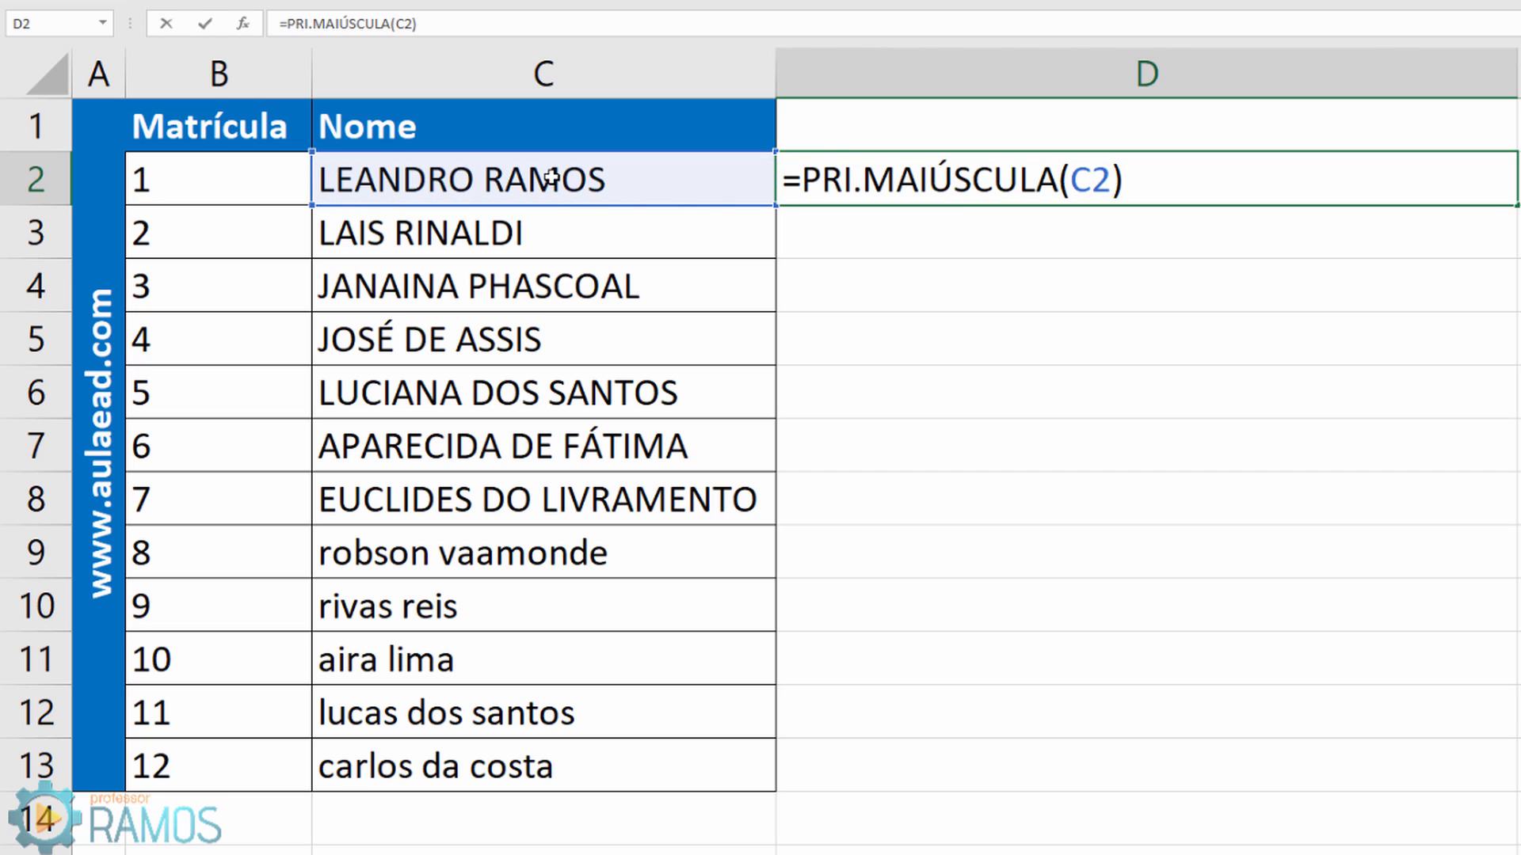
{"action": "key", "text": "Return"}
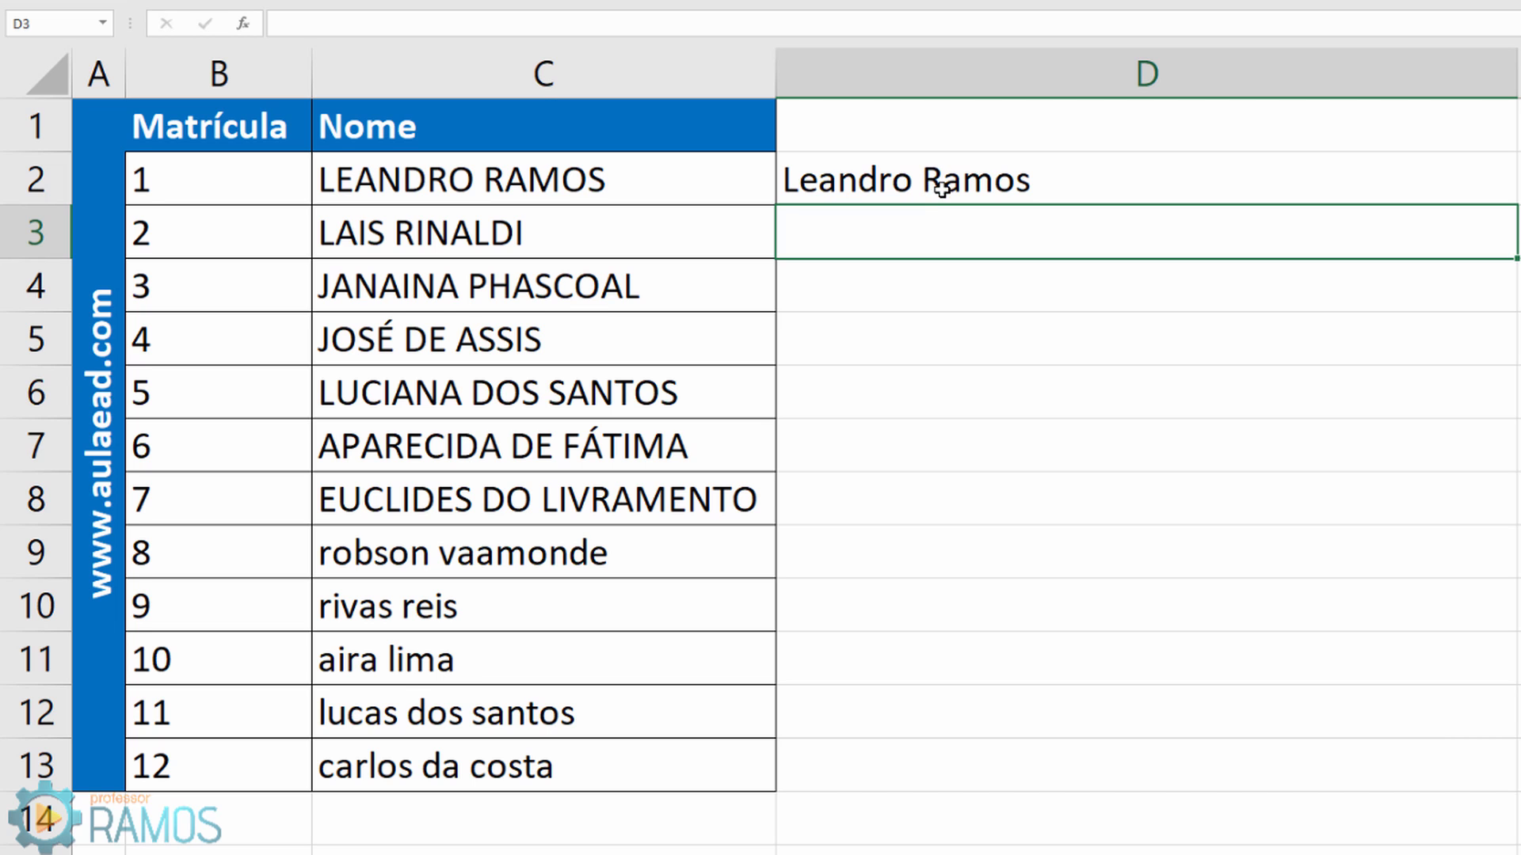
{"action": "left_click", "coordinate": [1054, 186]}
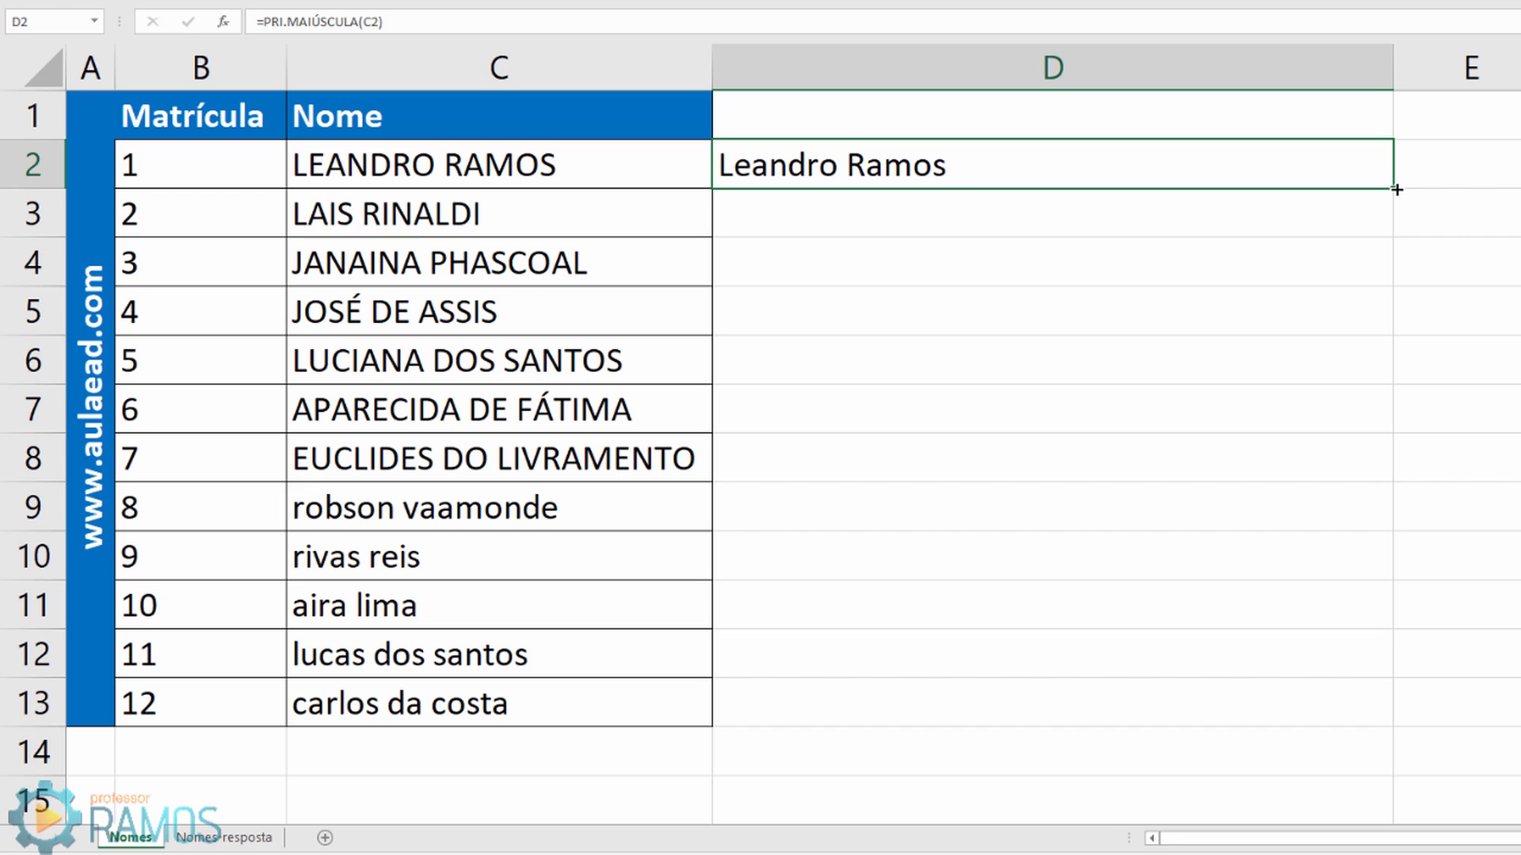
{"action": "left_click_drag", "start_coordinate": [1397, 189], "coordinate": [1379, 725]}
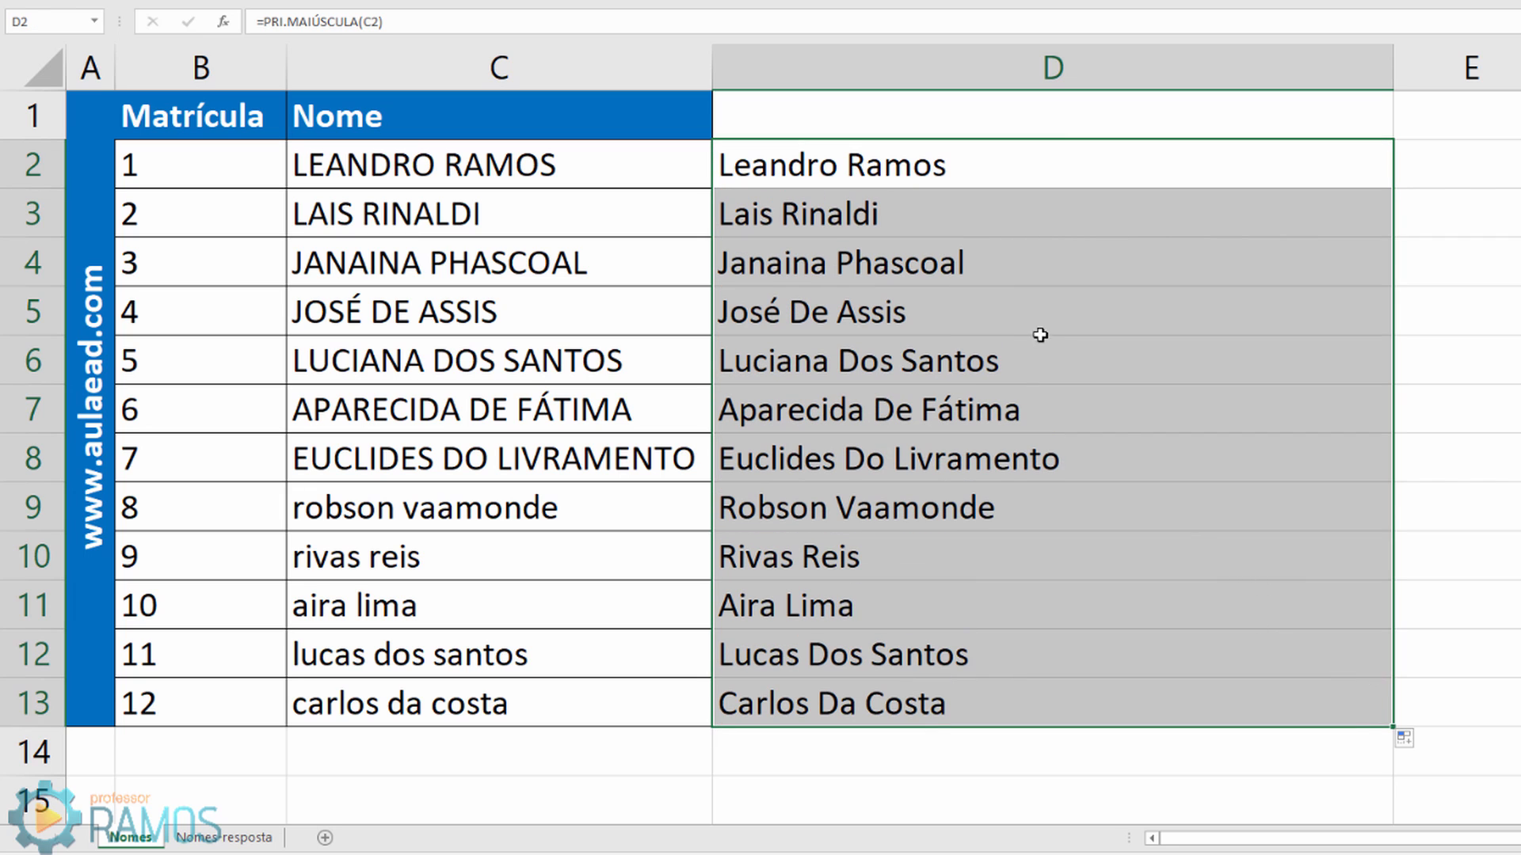
{"action": "left_click", "coordinate": [822, 168]}
{"action": "left_click", "coordinate": [793, 223]}
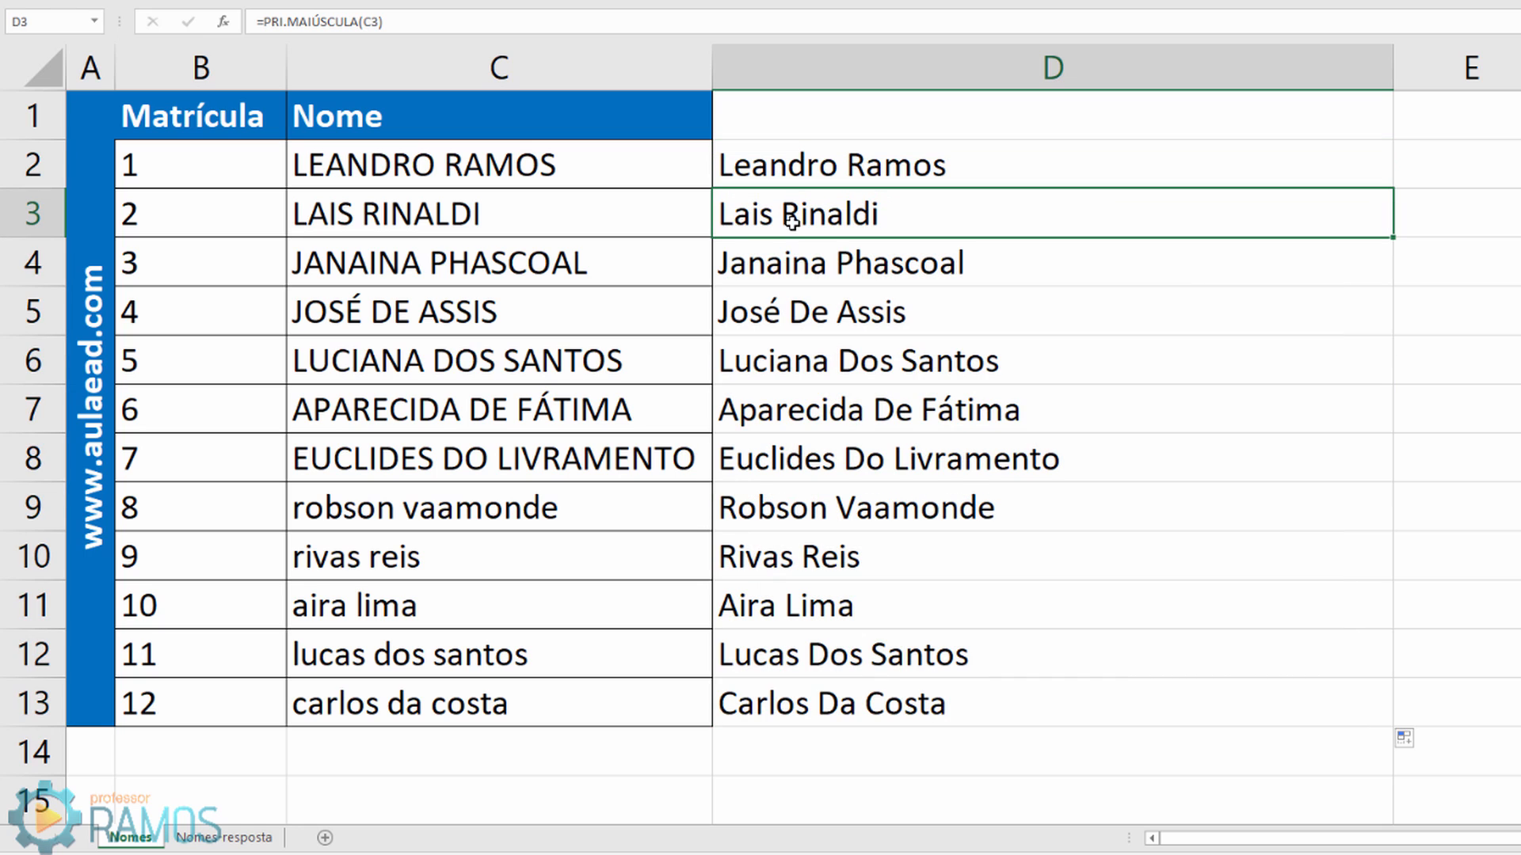
{"action": "left_click", "coordinate": [812, 266]}
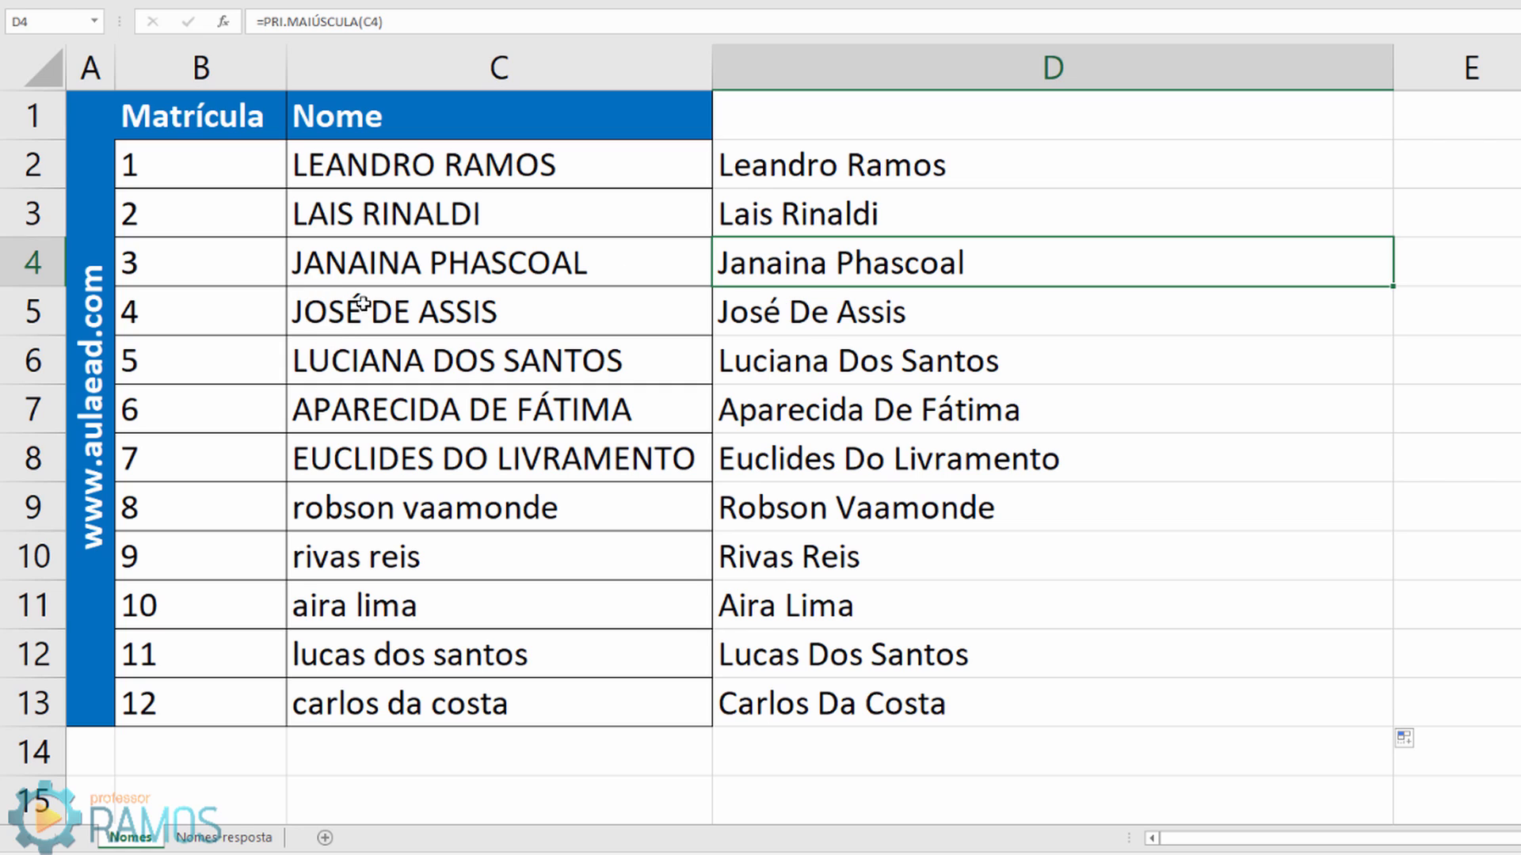
{"action": "left_click", "coordinate": [820, 313]}
{"action": "double_click", "coordinate": [819, 313]}
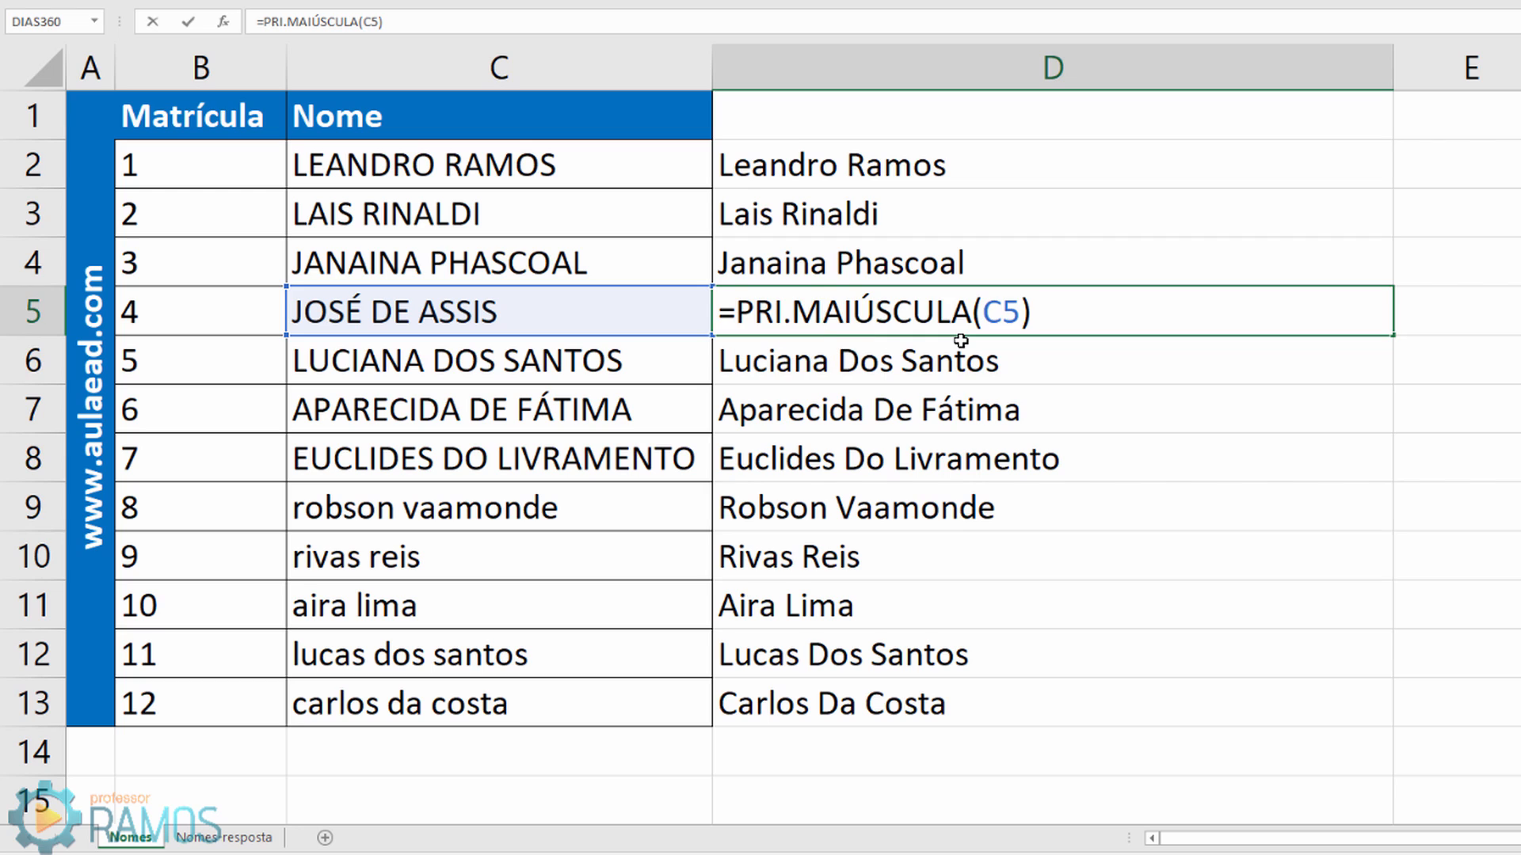
{"action": "key", "text": "Return"}
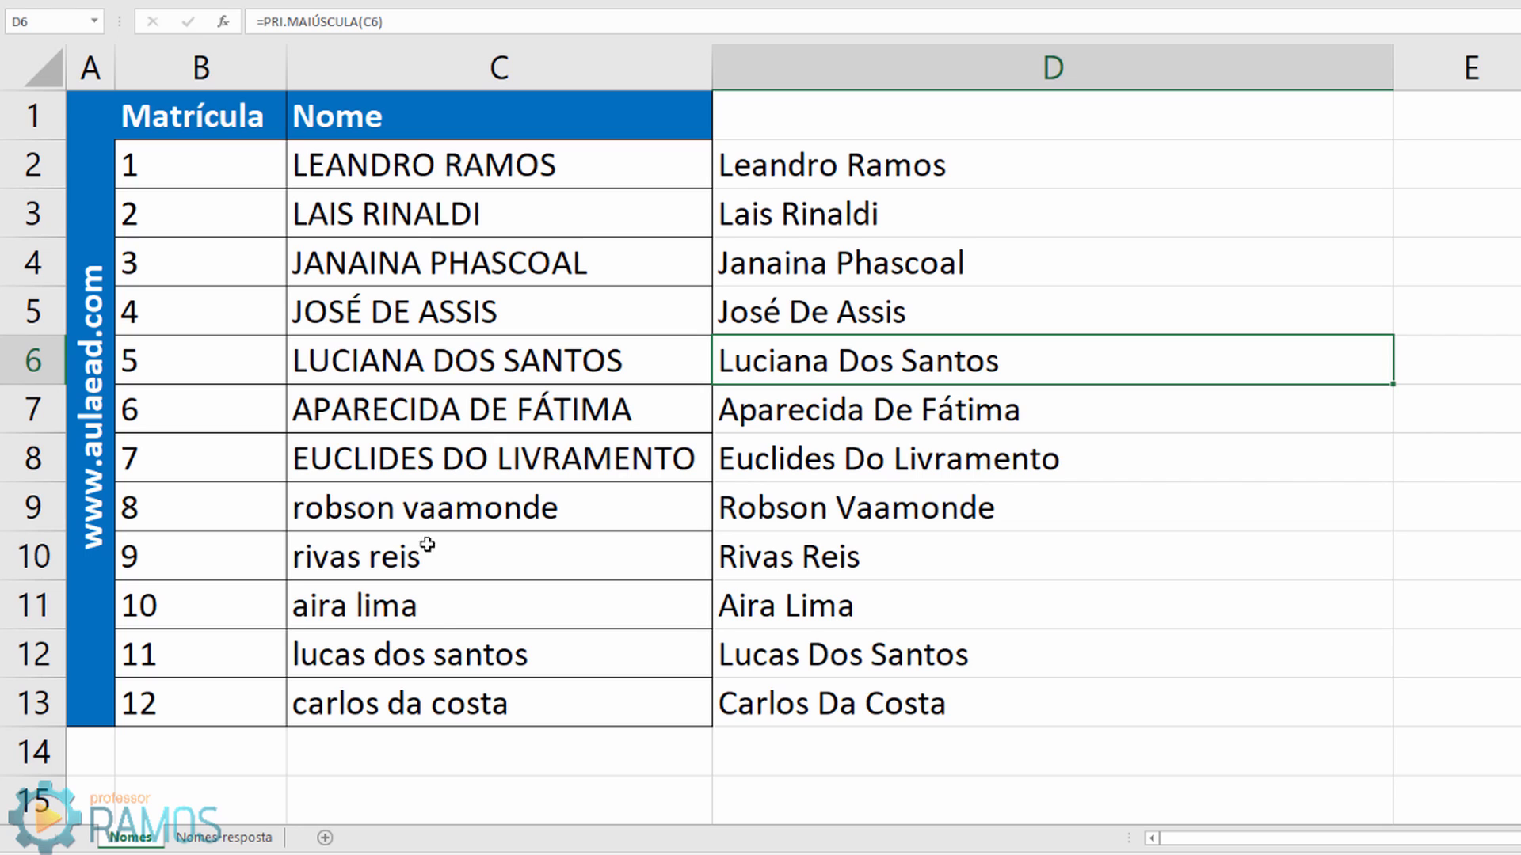
Step: Delete the copied formulas in D3:D13, keeping only D2's formula
{"action": "left_click", "coordinate": [818, 239]}
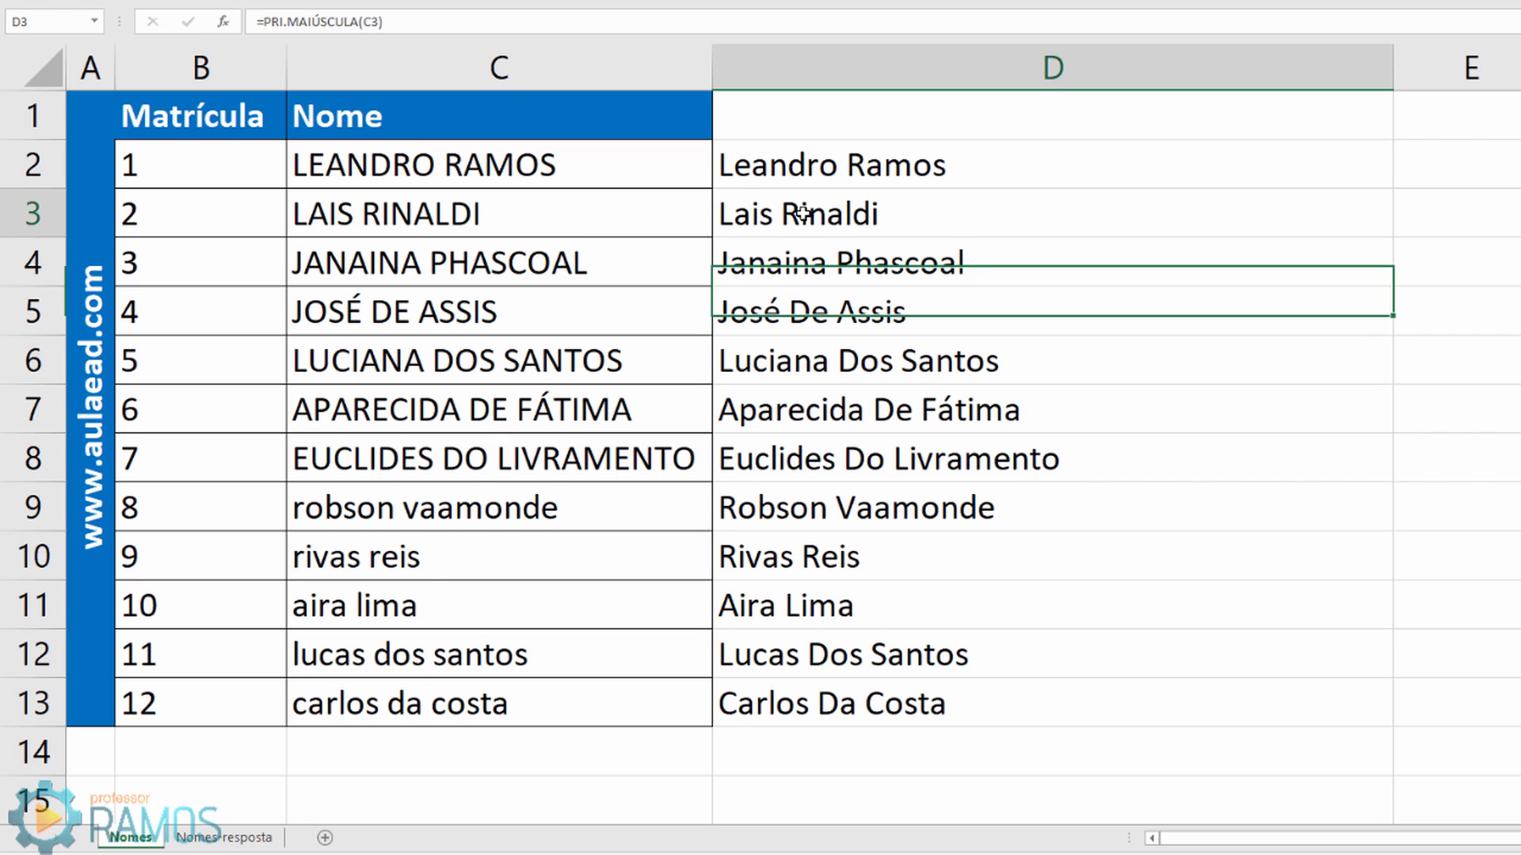
{"action": "left_click_drag", "start_coordinate": [801, 210], "coordinate": [808, 683]}
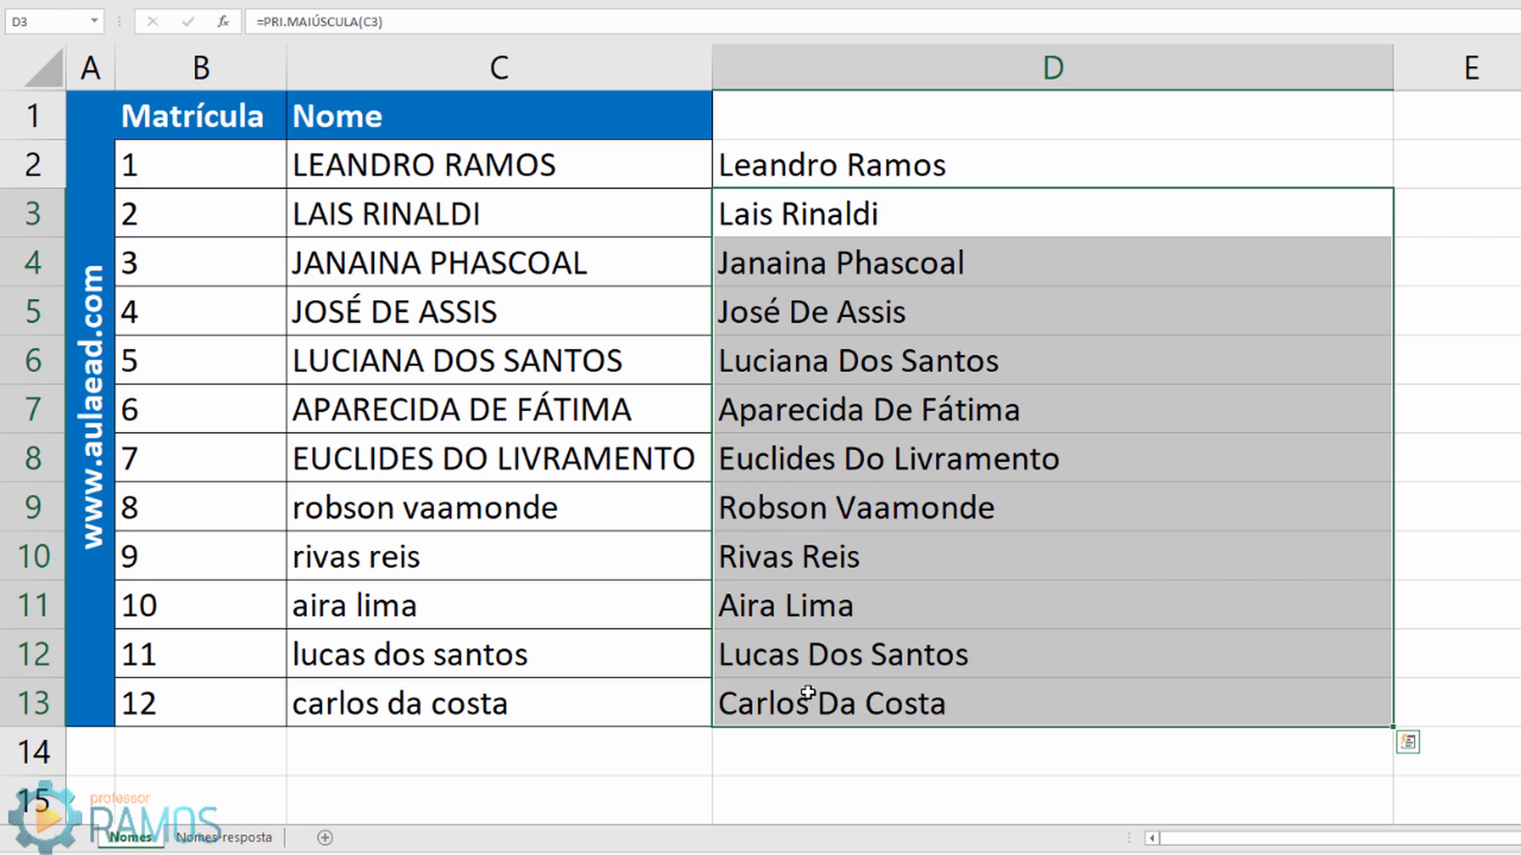
{"action": "key", "text": "Delete"}
{"action": "left_click", "coordinate": [730, 164]}
Step: Change D2 to =SUBSTITUIR(PRI.MAIÚSCULA(C2);"De";"de")
{"action": "double_click", "coordinate": [774, 165]}
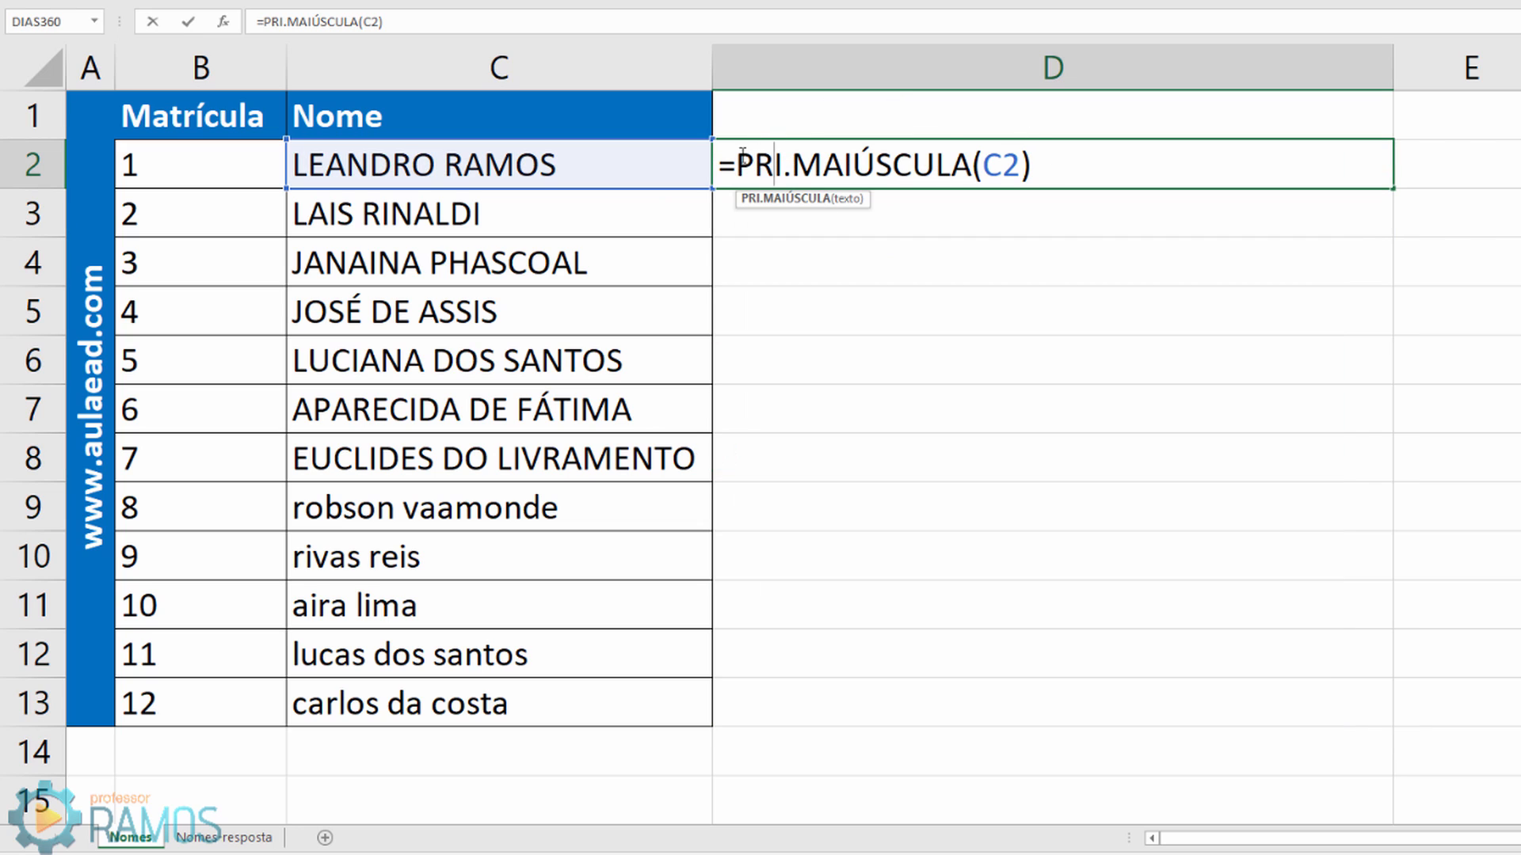
{"action": "left_click", "coordinate": [743, 156]}
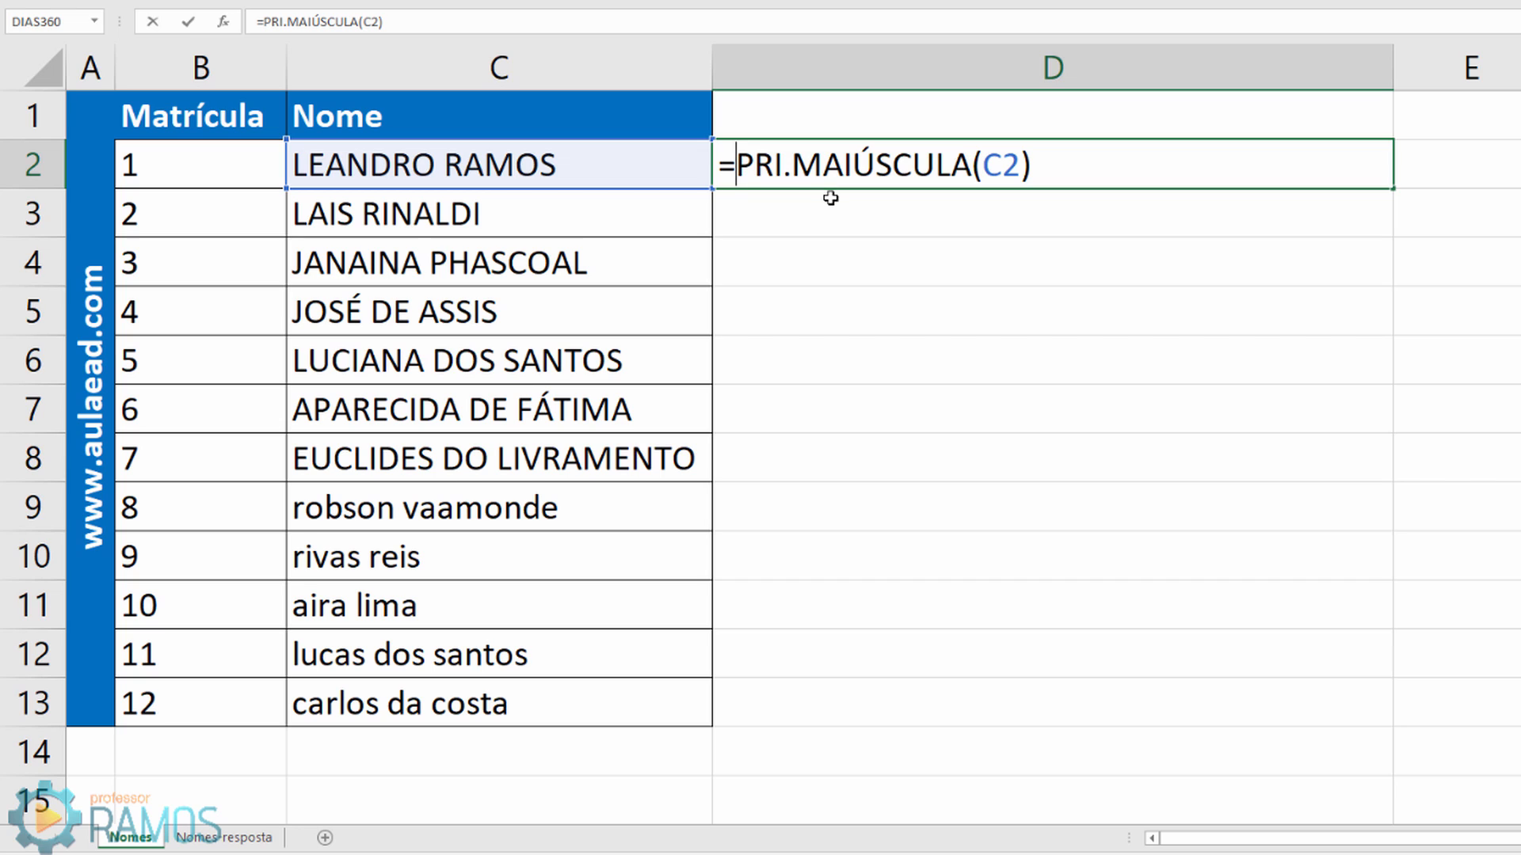
{"action": "type", "text": "sub"}
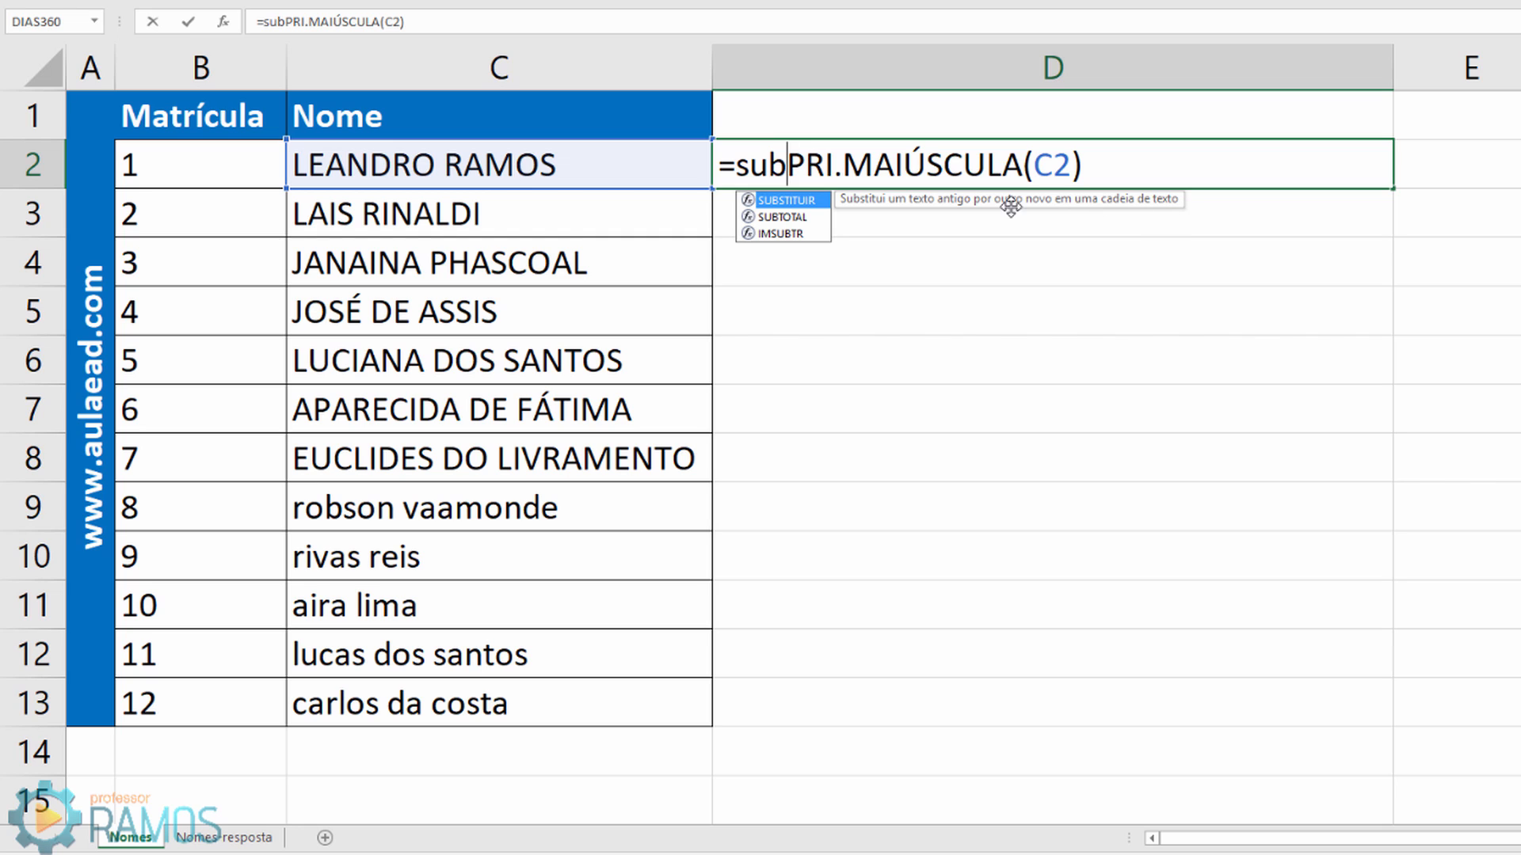
{"action": "double_click", "coordinate": [811, 203]}
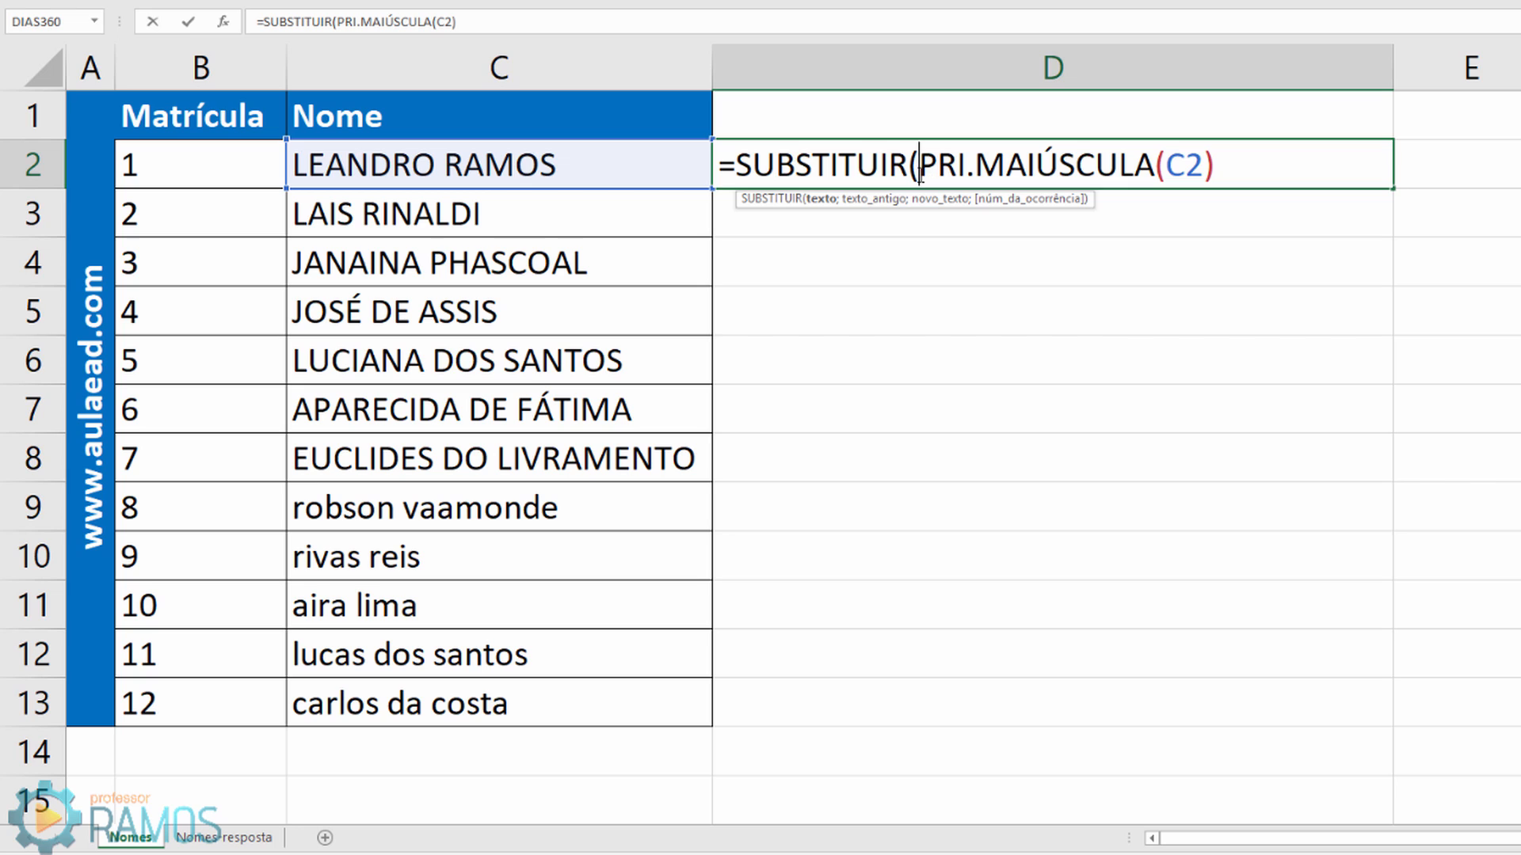
{"action": "left_click_drag", "start_coordinate": [918, 165], "coordinate": [1214, 164]}
{"action": "left_click", "coordinate": [1217, 170]}
{"action": "type", "text": ";"}
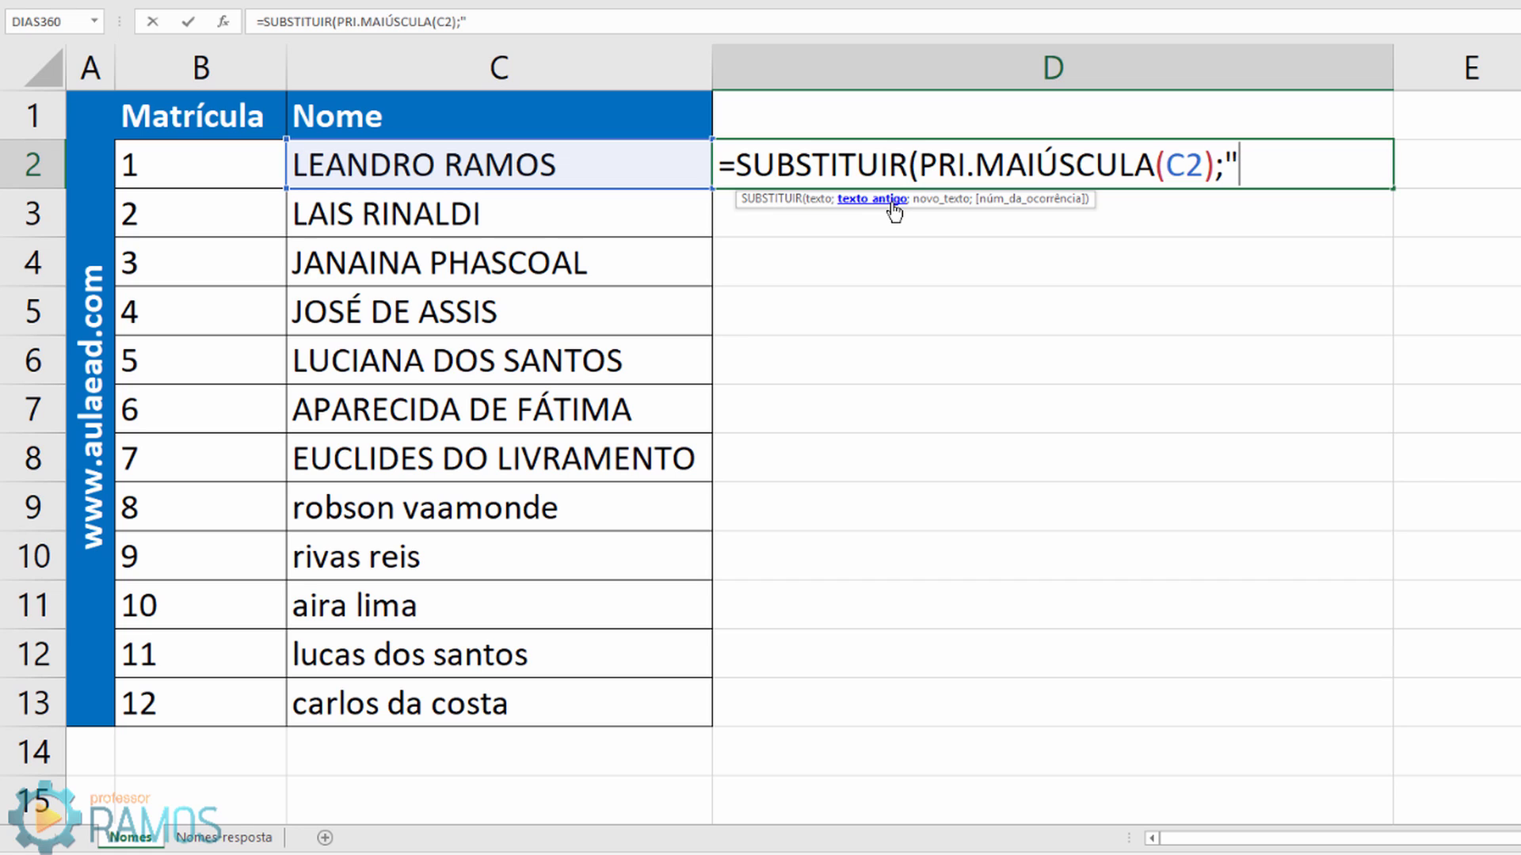
{"action": "type", "text": "De"}
{"action": "type", "text": "\";"}
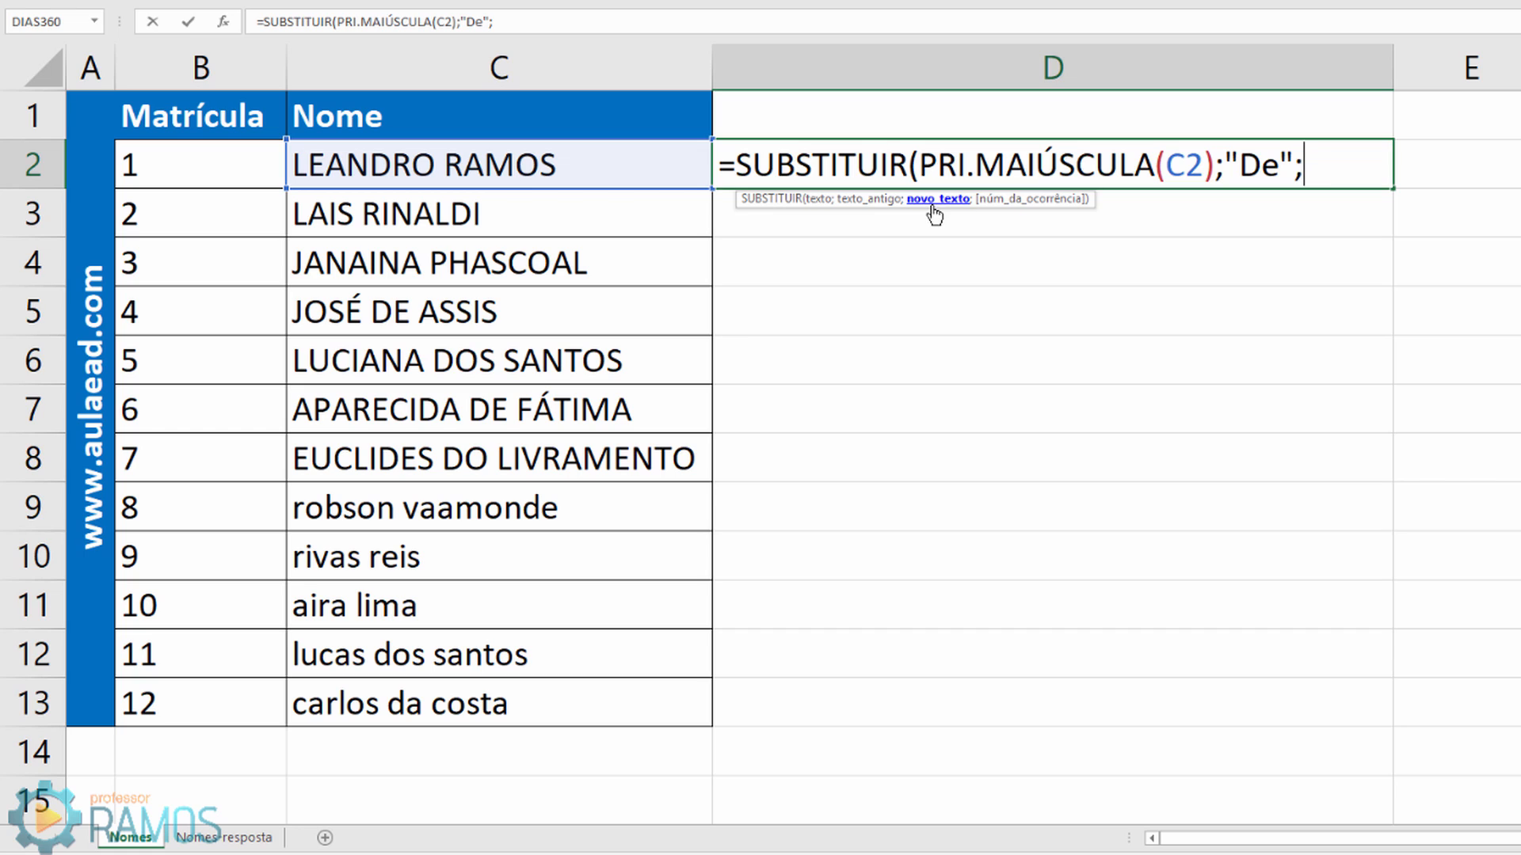
{"action": "type", "text": "\"de\")"}
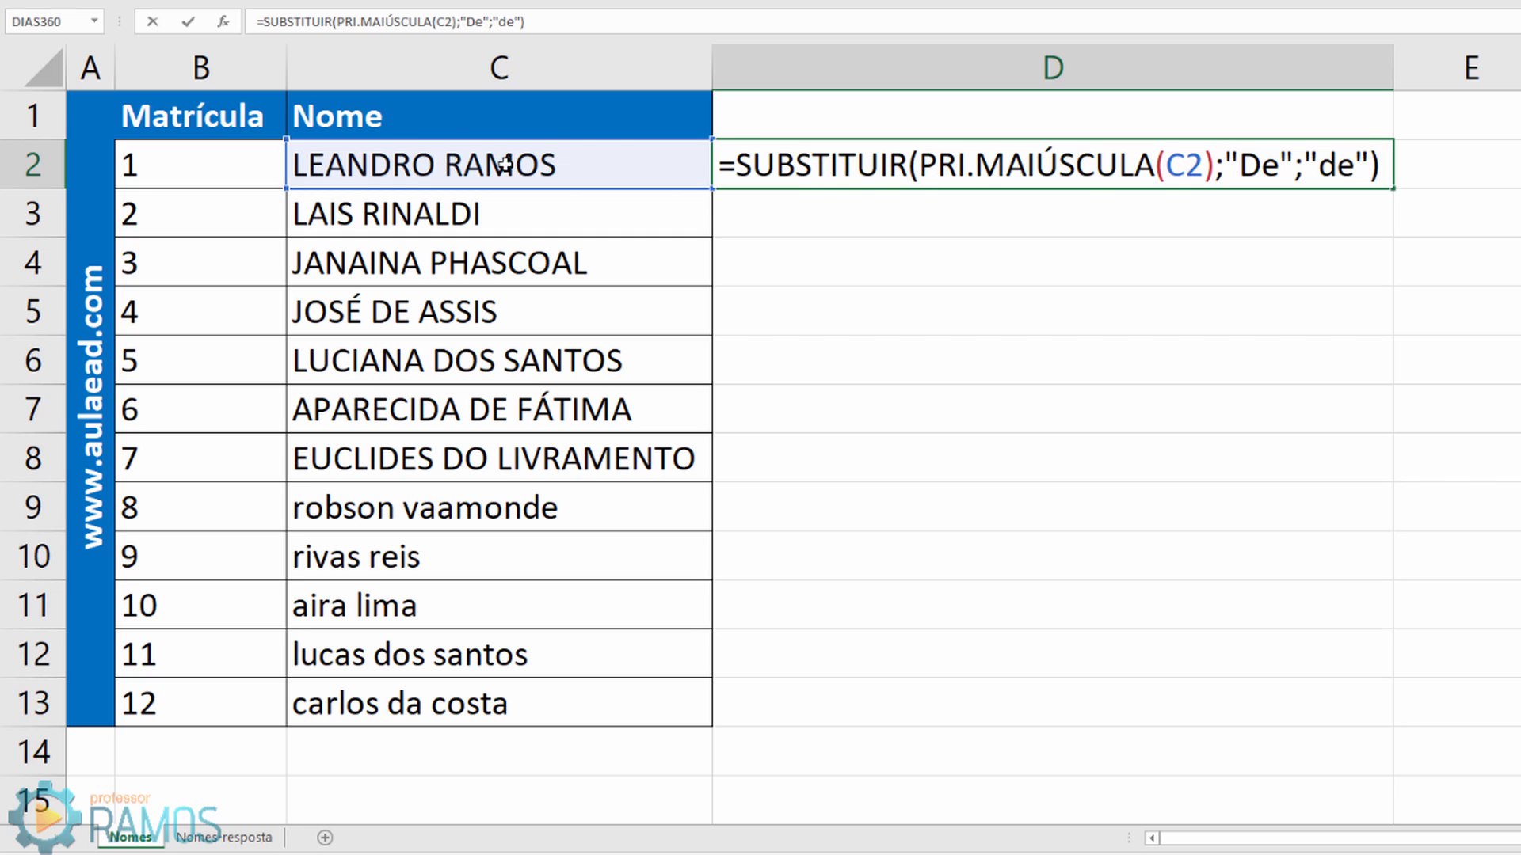
{"action": "left_click", "coordinate": [1278, 166]}
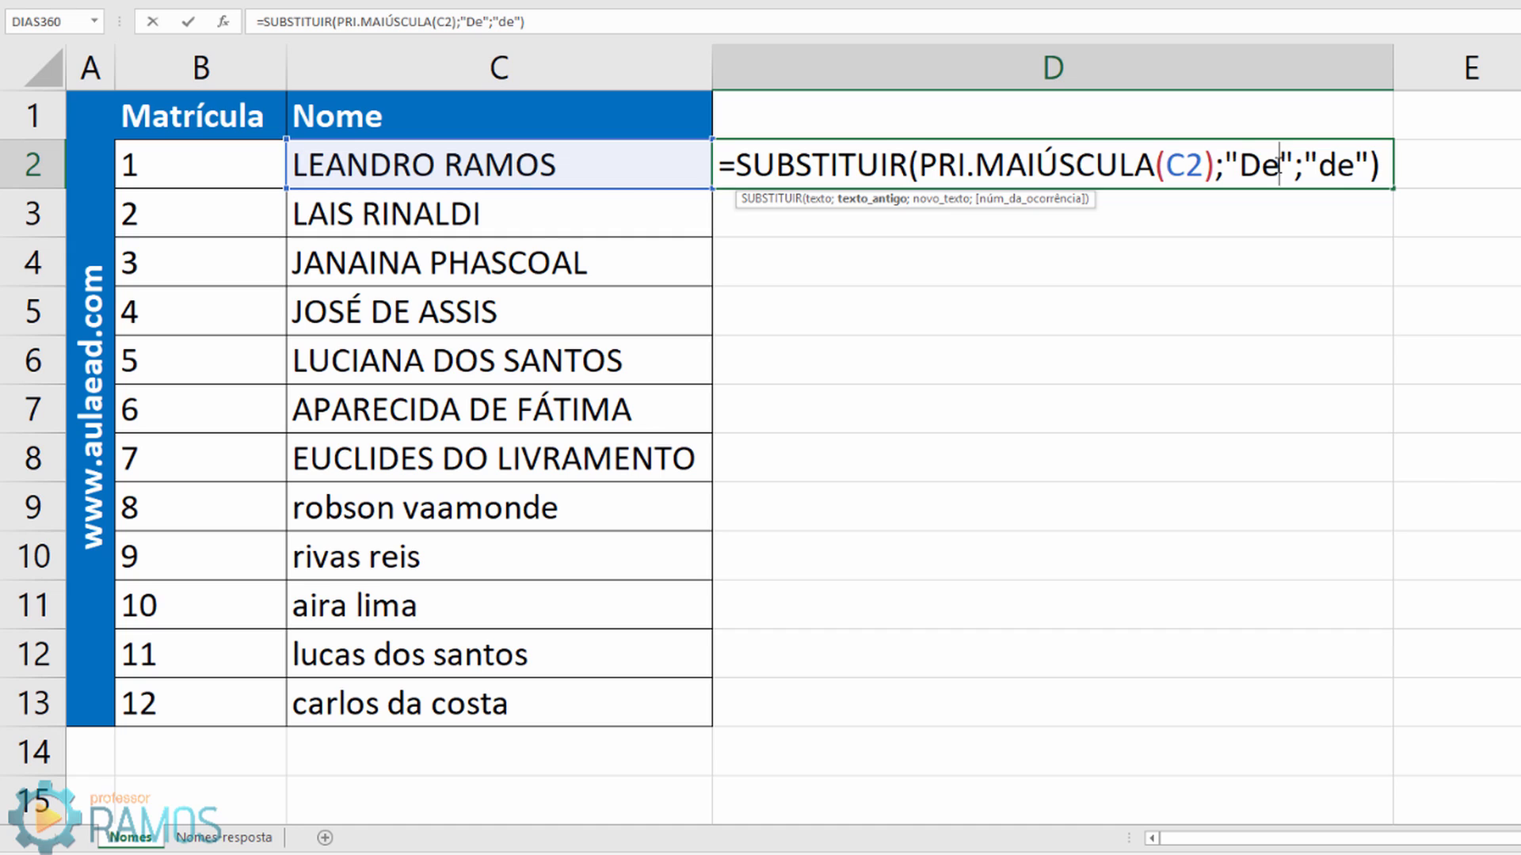
{"action": "left_click", "coordinate": [1337, 166]}
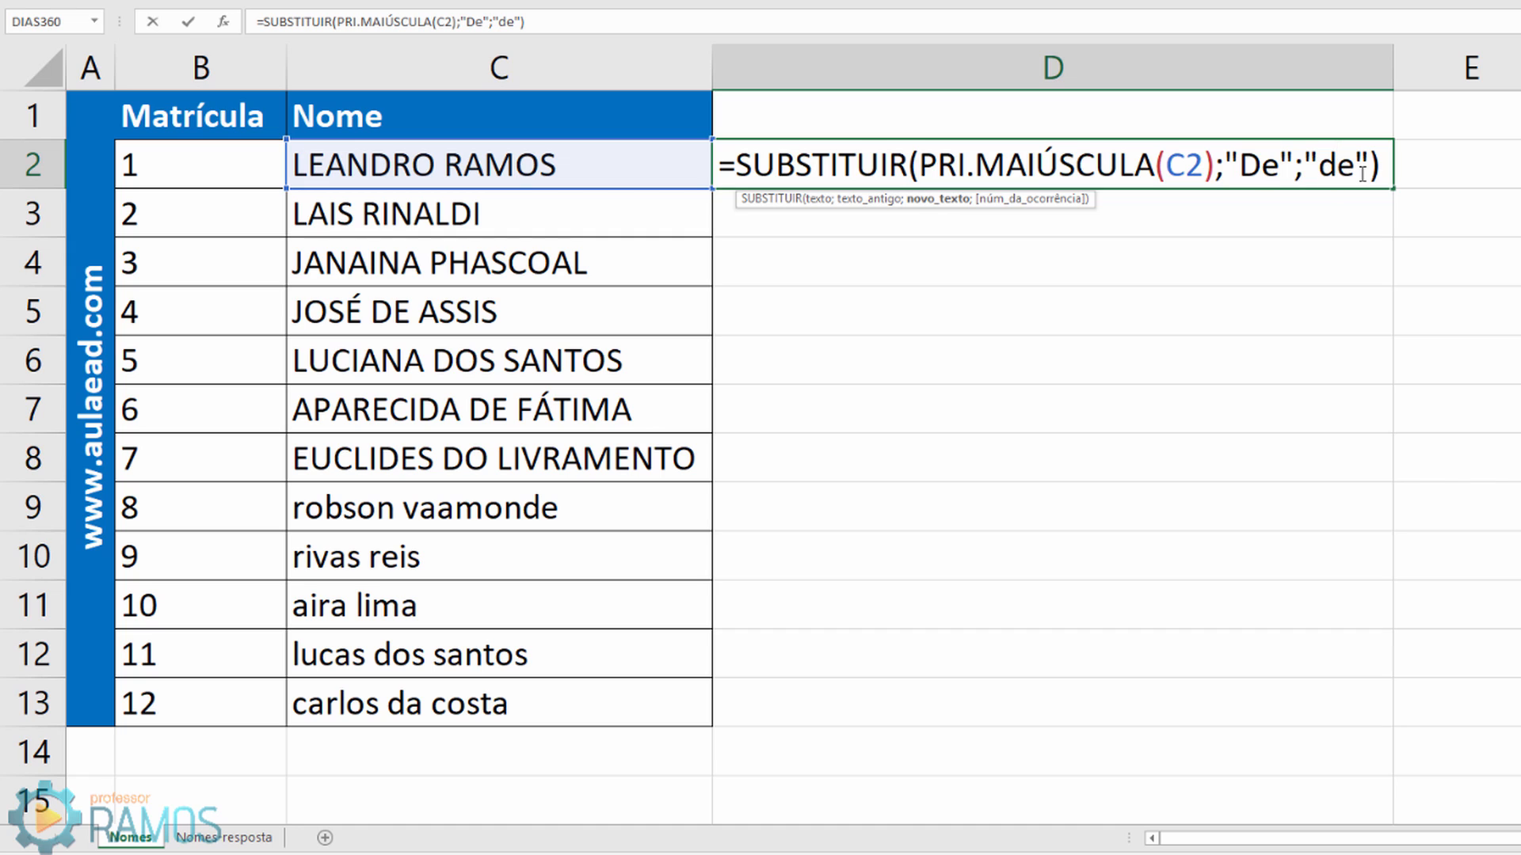
{"action": "key", "text": "Return"}
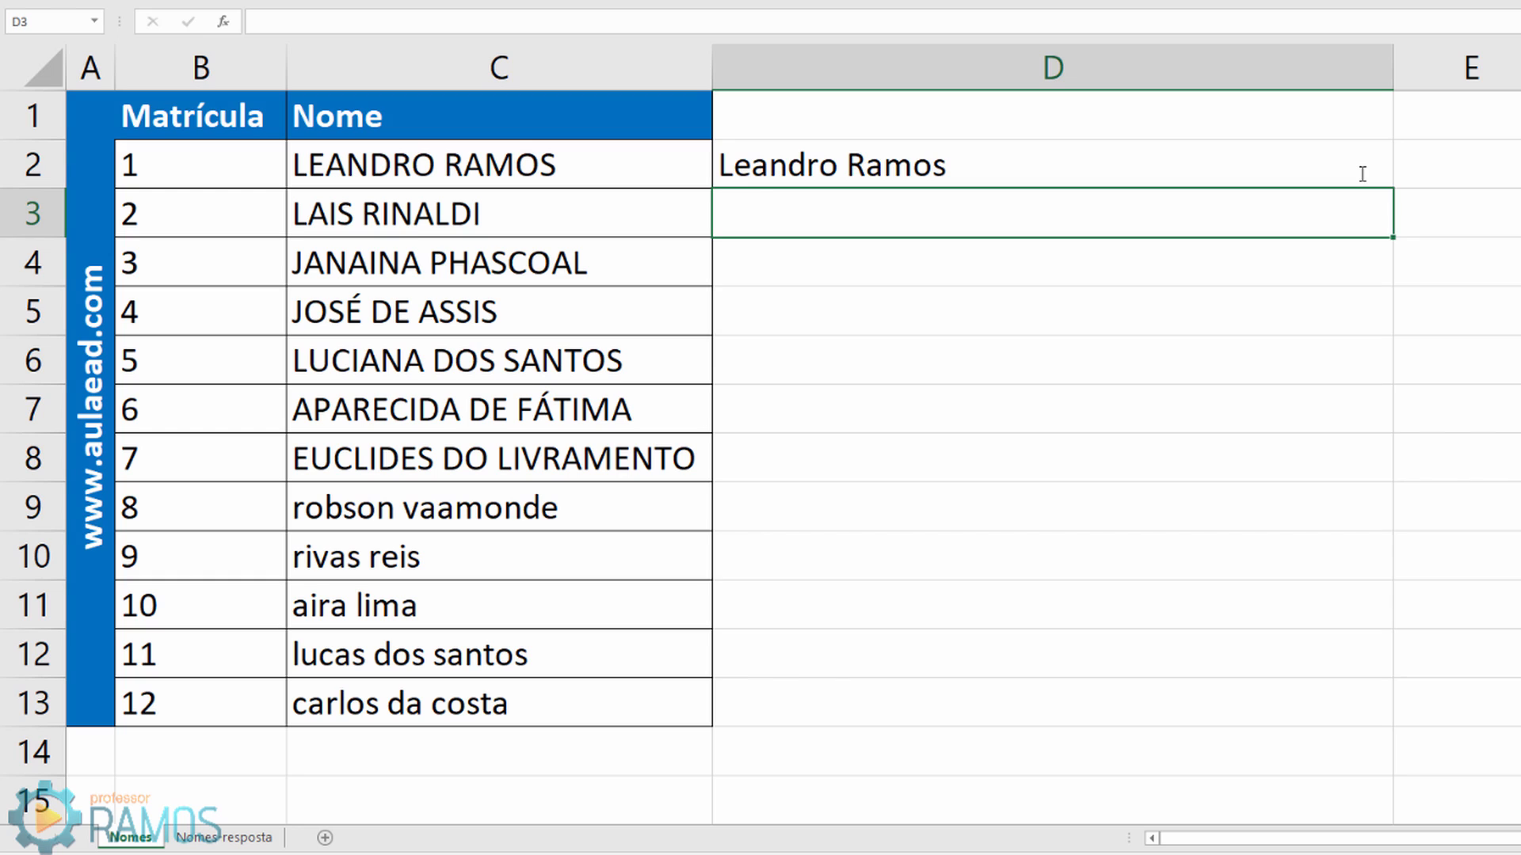
{"action": "left_click", "coordinate": [1363, 173]}
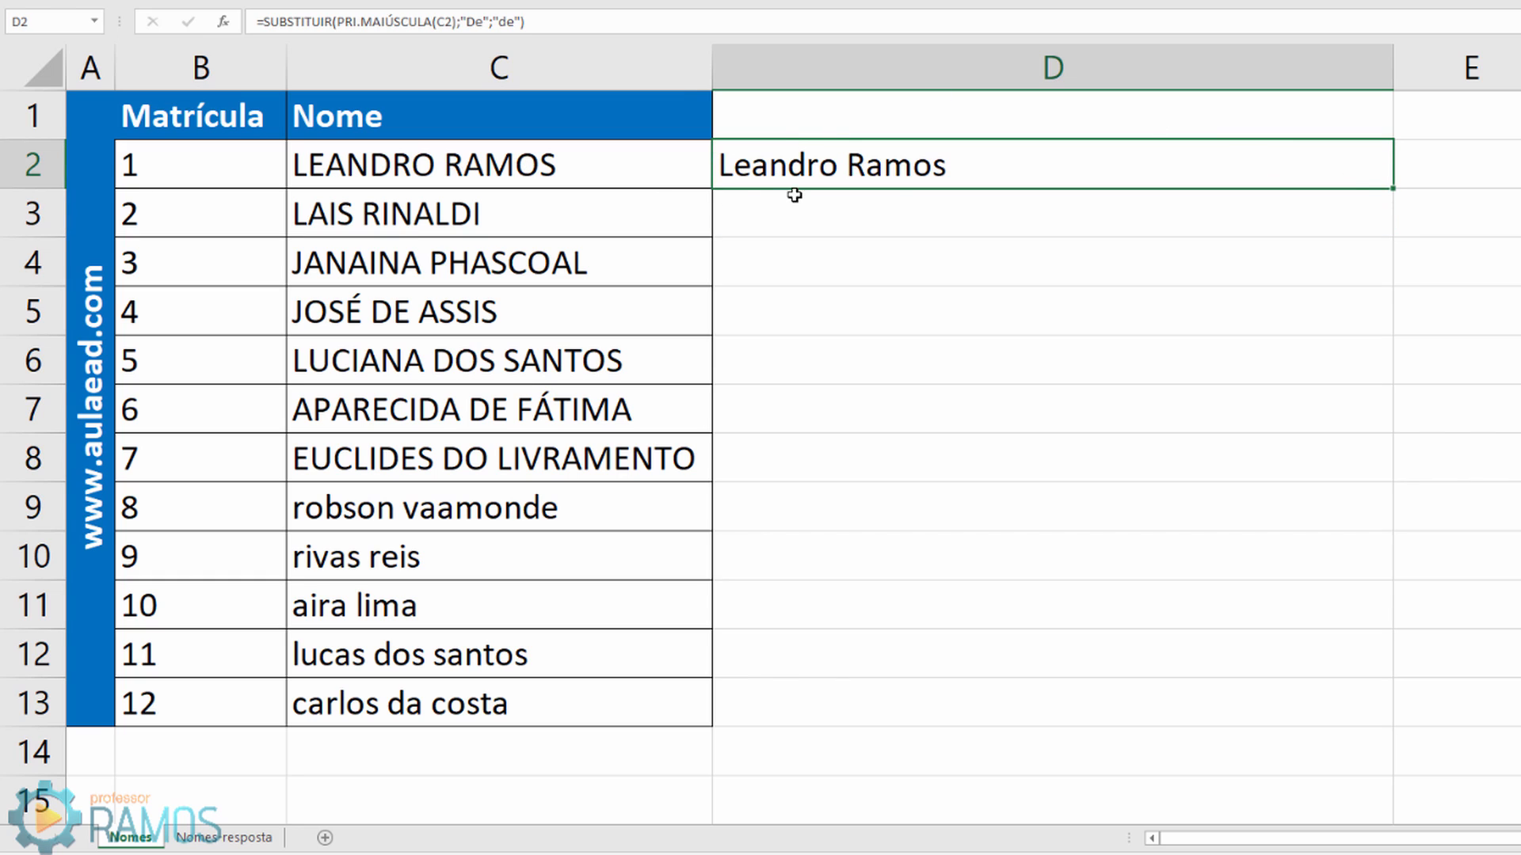
{"action": "left_click_drag", "start_coordinate": [1392, 188], "coordinate": [1419, 733]}
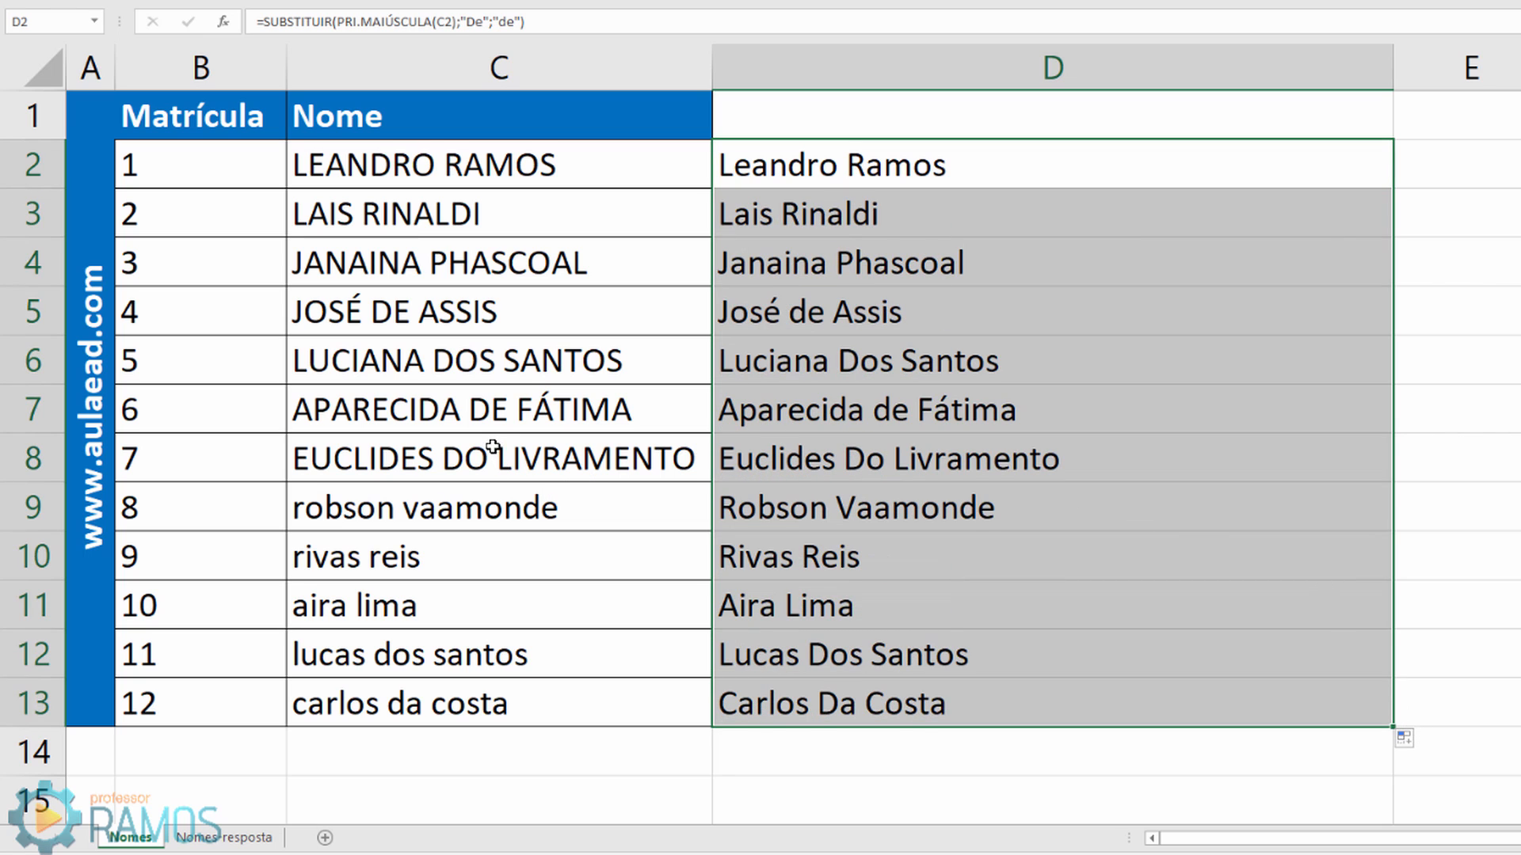
{"action": "left_click", "coordinate": [443, 315]}
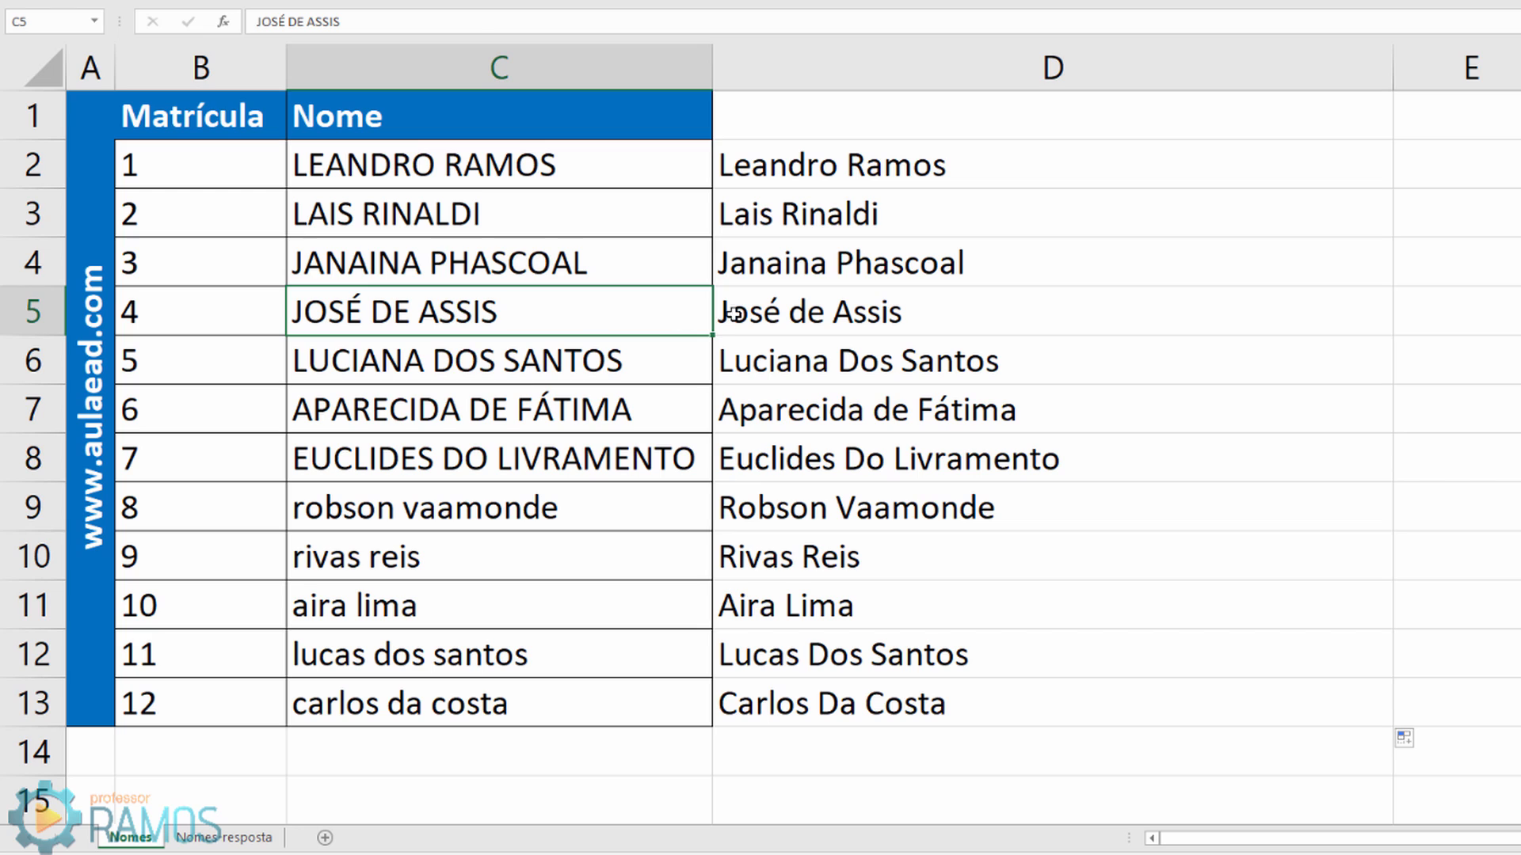
{"action": "left_click", "coordinate": [834, 311]}
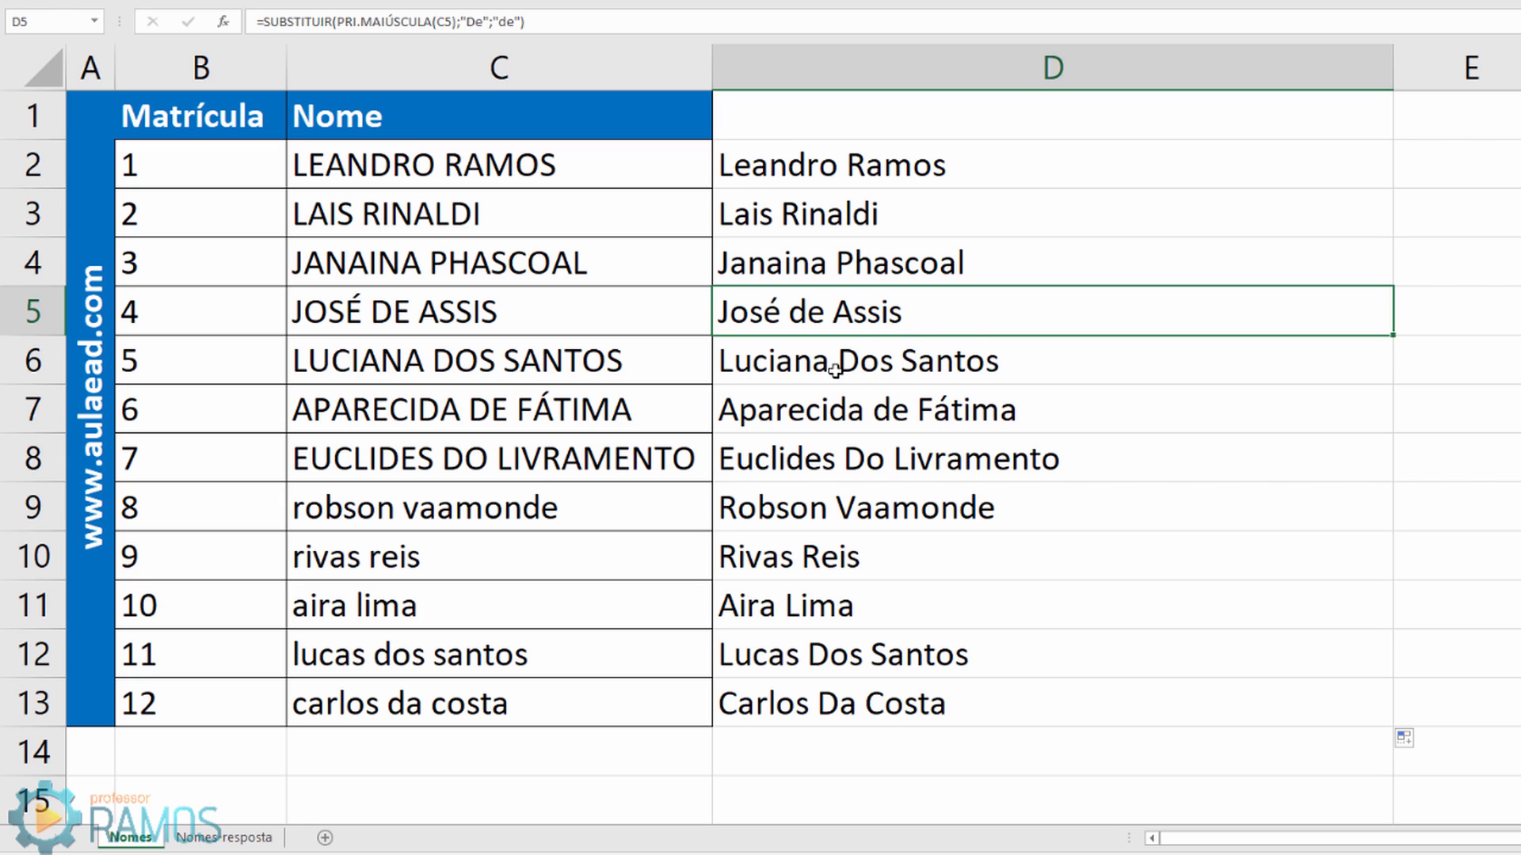
{"action": "left_click", "coordinate": [844, 162]}
{"action": "double_click", "coordinate": [844, 163]}
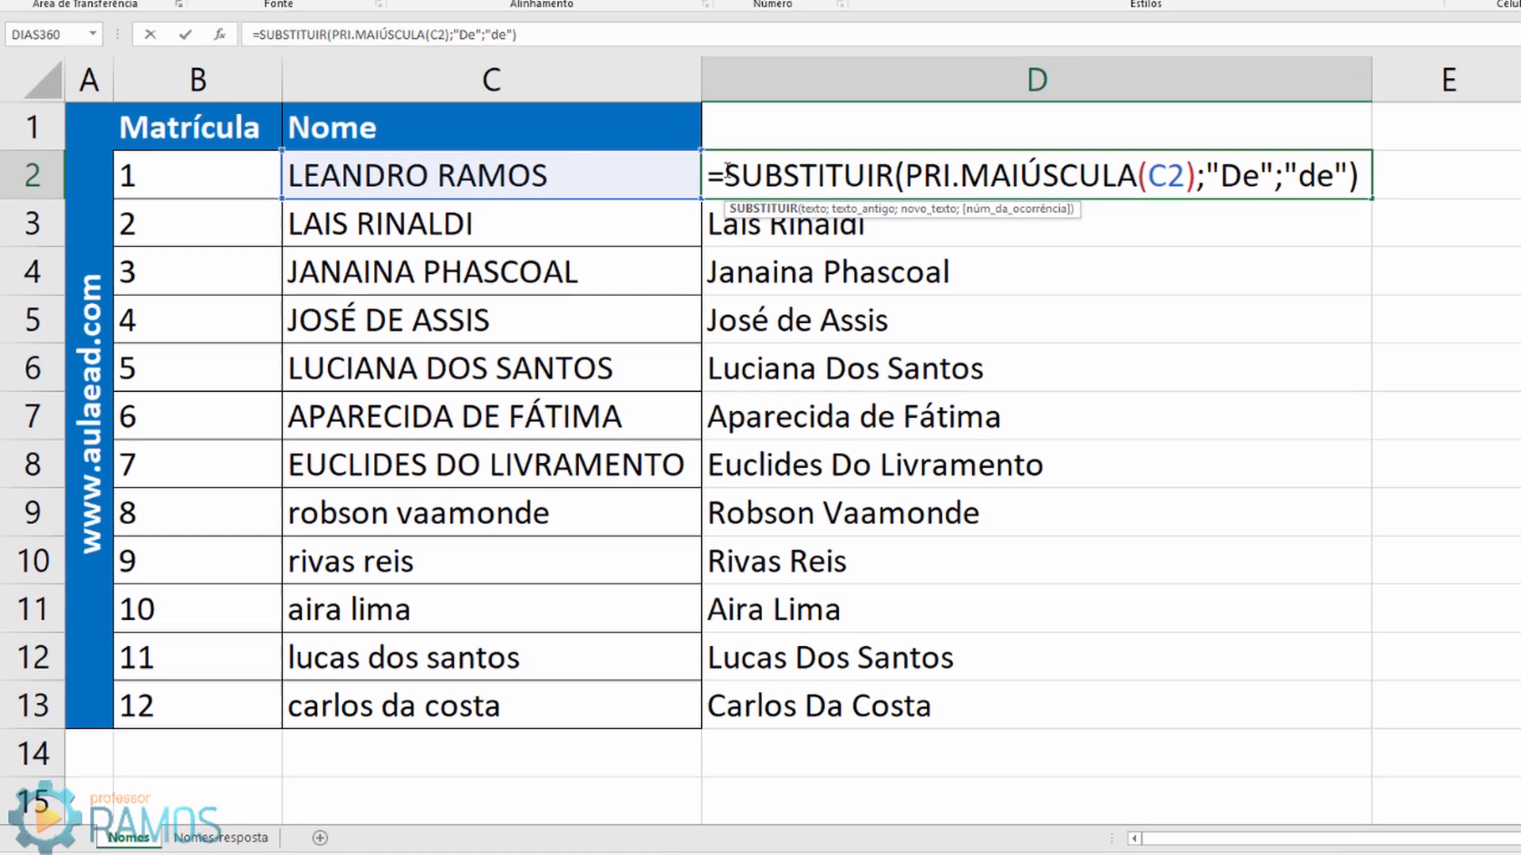
Step: Change D2 to =SUBSTITUIR(SUBSTITUIR(PRI.MAIÚSCULA(C2);"De";"de");"Dos";"dos")
{"action": "left_click", "coordinate": [738, 161]}
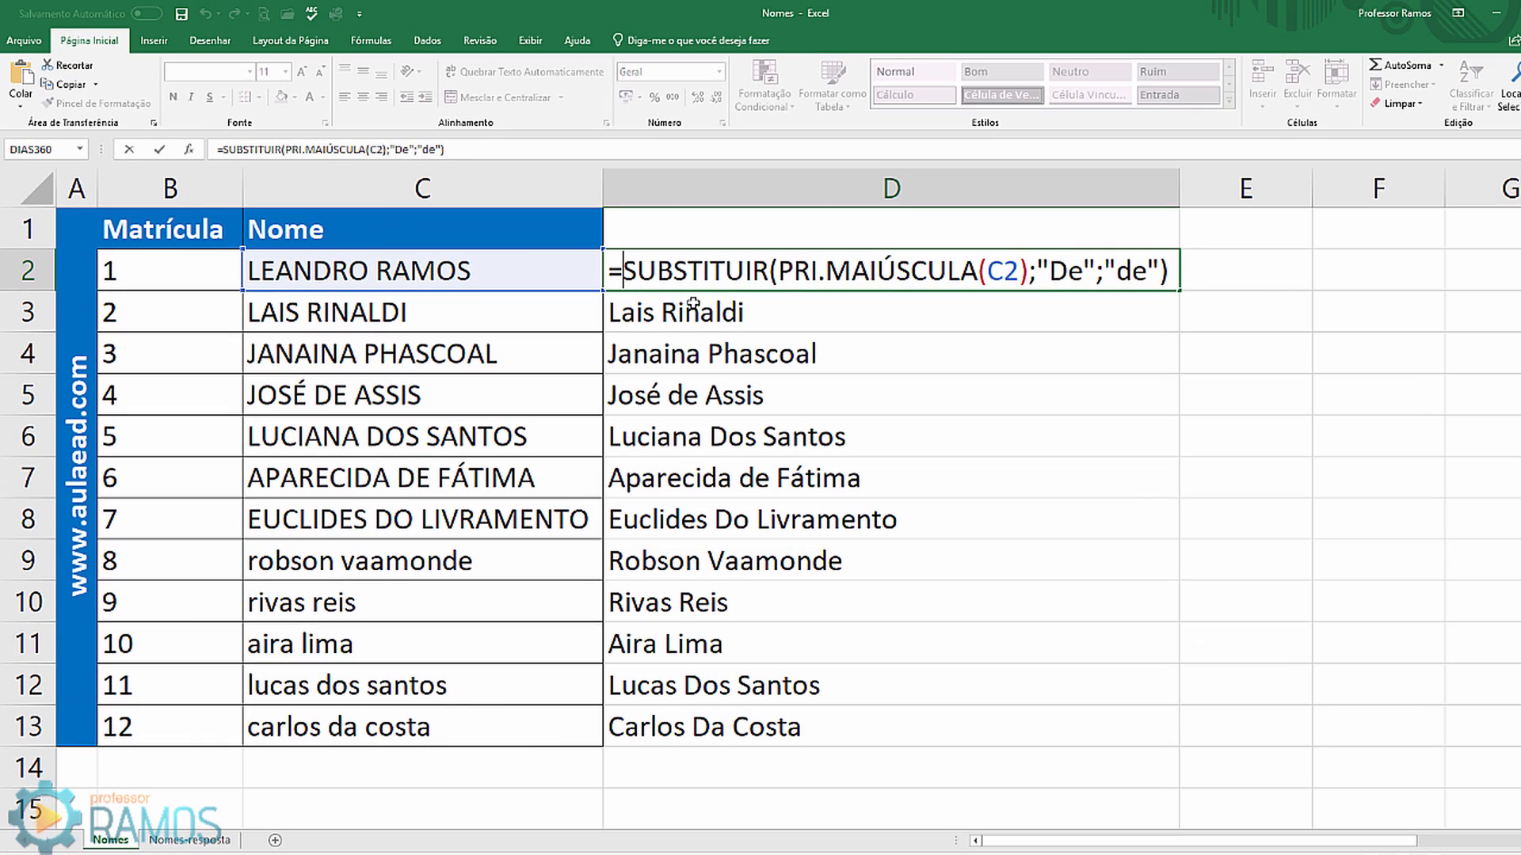
{"action": "type", "text": "su"}
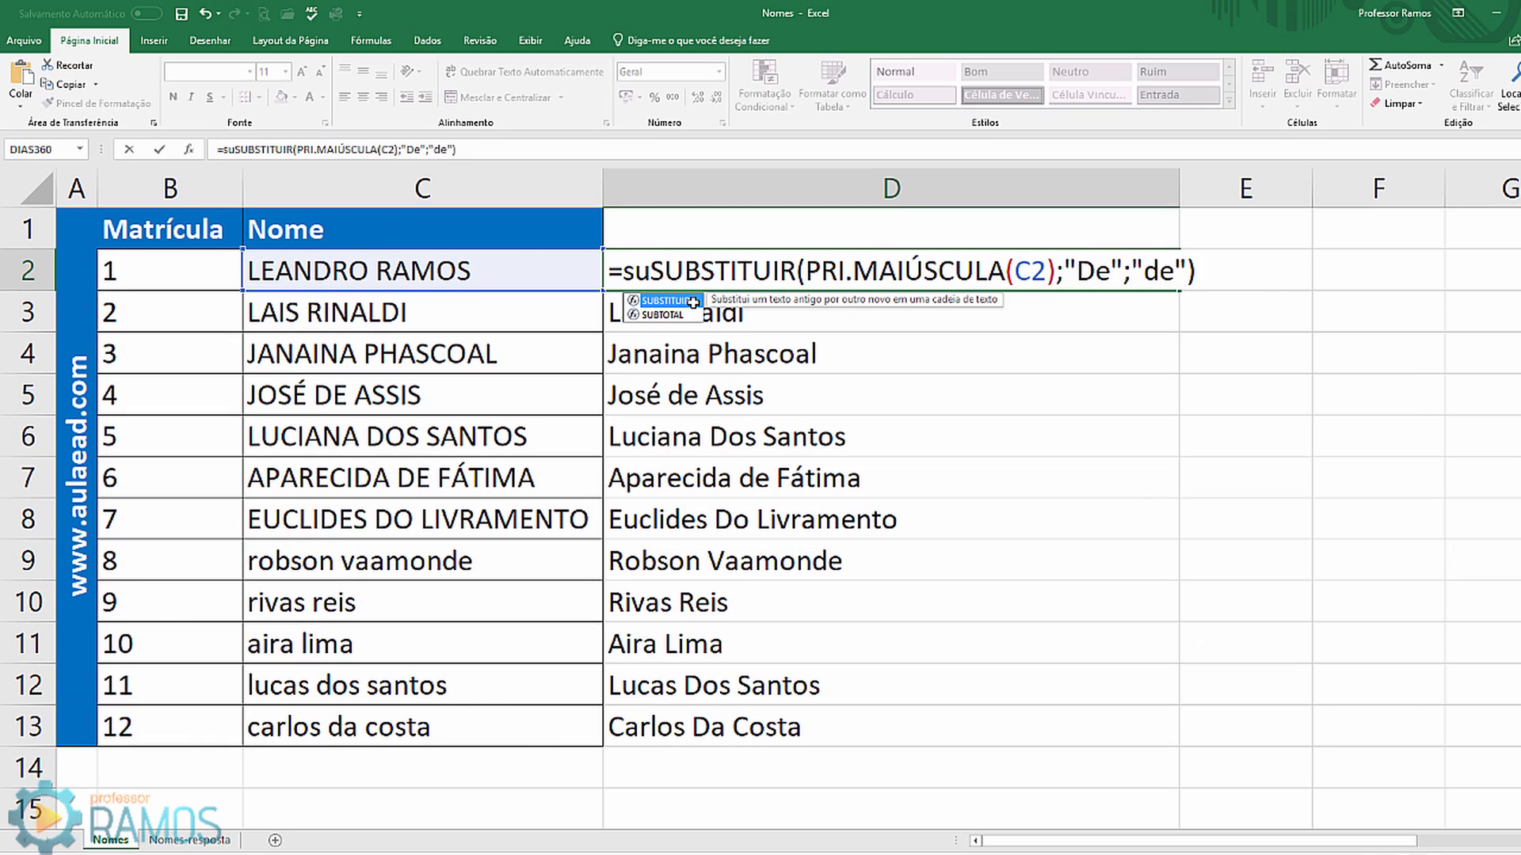
{"action": "double_click", "coordinate": [693, 302]}
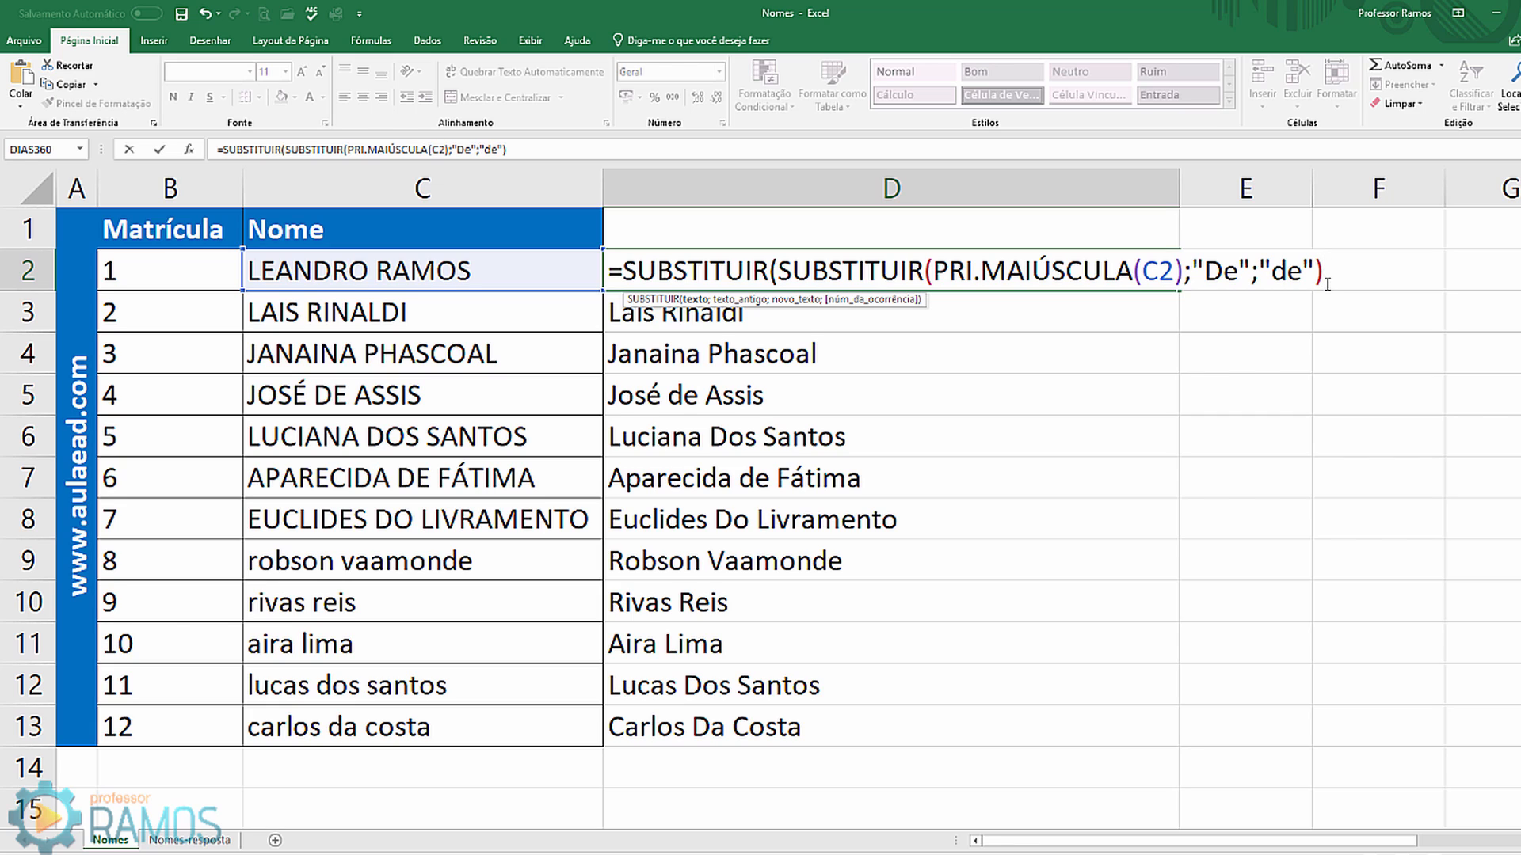
{"action": "type", "text": ";"}
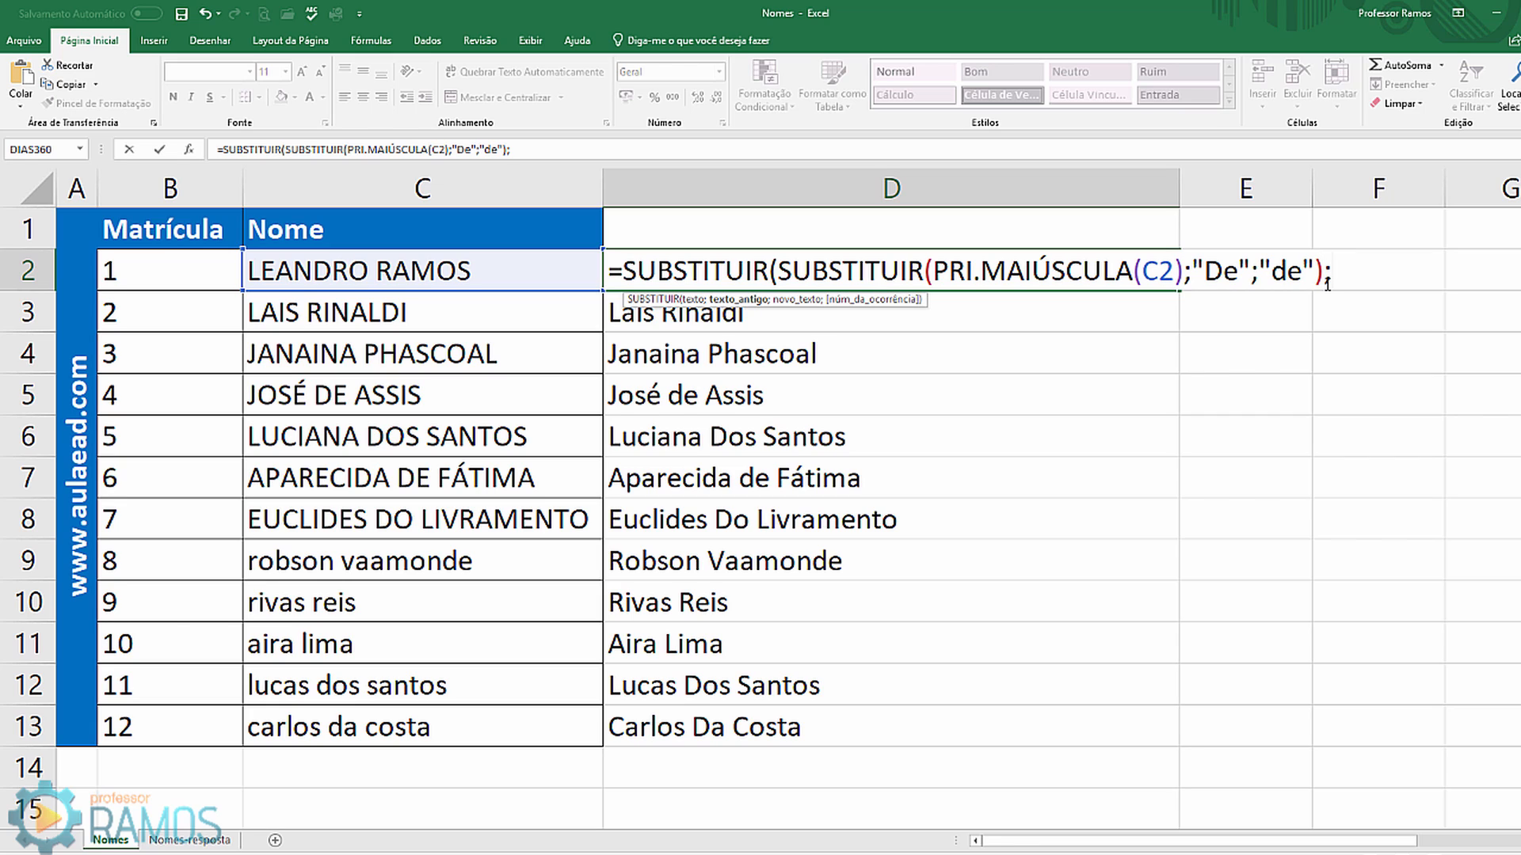
{"action": "type", "text": "\"Dos\""}
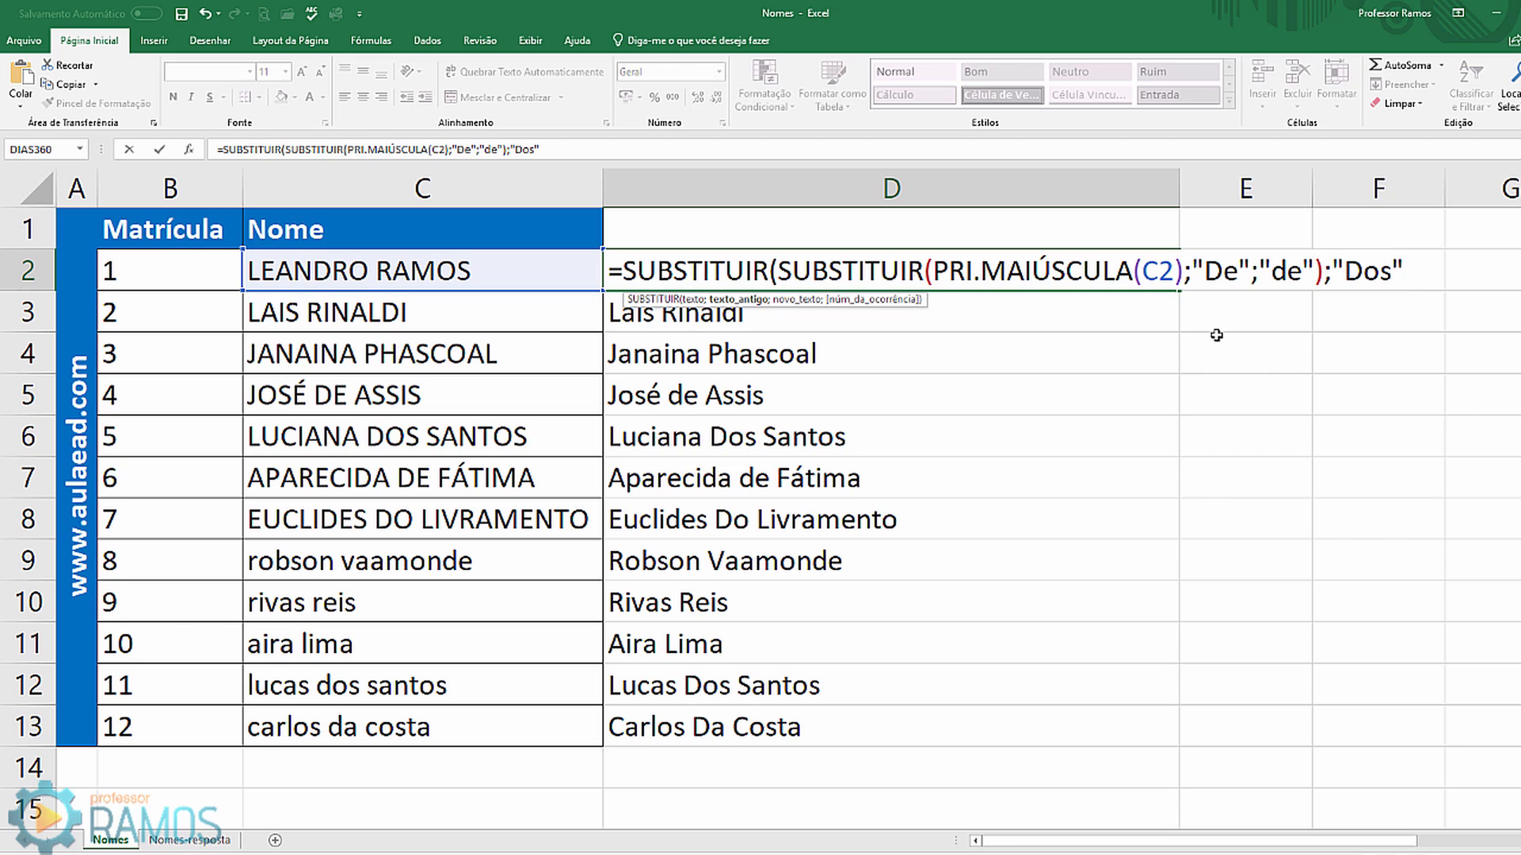
{"action": "type", "text": ";\"dos"}
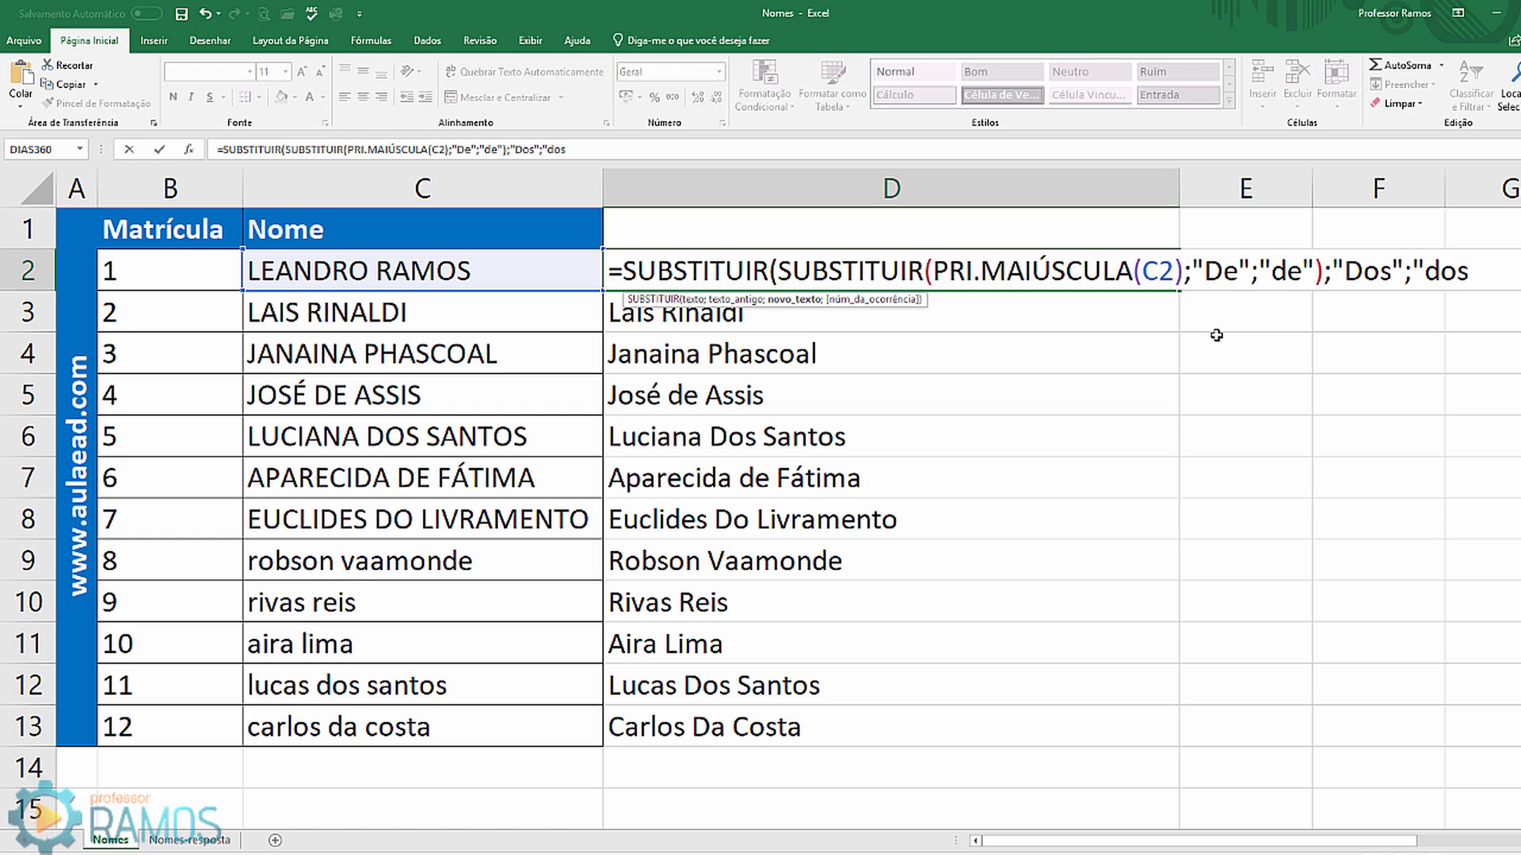
{"action": "type", "text": "\")"}
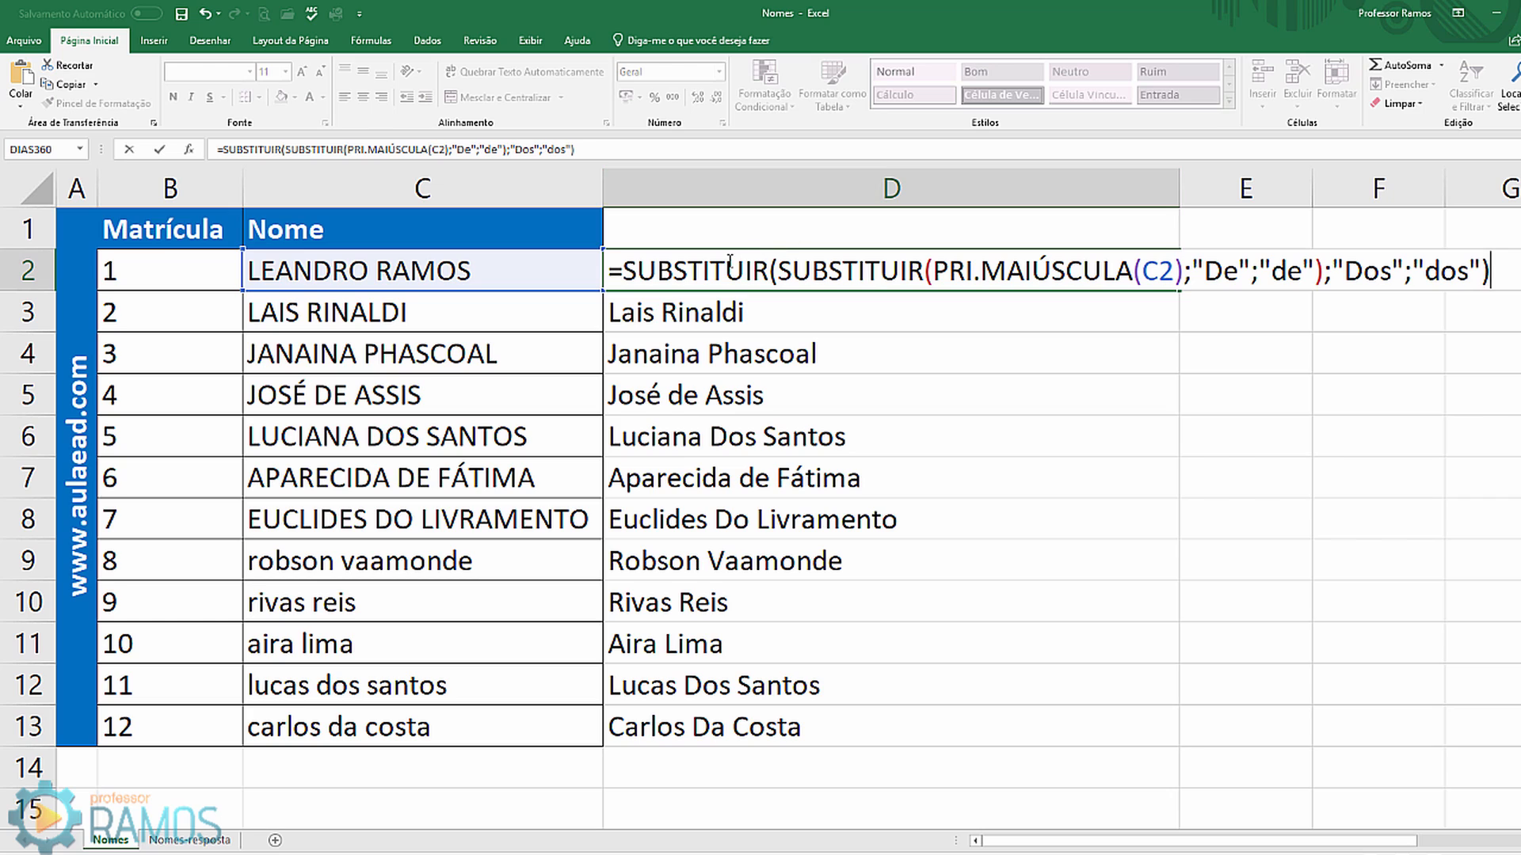
{"action": "left_click", "coordinate": [705, 272]}
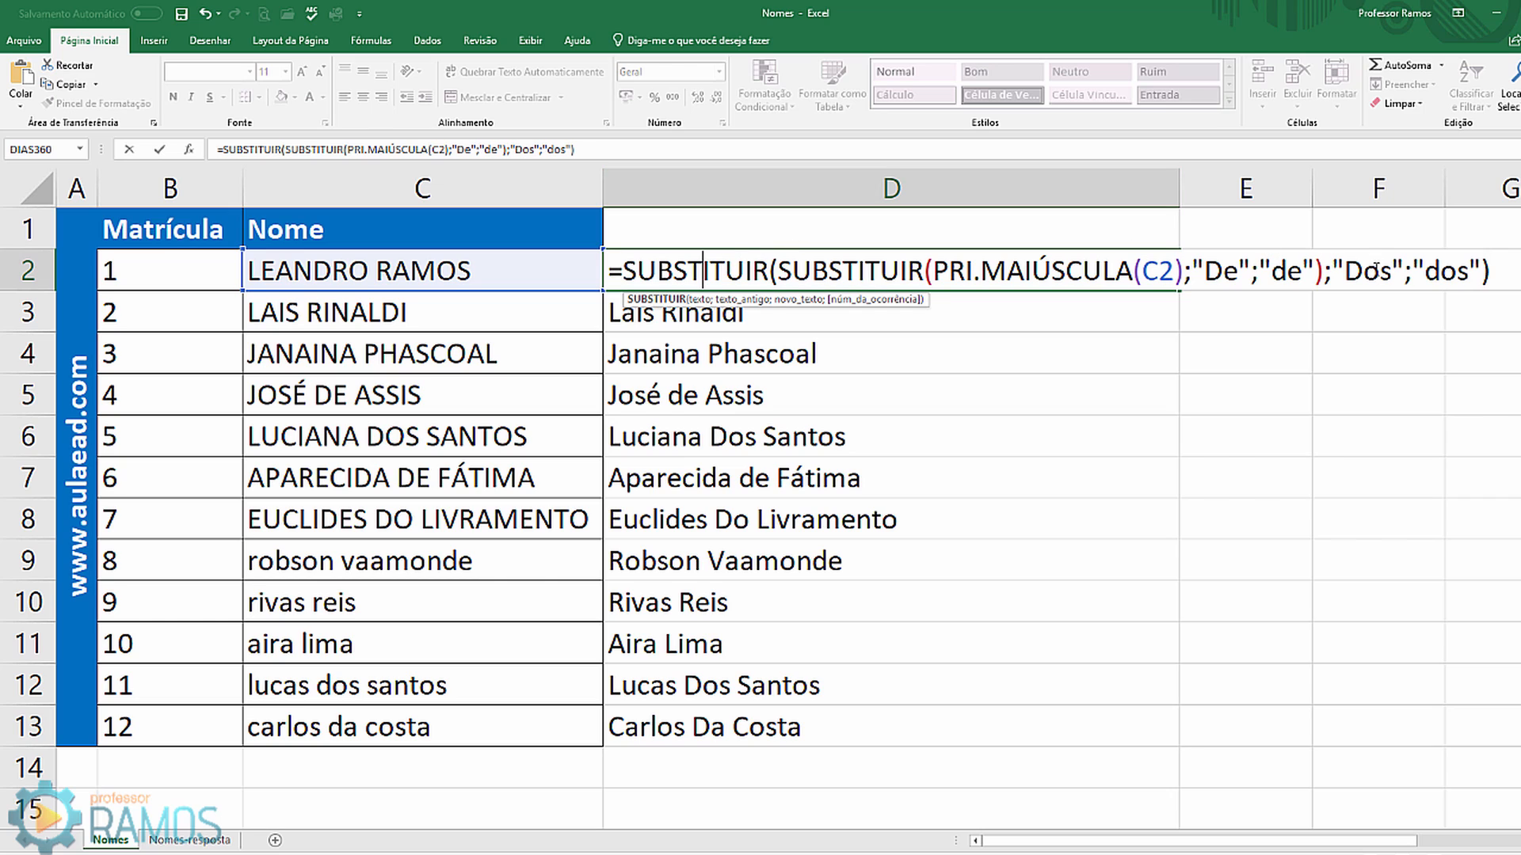
{"action": "left_click", "coordinate": [1375, 267]}
{"action": "left_click", "coordinate": [1459, 270]}
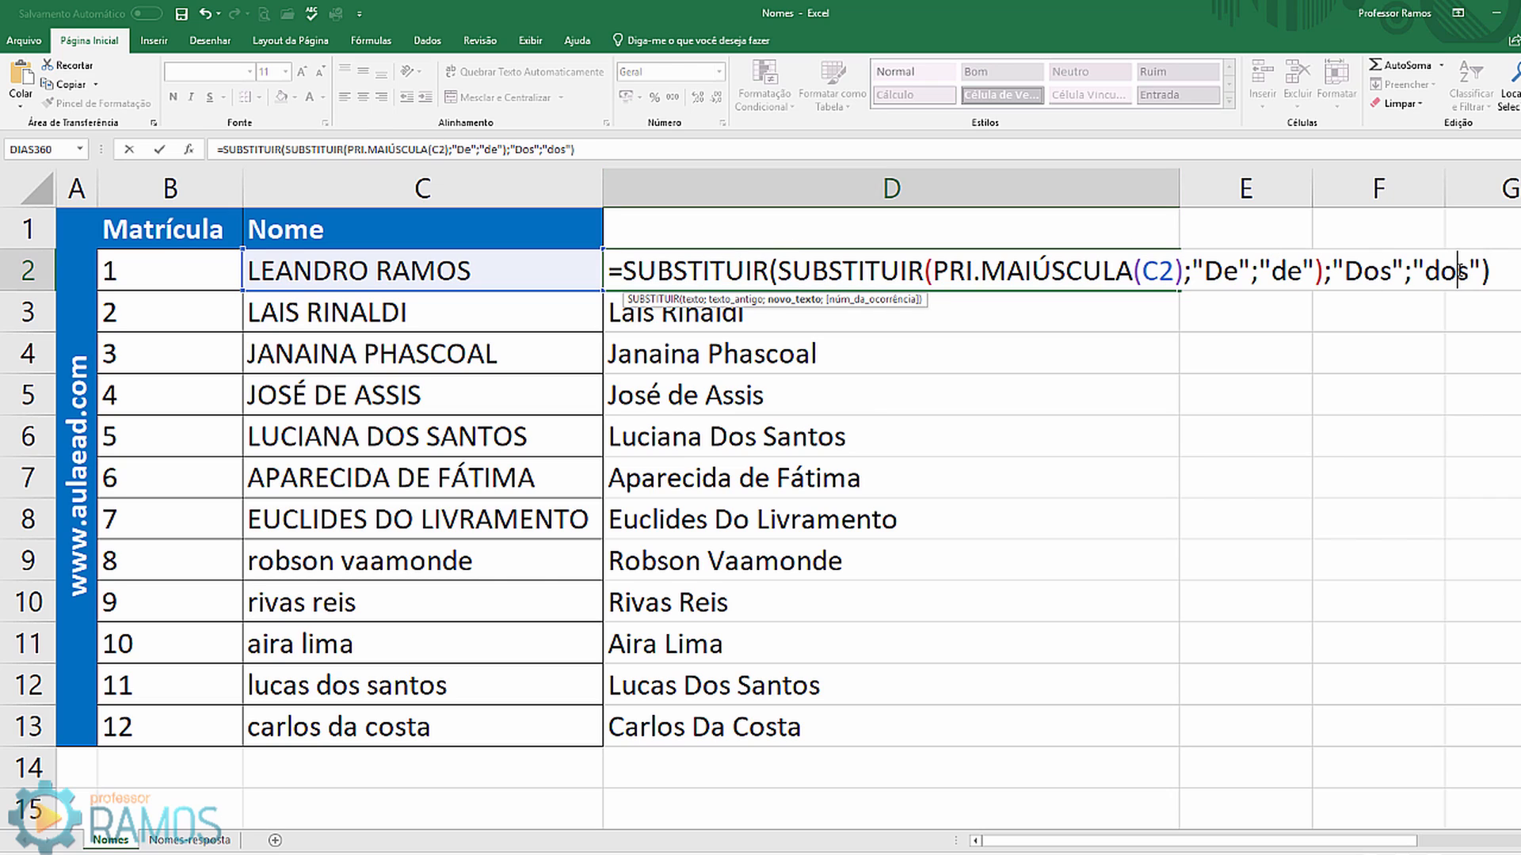
{"action": "key", "text": "ctrl+Return"}
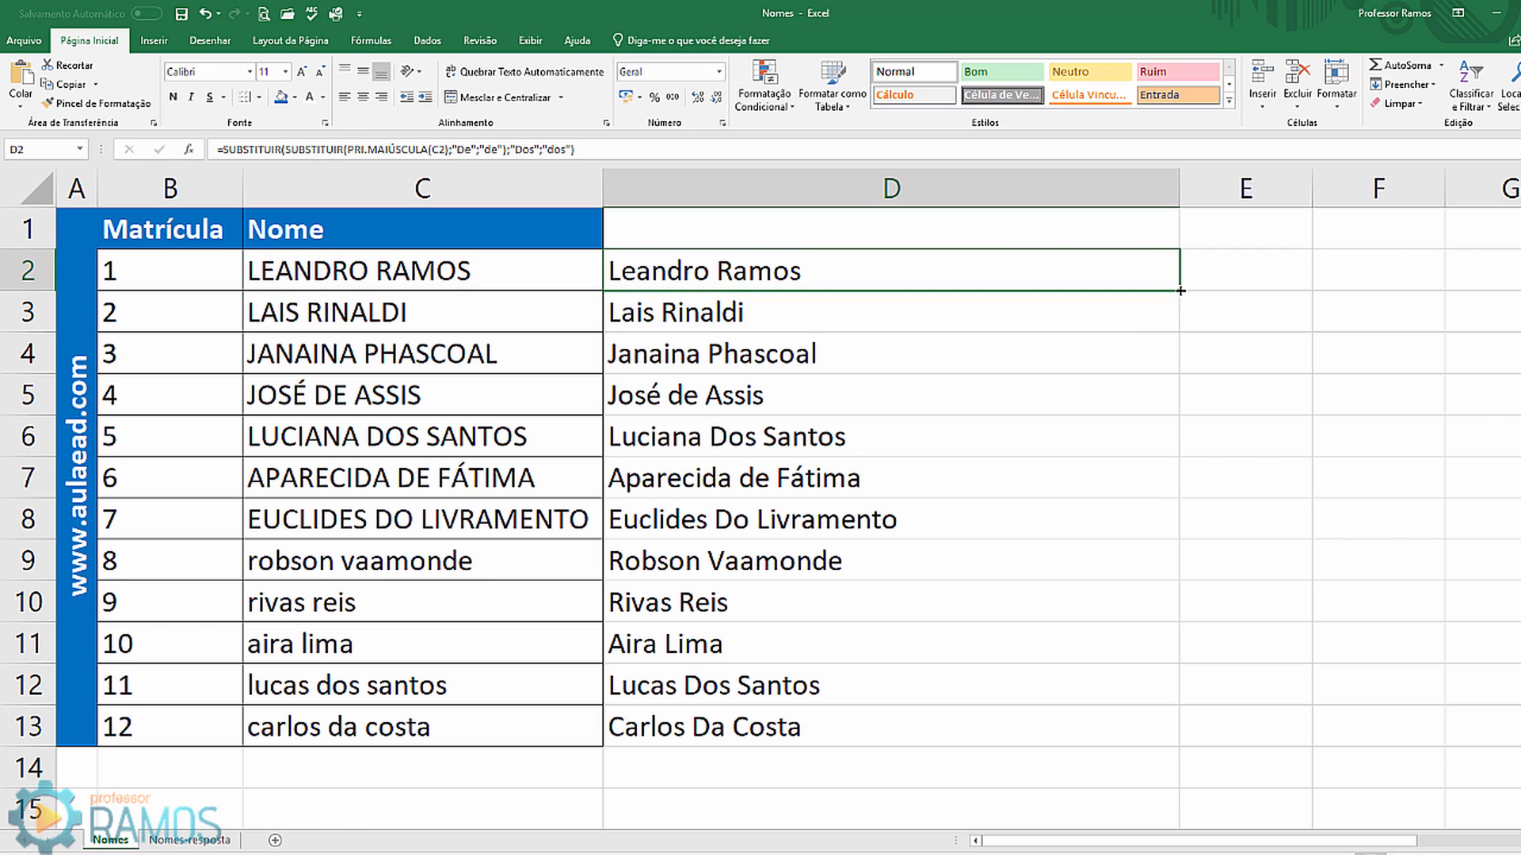
{"action": "mouse_move", "coordinate": [1179, 290]}
{"action": "left_mouse_down"}
{"action": "mouse_move", "coordinate": [1133, 631]}
{"action": "mouse_move", "coordinate": [1141, 757]}
{"action": "left_mouse_up"}
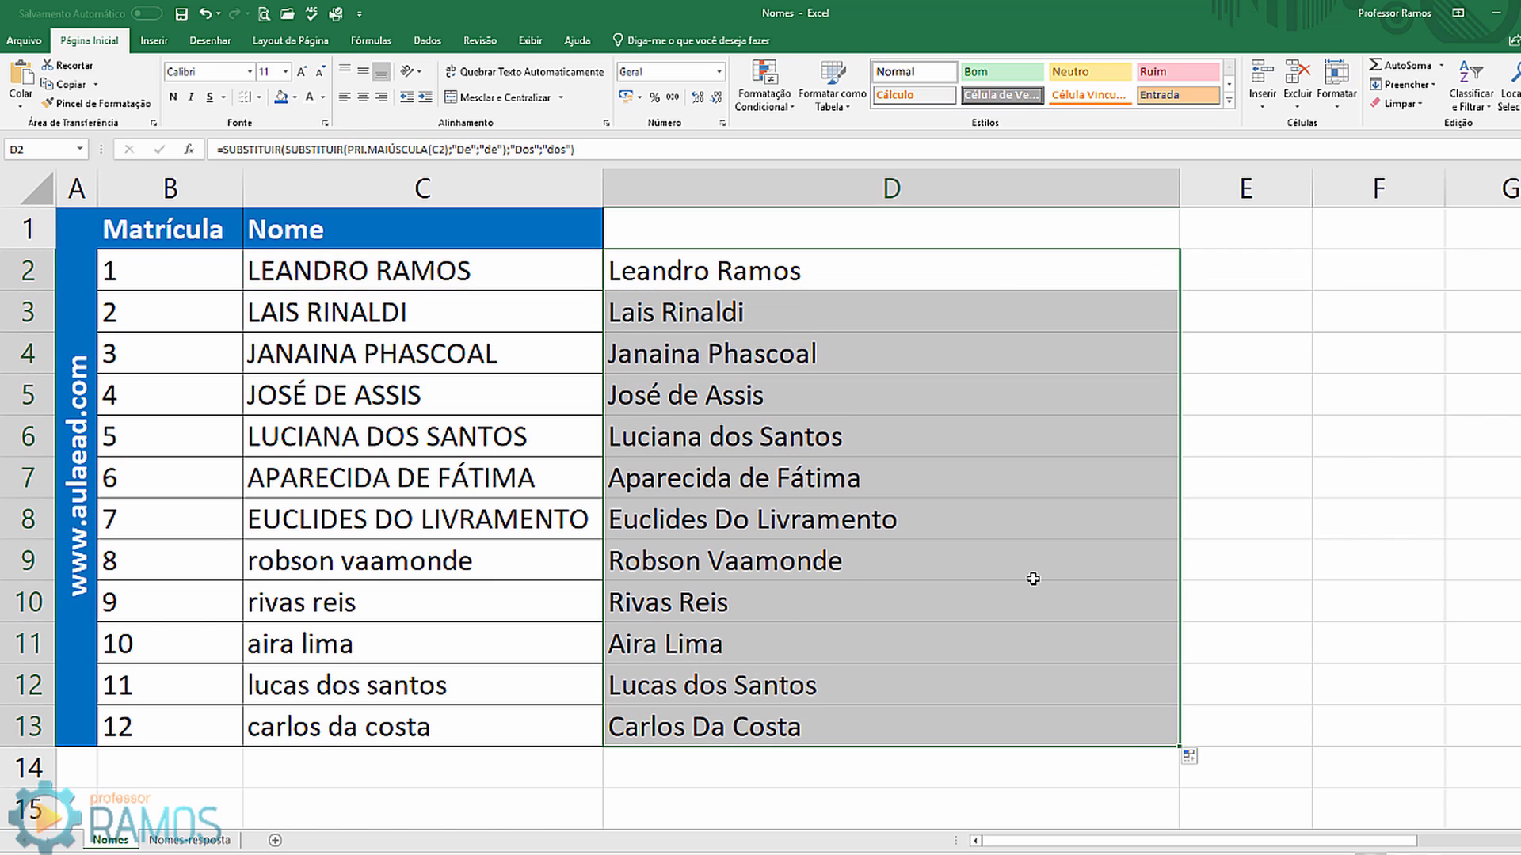
{"action": "left_click", "coordinate": [737, 438]}
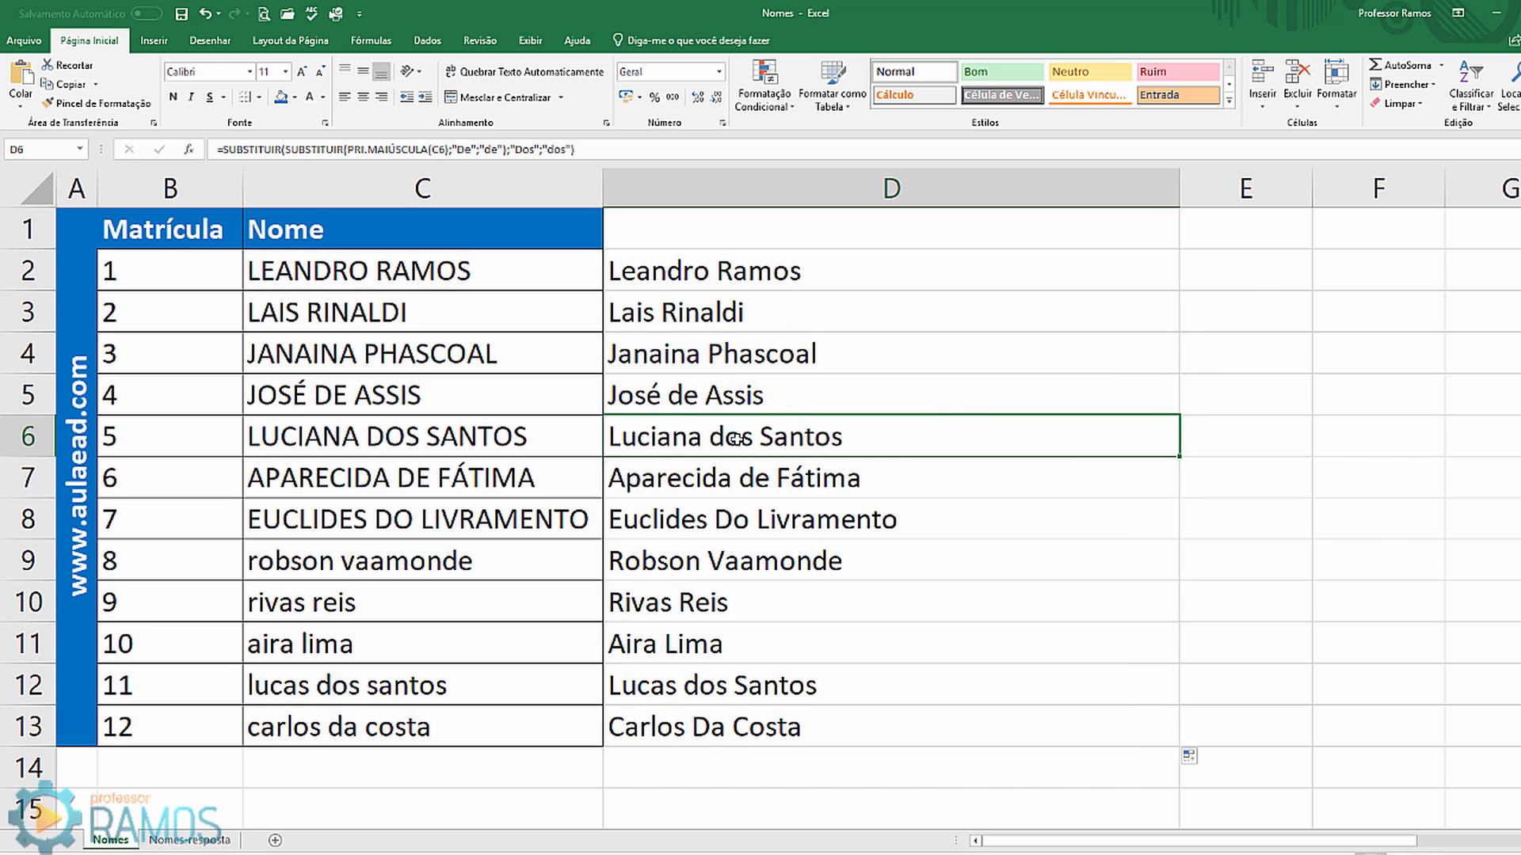
{"action": "left_click", "coordinate": [740, 610]}
{"action": "left_click", "coordinate": [740, 686]}
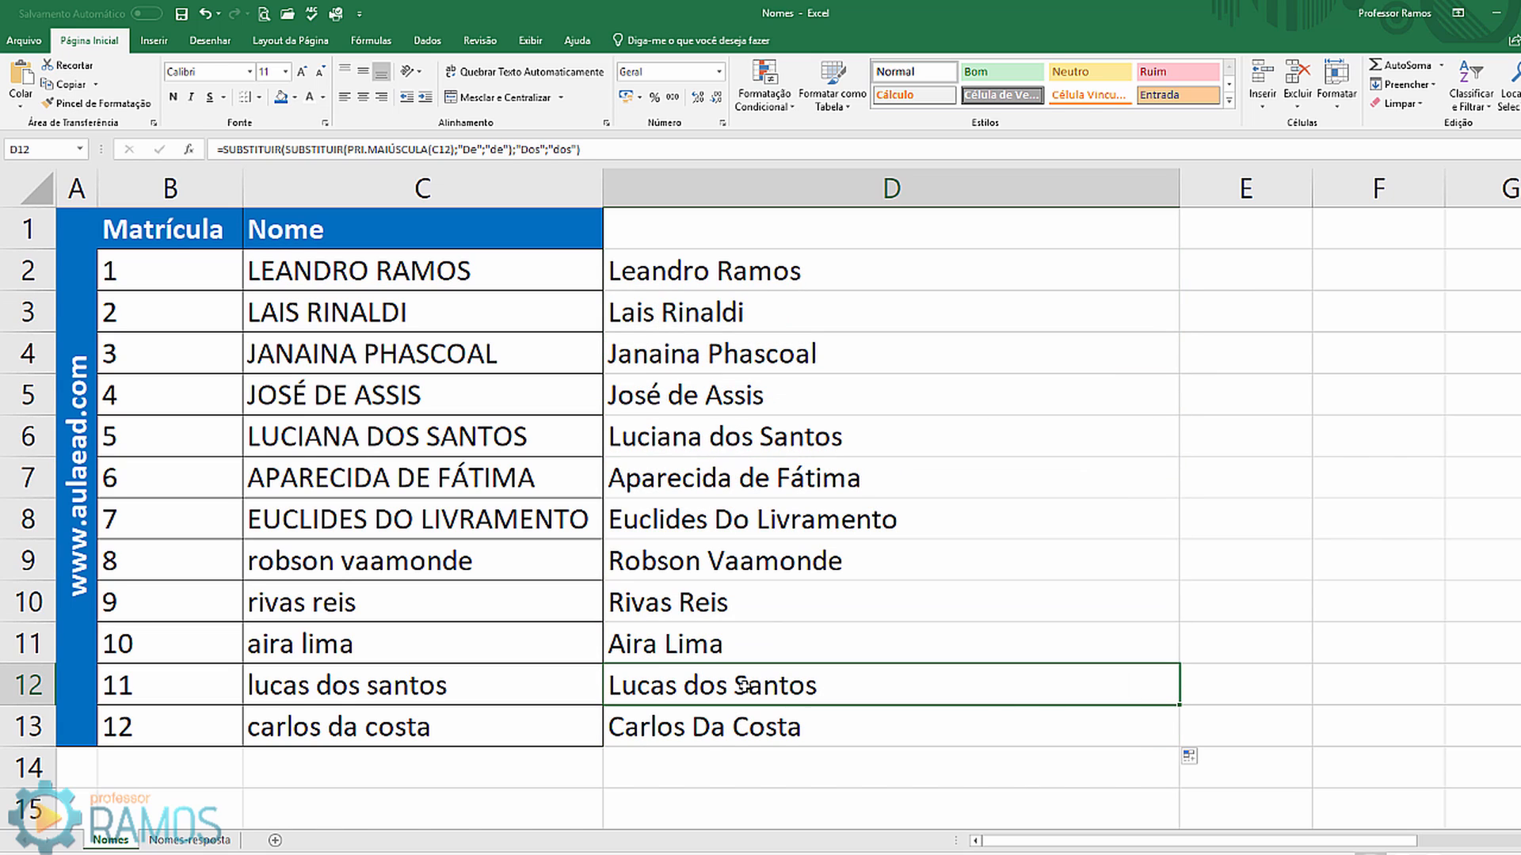
{"action": "left_click", "coordinate": [730, 717]}
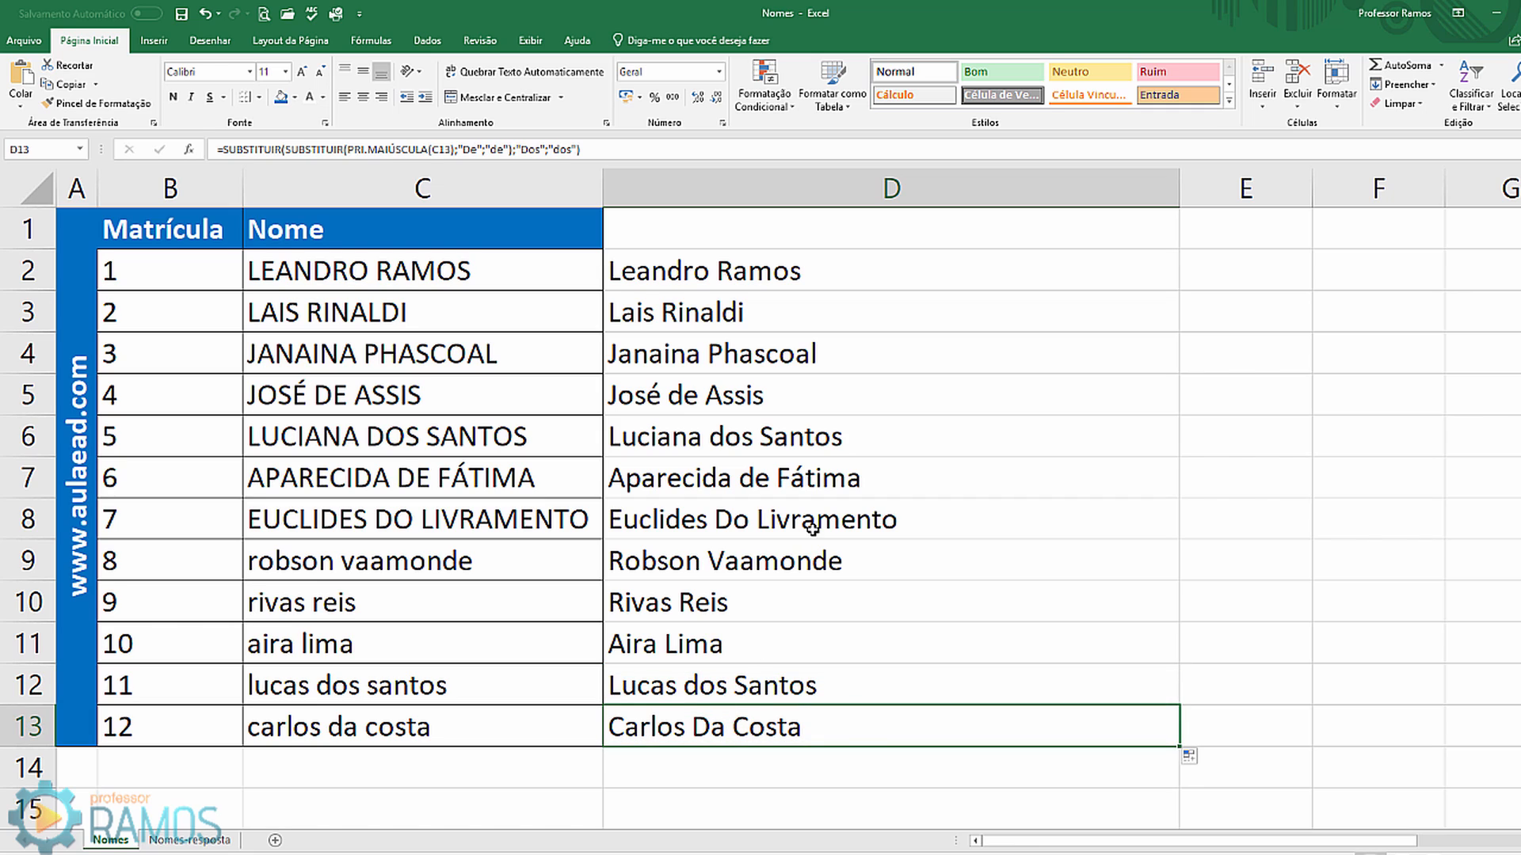
{"action": "key", "text": "Up"}
{"action": "key", "text": "Up"}
{"action": "key", "text": "Up"}
{"action": "key", "text": "Up"}
{"action": "key", "text": "Up"}
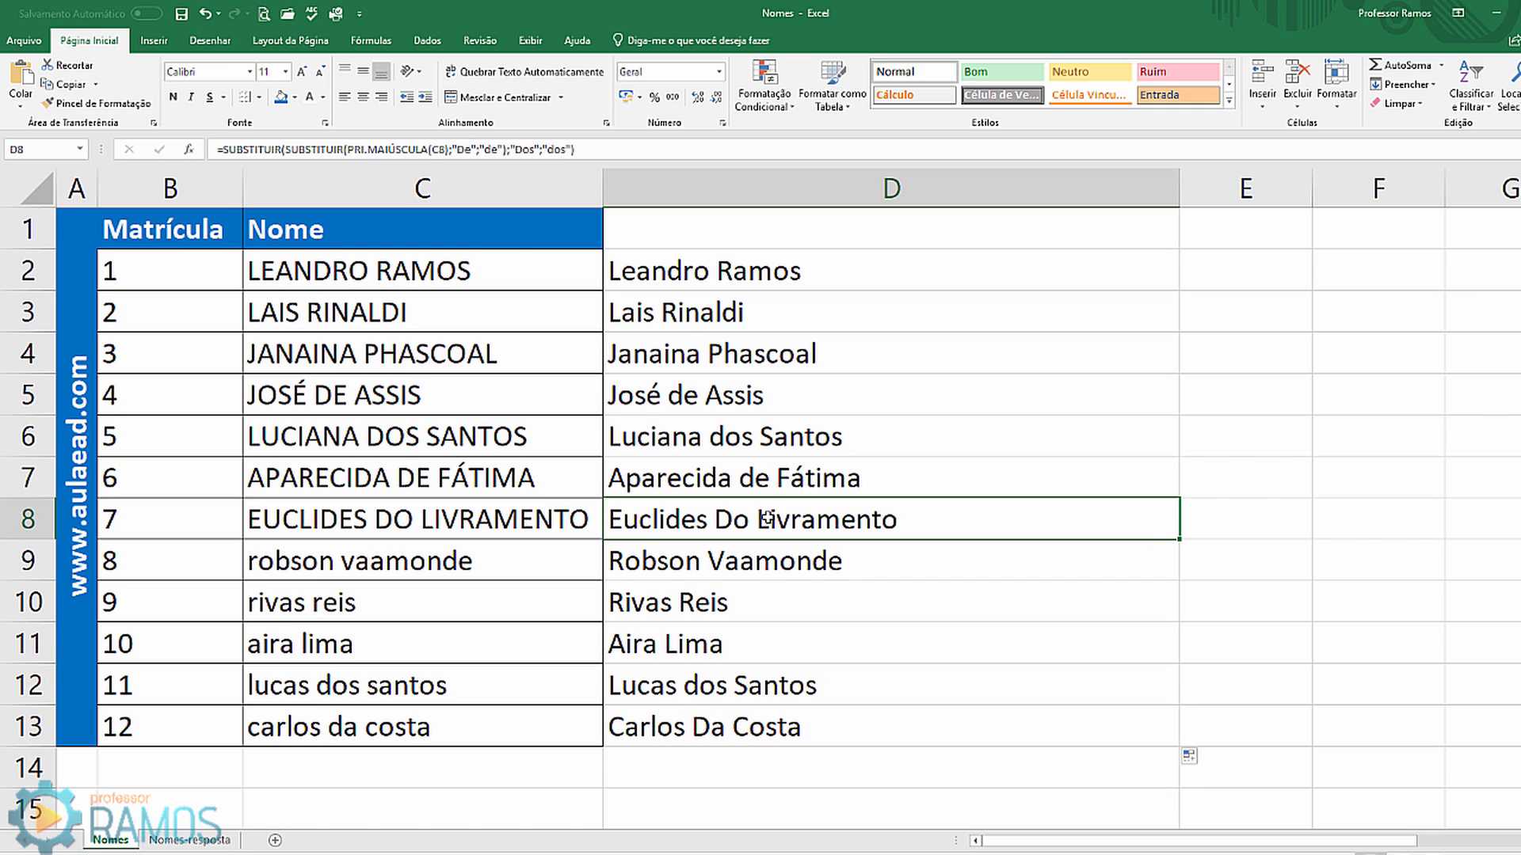
{"action": "key", "text": "Up"}
{"action": "key", "text": "Up"}
{"action": "key", "text": "Up"}
Step: Wrap D2's formula in a third SUBSTITUIR that replaces "Da" with "da"
{"action": "double_click", "coordinate": [753, 270]}
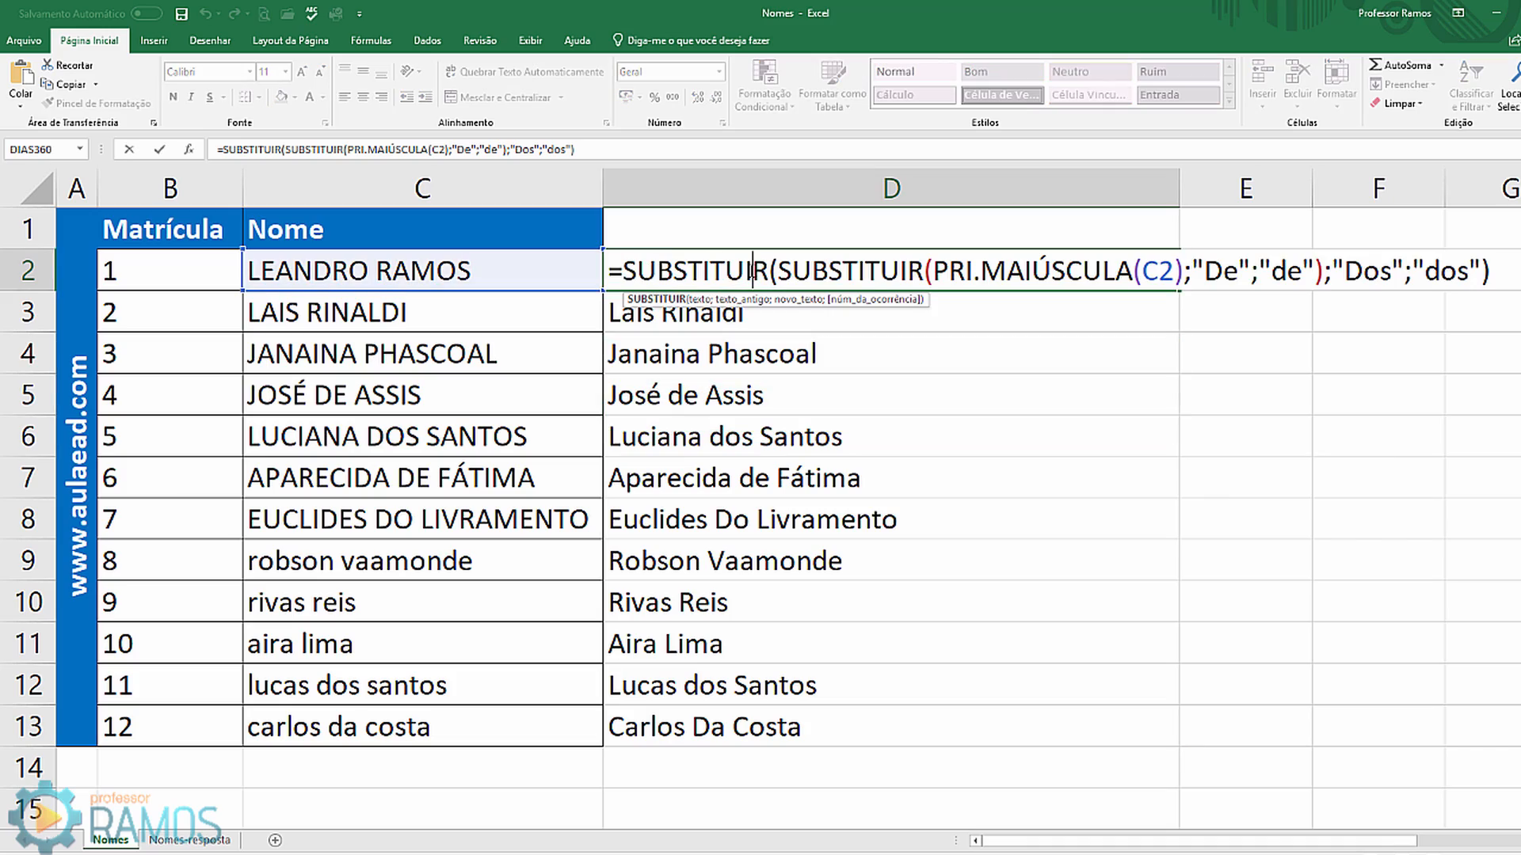
{"action": "left_click", "coordinate": [623, 271]}
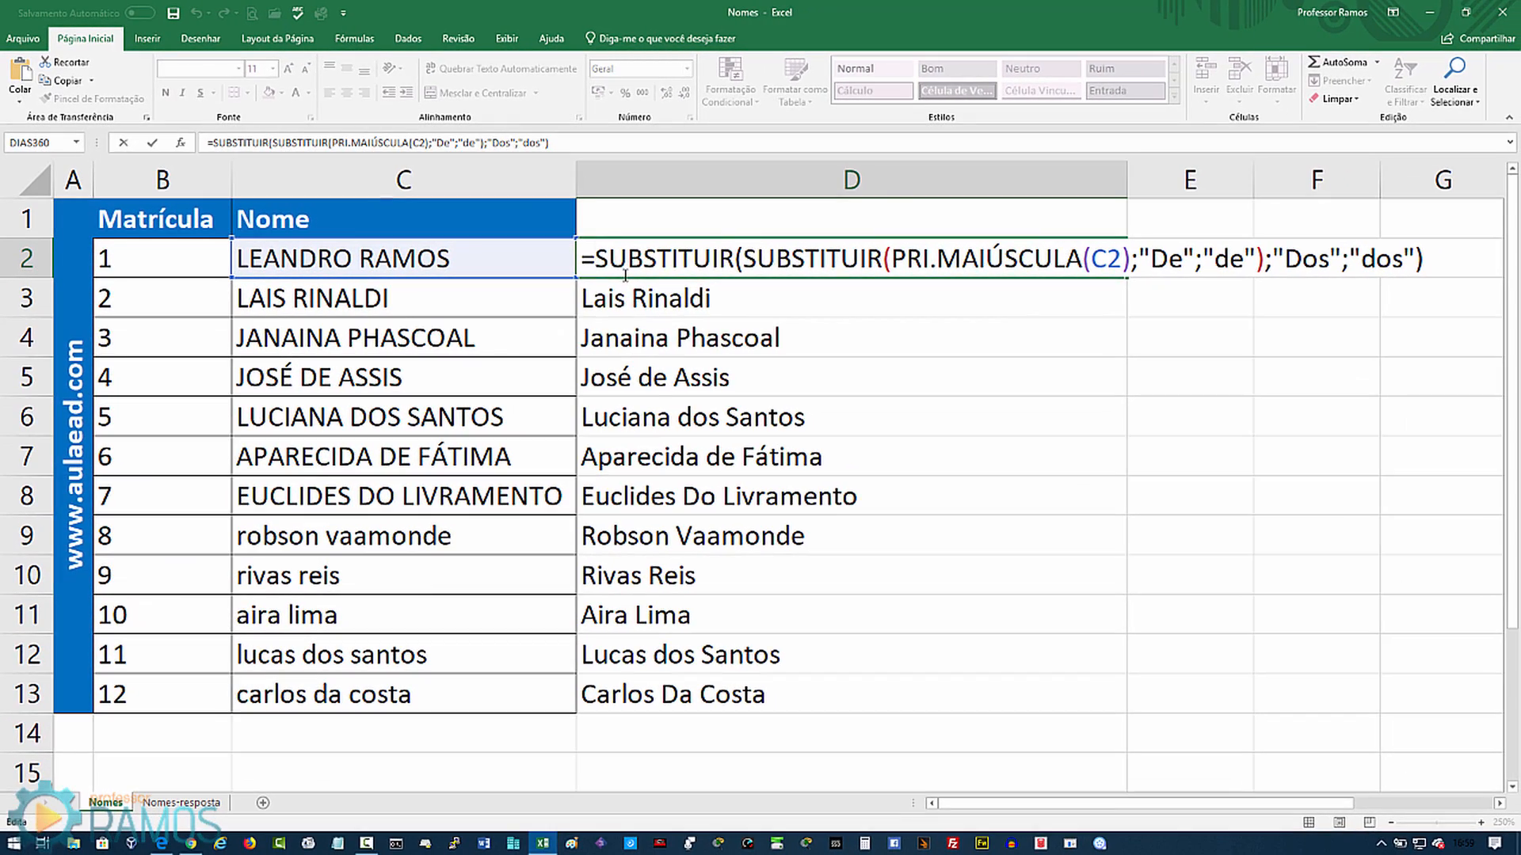
{"action": "type", "text": "sub"}
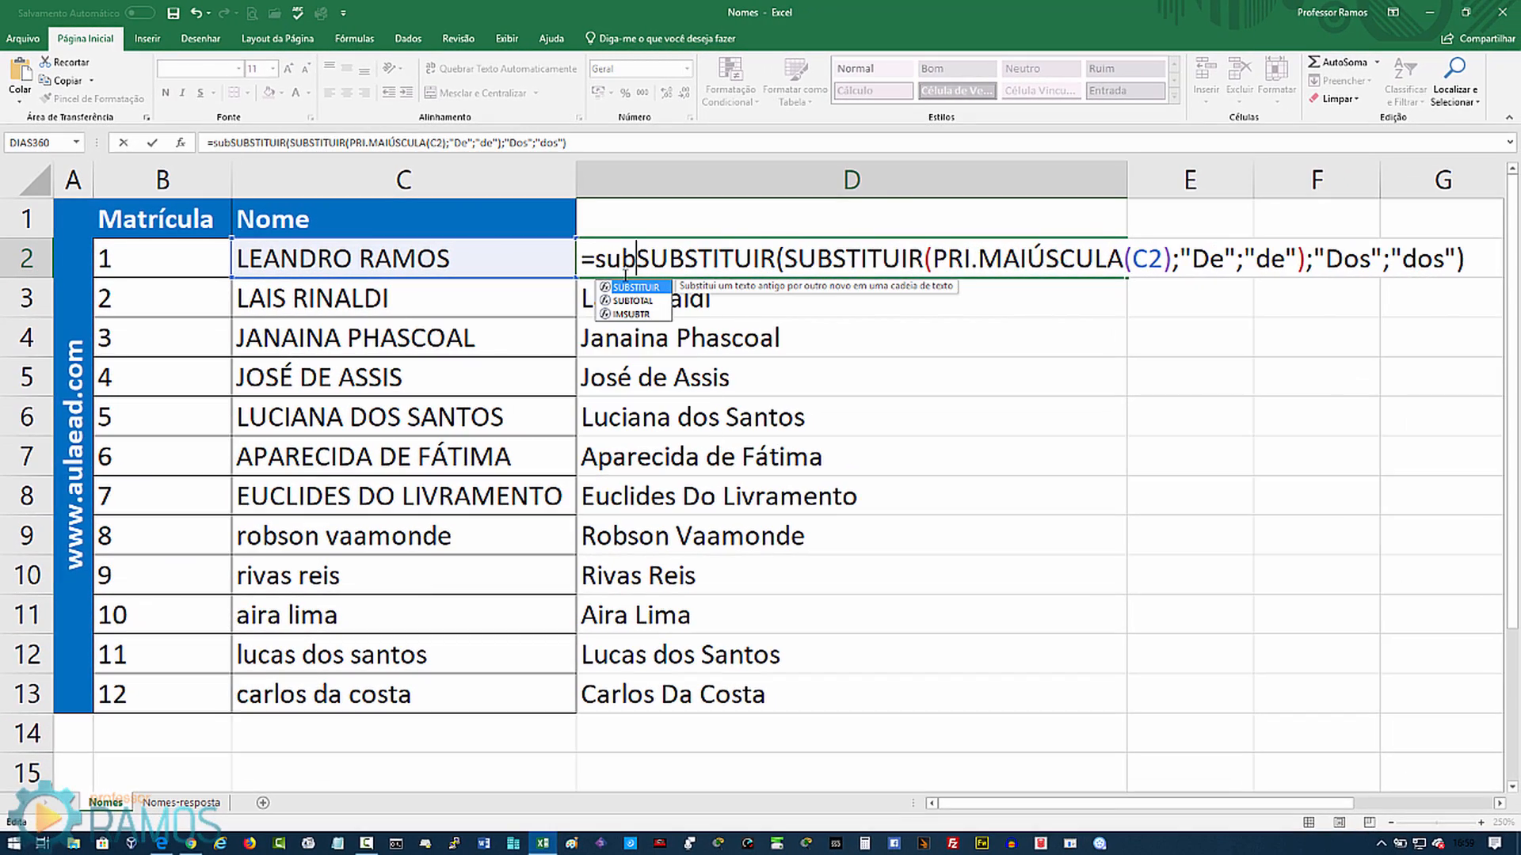
{"action": "key", "text": "Tab"}
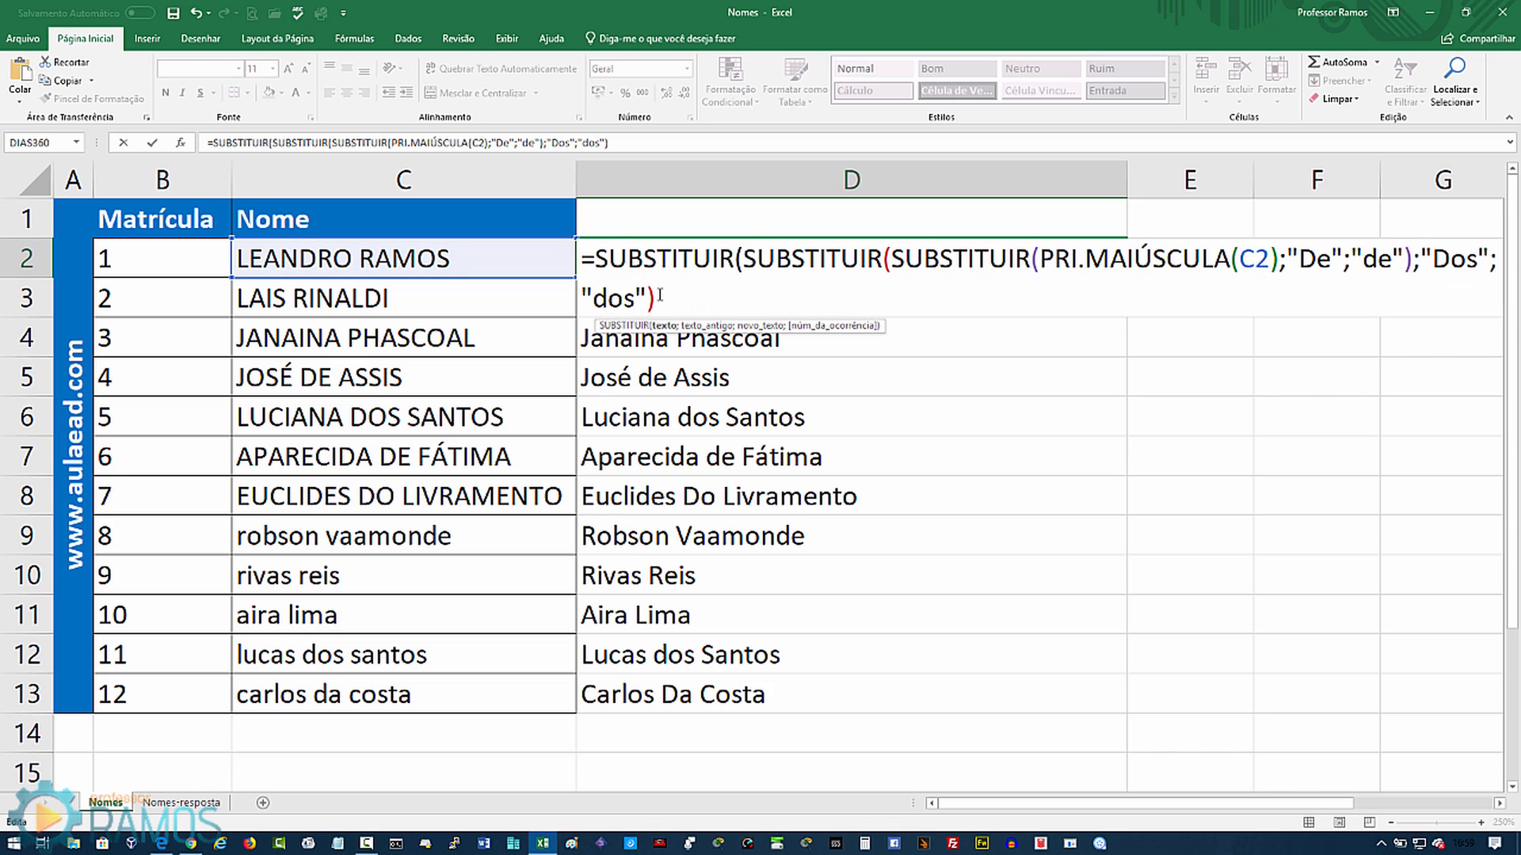
{"action": "type", "text": ";\""}
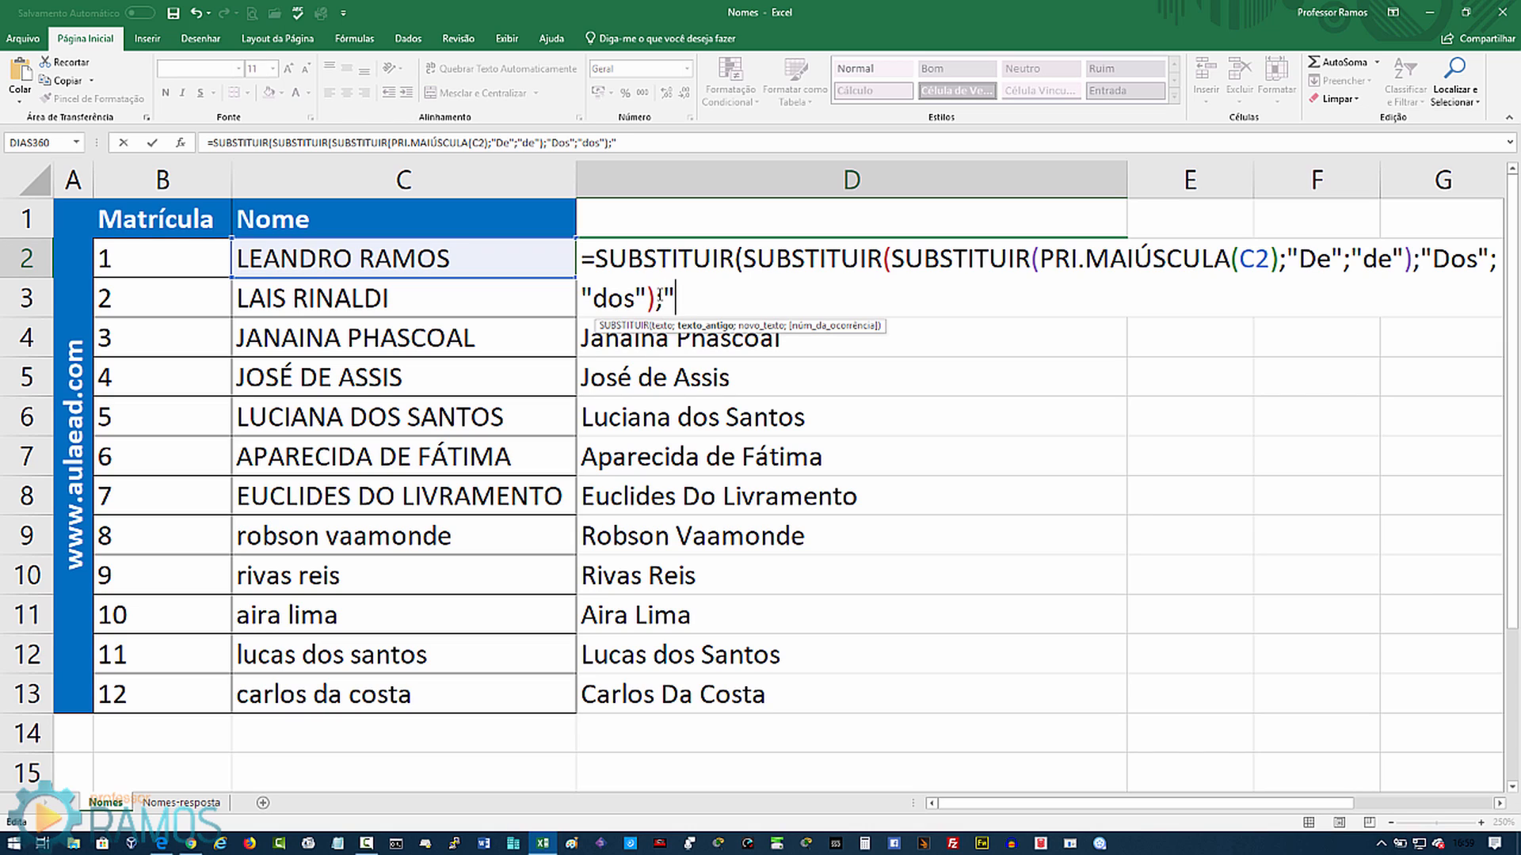
{"action": "type", "text": "Da\";"}
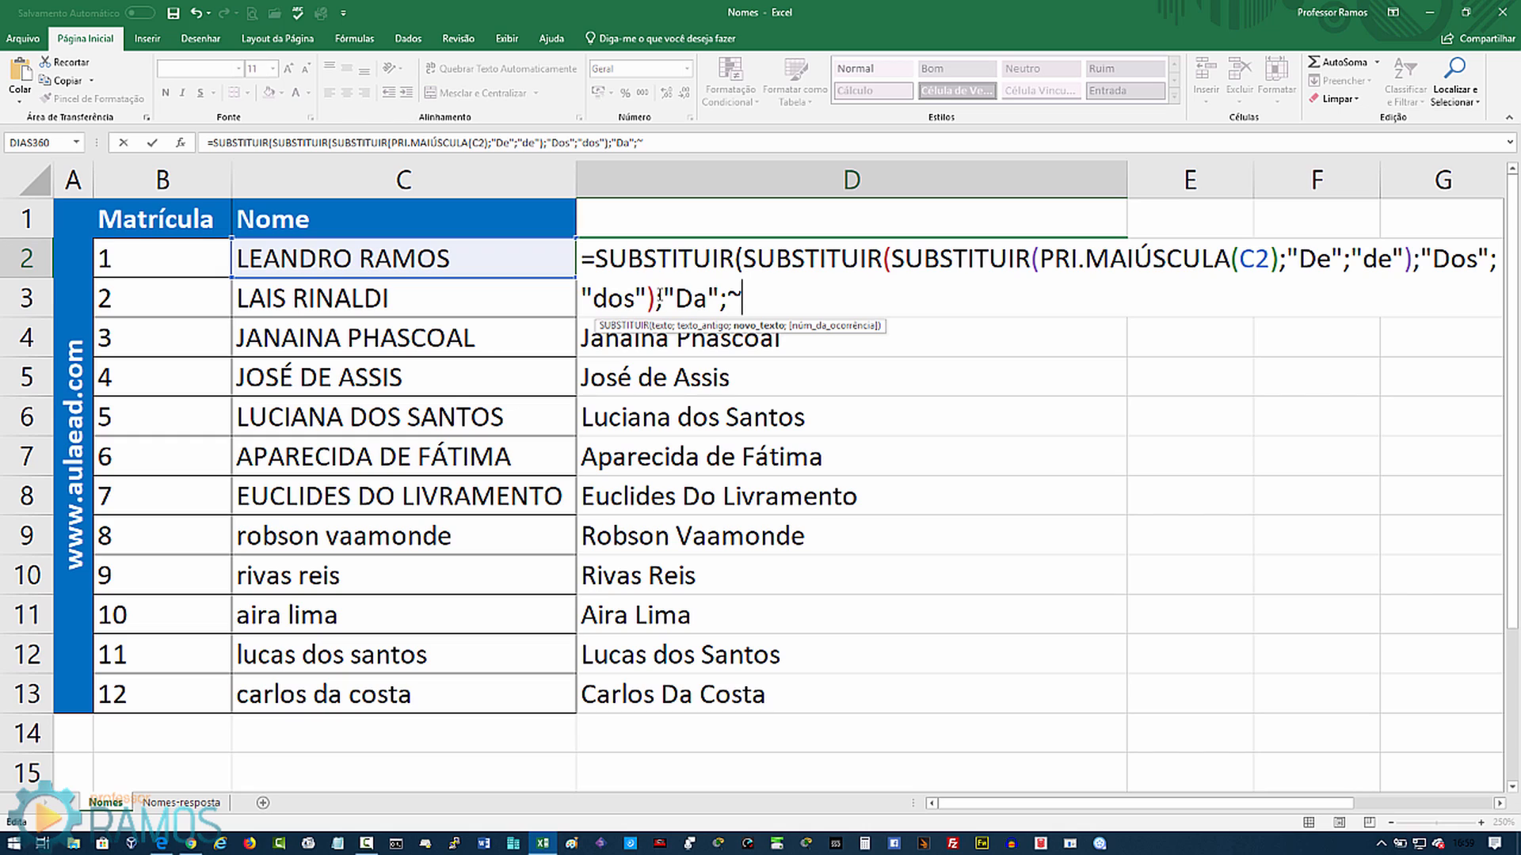
{"action": "type", "text": "\"da\")"}
{"action": "key", "text": "Return"}
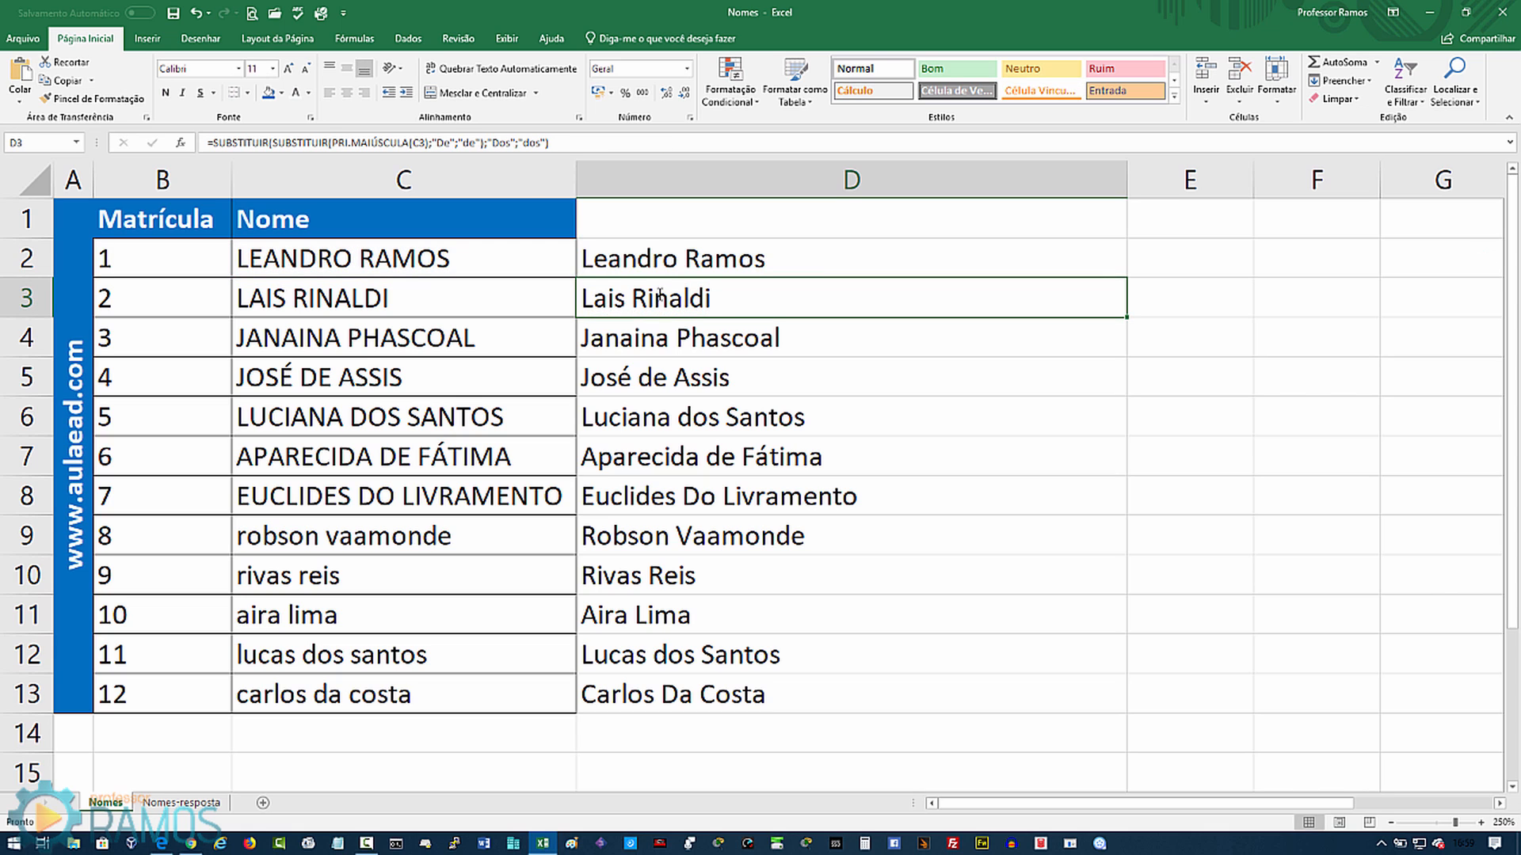
{"action": "left_click", "coordinate": [815, 251]}
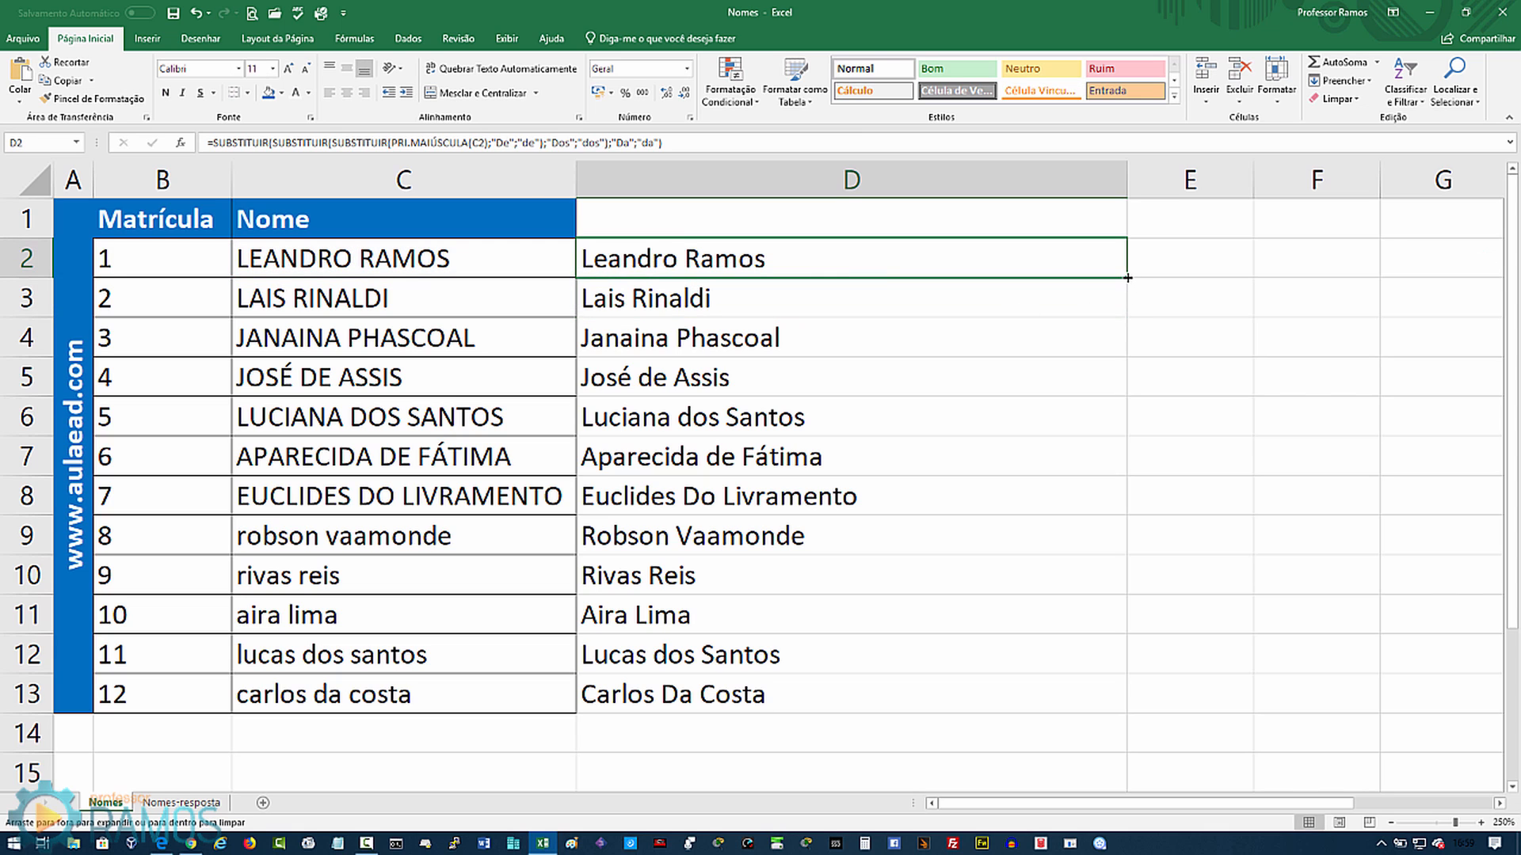
{"action": "left_click_drag", "start_coordinate": [1133, 282], "coordinate": [1089, 699]}
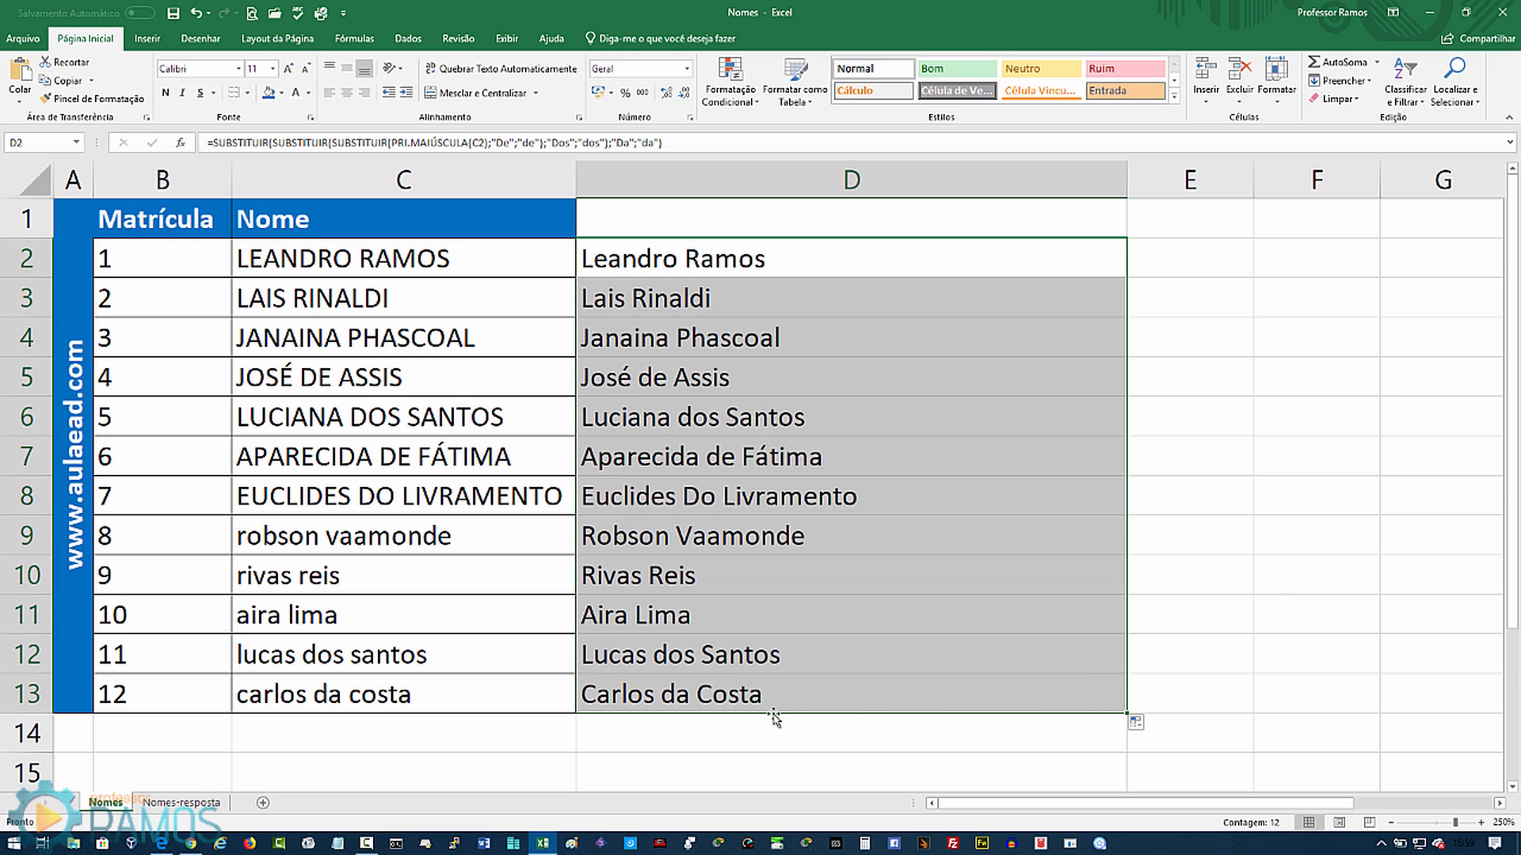
{"action": "left_click", "coordinate": [698, 698]}
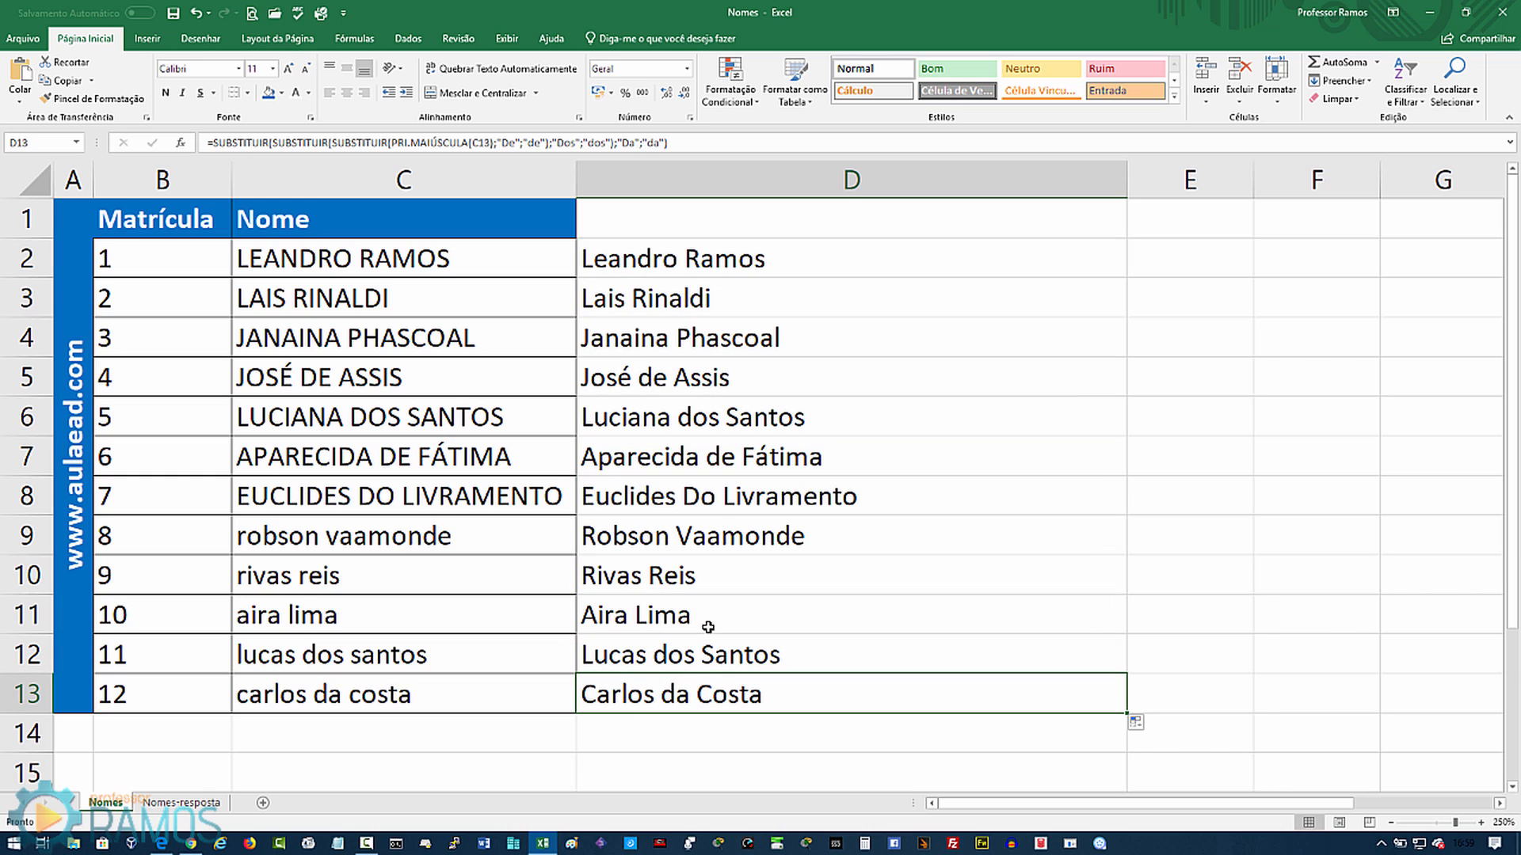
Step: Wrap D2's formula in a fourth SUBSTITUIR replacing "Do" with "do"
{"action": "left_click", "coordinate": [687, 495]}
{"action": "double_click", "coordinate": [645, 263]}
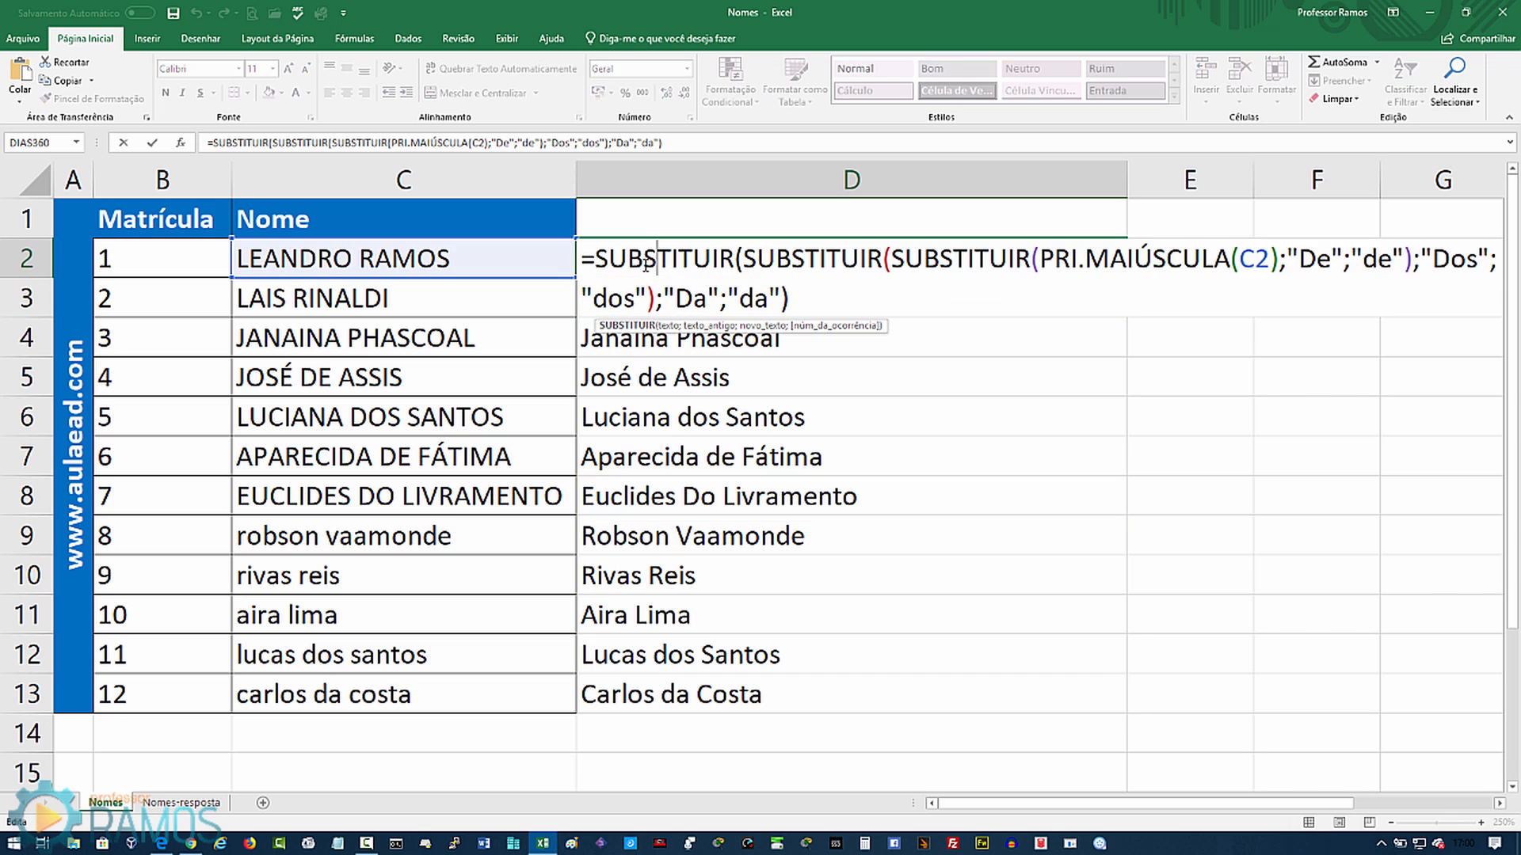
{"action": "left_click", "coordinate": [597, 257]}
{"action": "type", "text": "sub"}
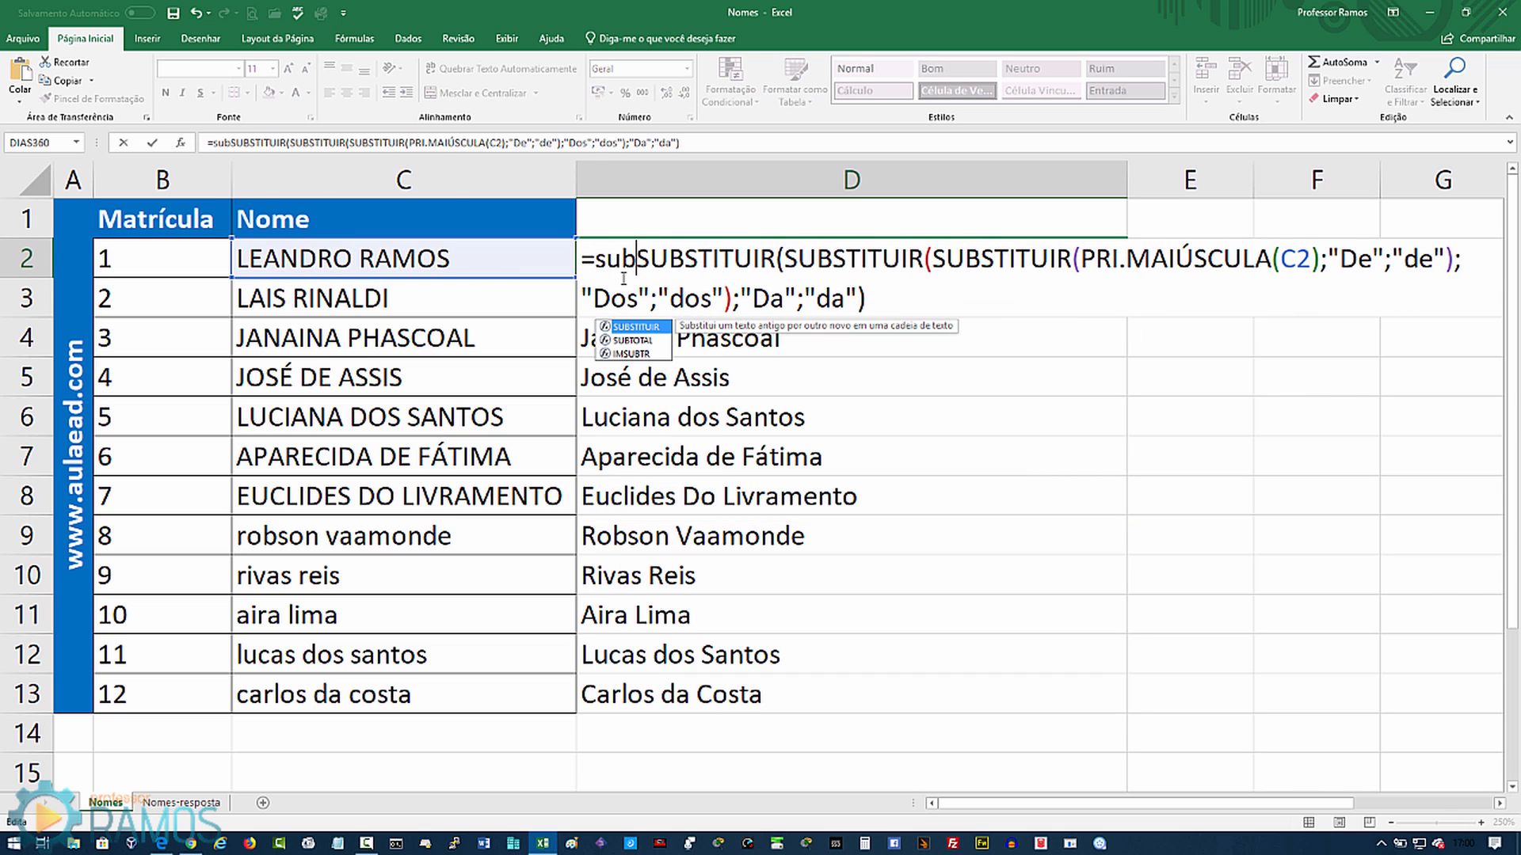
{"action": "double_click", "coordinate": [633, 327]}
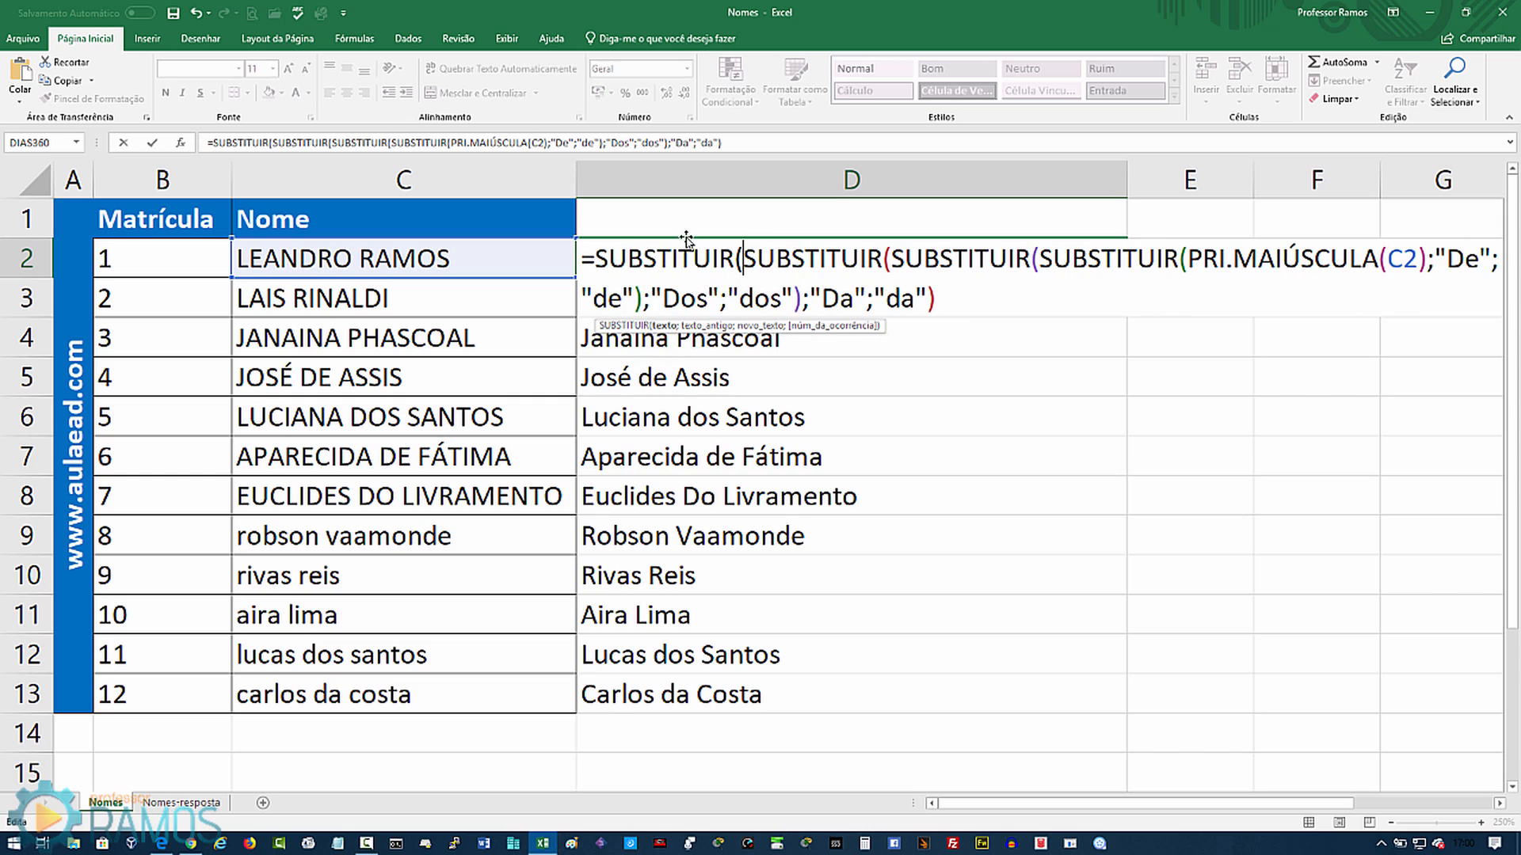
{"action": "left_click", "coordinate": [937, 298]}
{"action": "type", "text": ";"}
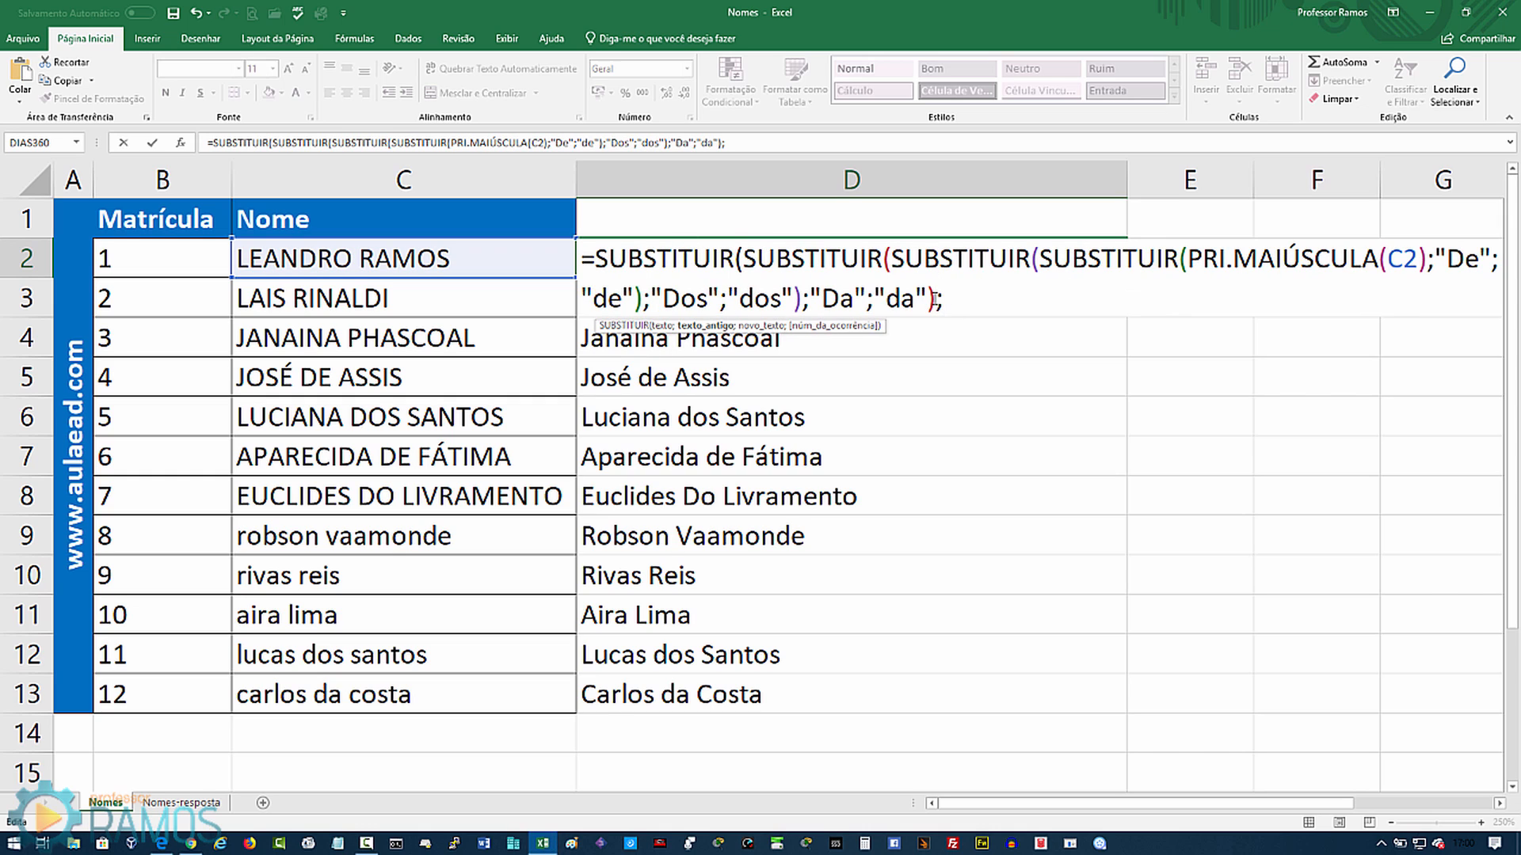
{"action": "type", "text": "\"Do\""}
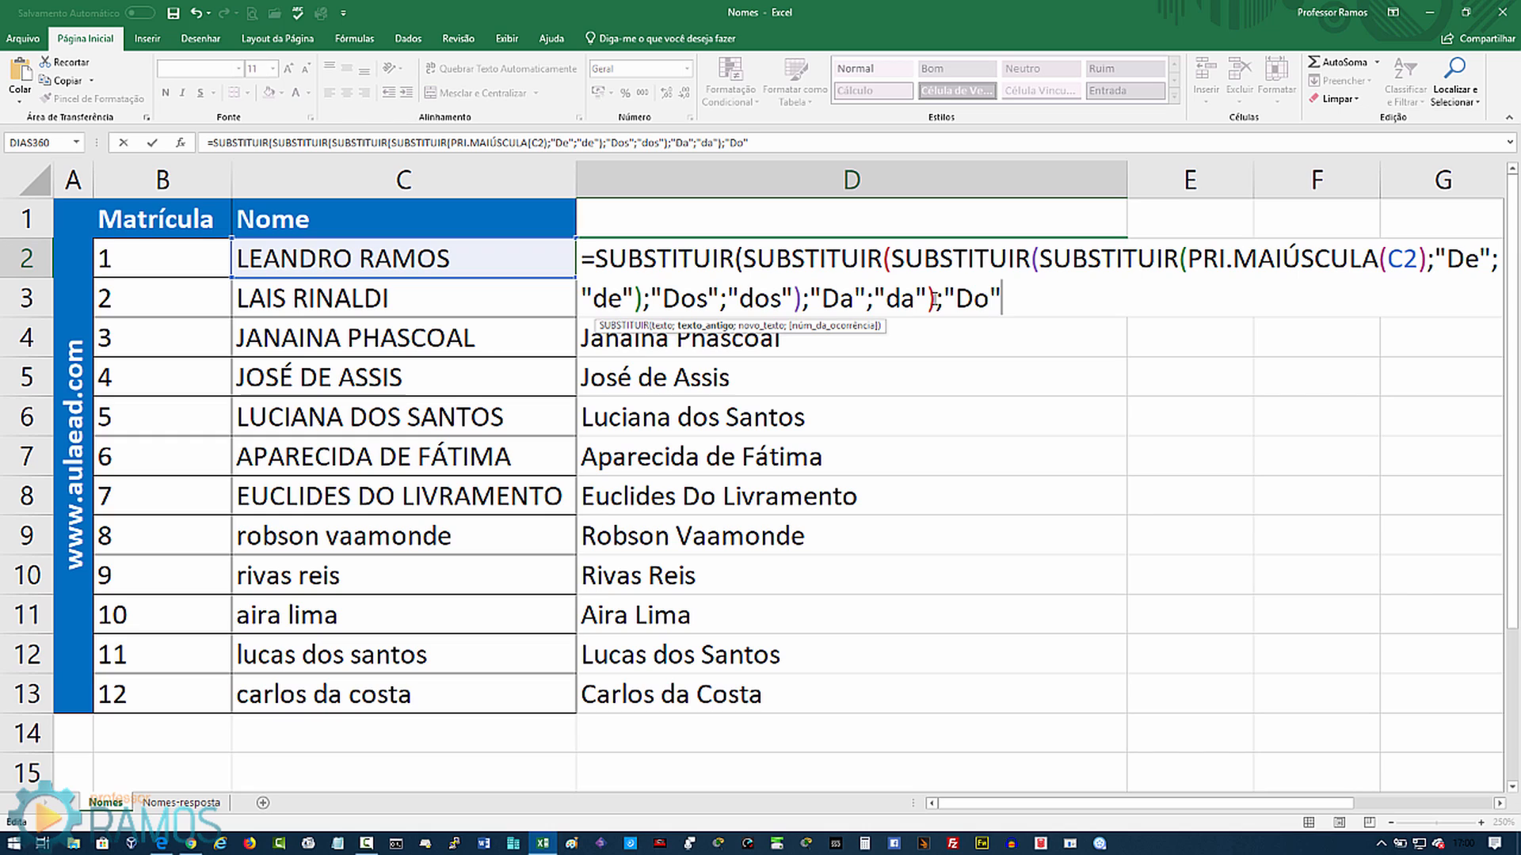
{"action": "type", "text": ";\"d "}
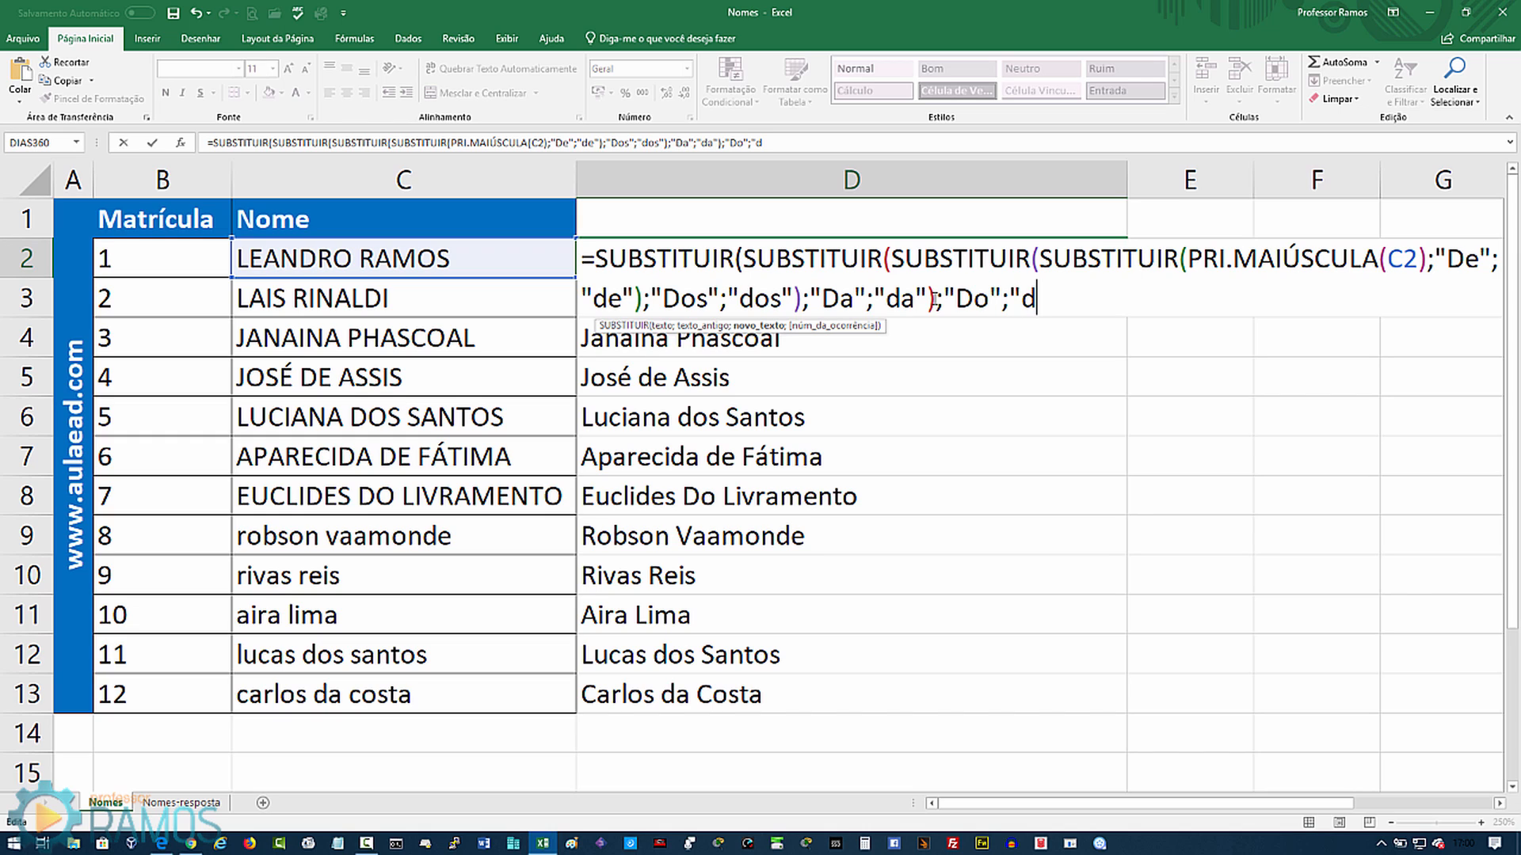
{"action": "type", "text": "\")"}
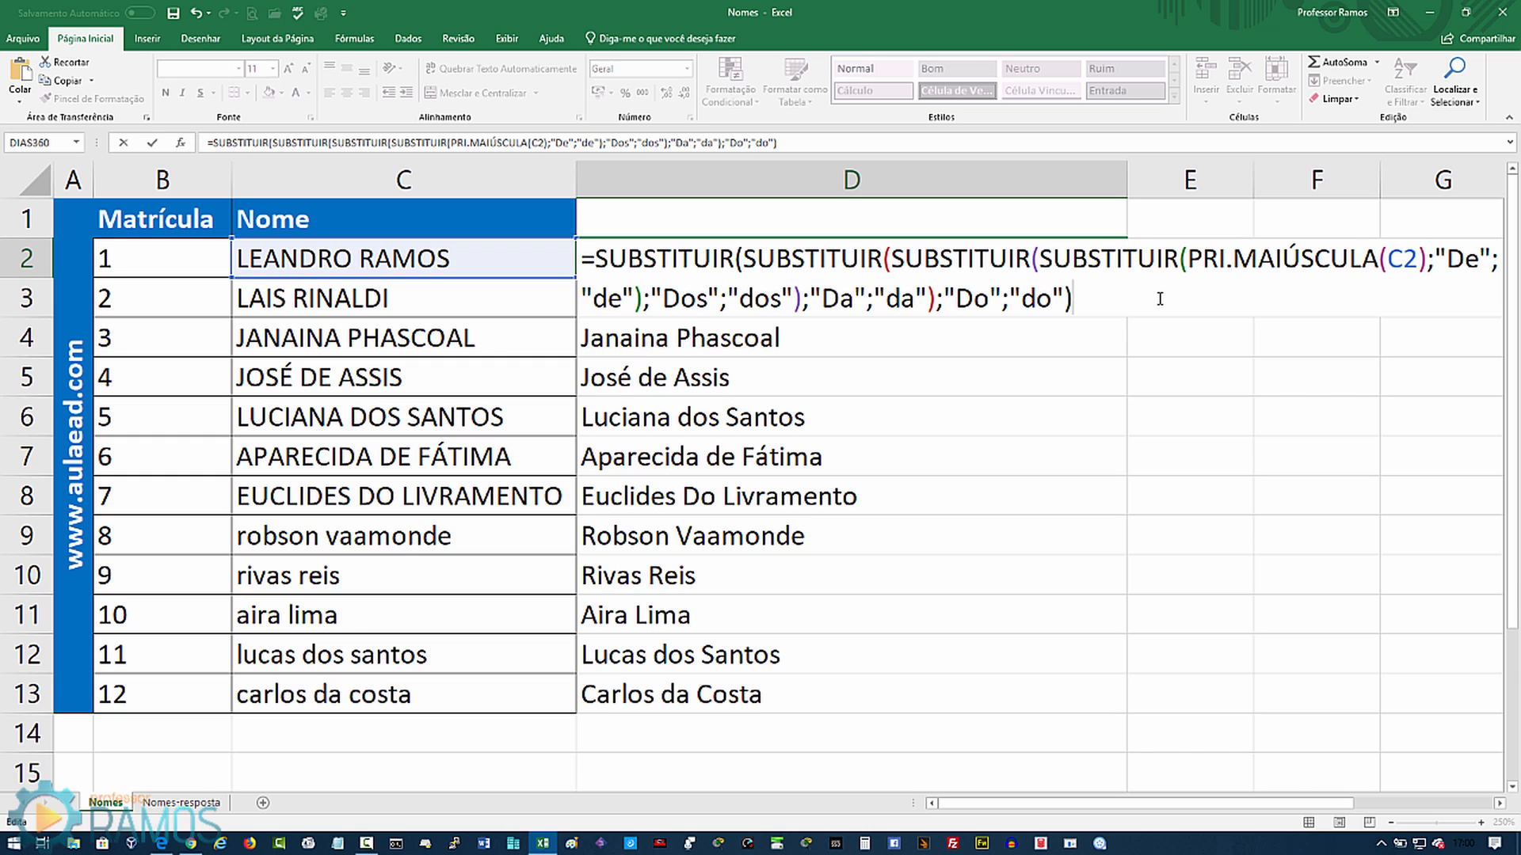
{"action": "key", "text": "Return"}
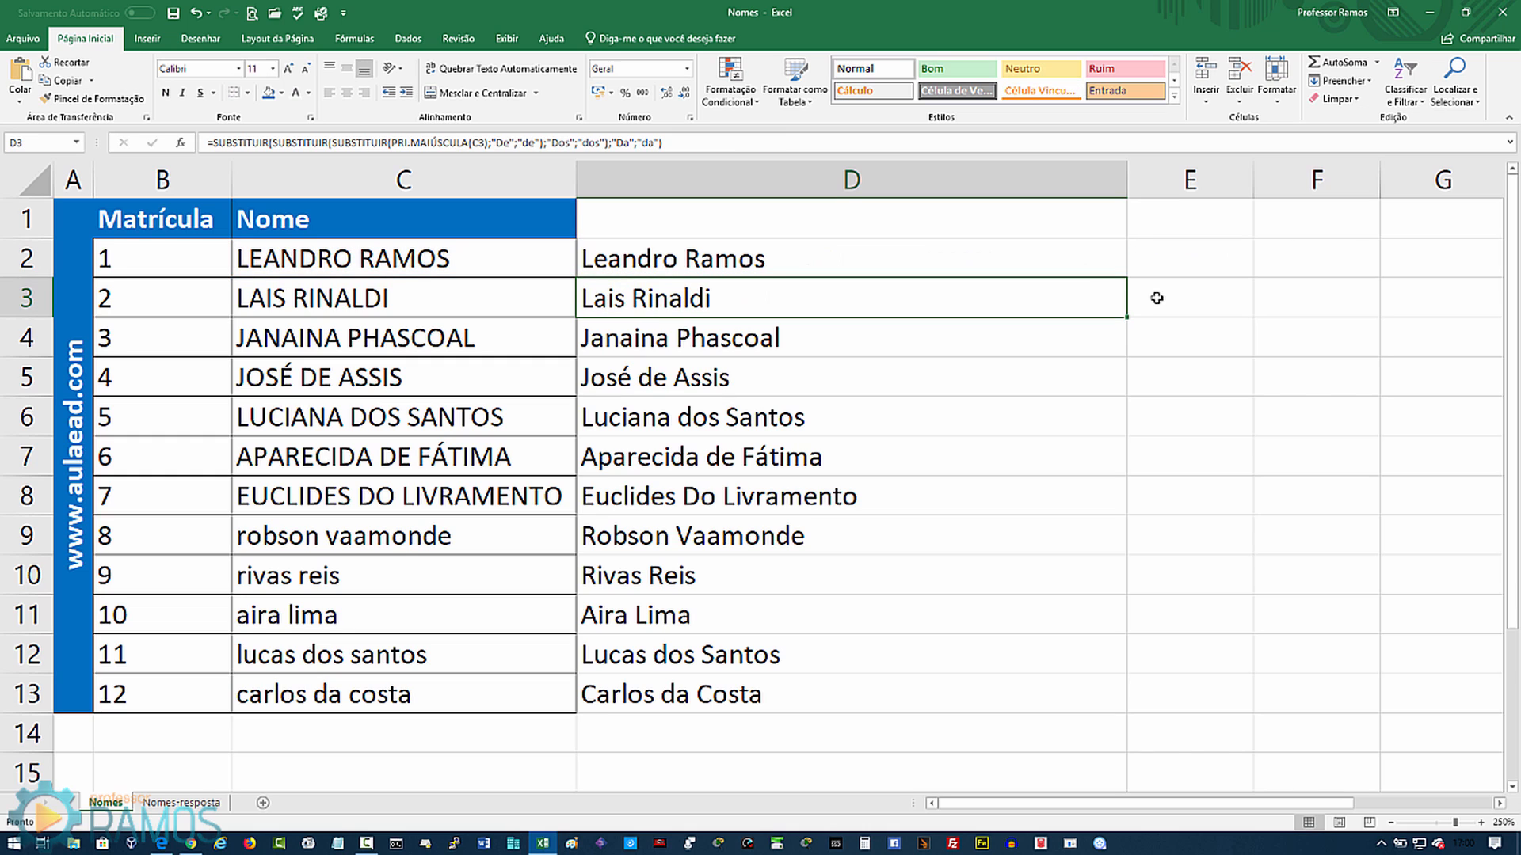
Step: Fill the four-SUBSTITUIR formula from D2 down to D13
{"action": "left_click", "coordinate": [1117, 268]}
{"action": "left_click_drag", "start_coordinate": [1126, 276], "coordinate": [1115, 728]}
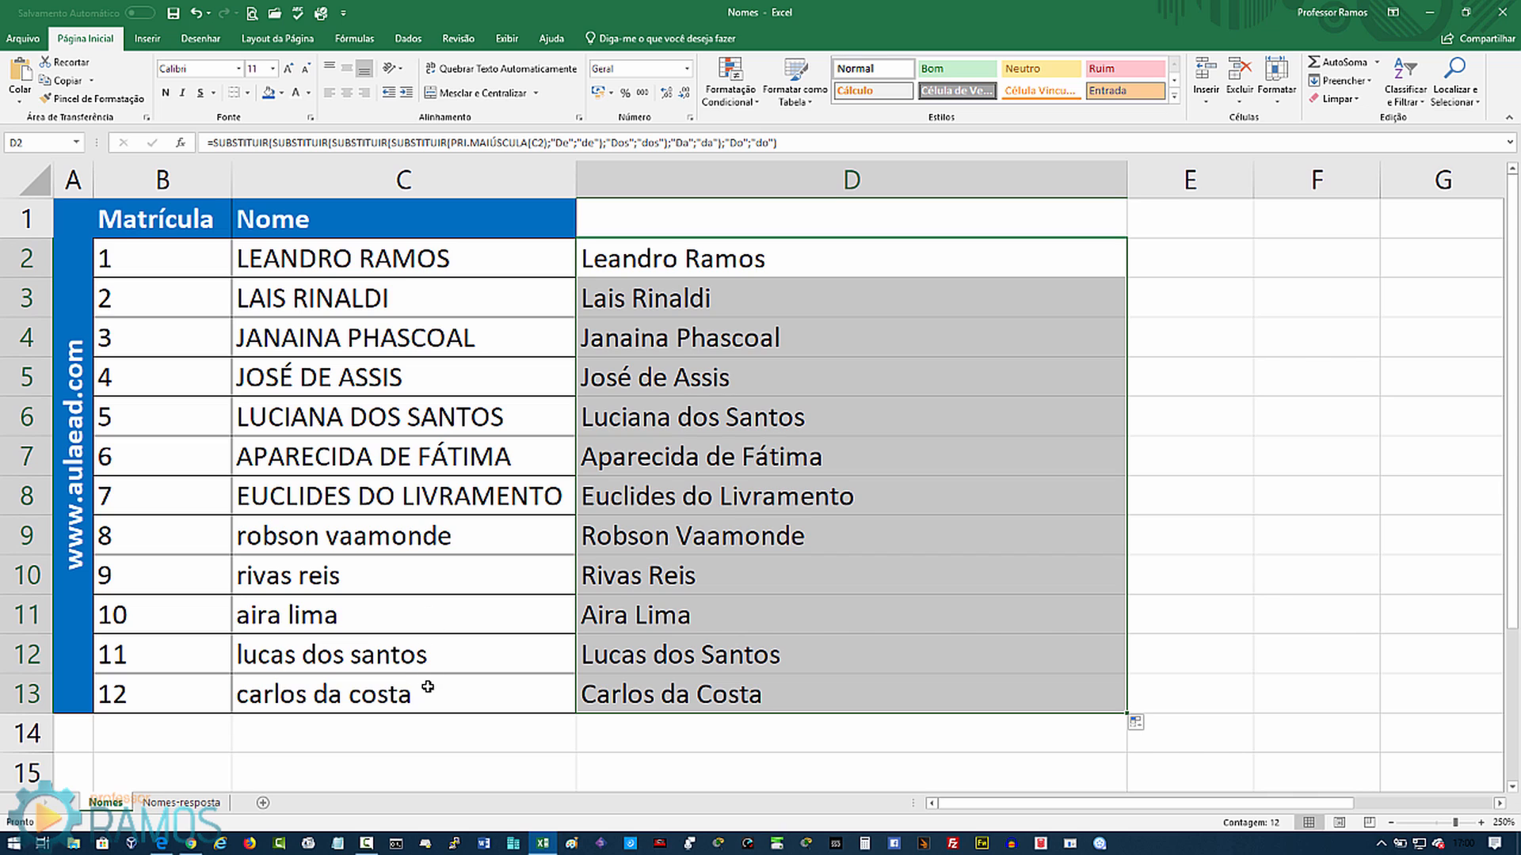
{"action": "left_click", "coordinate": [704, 262]}
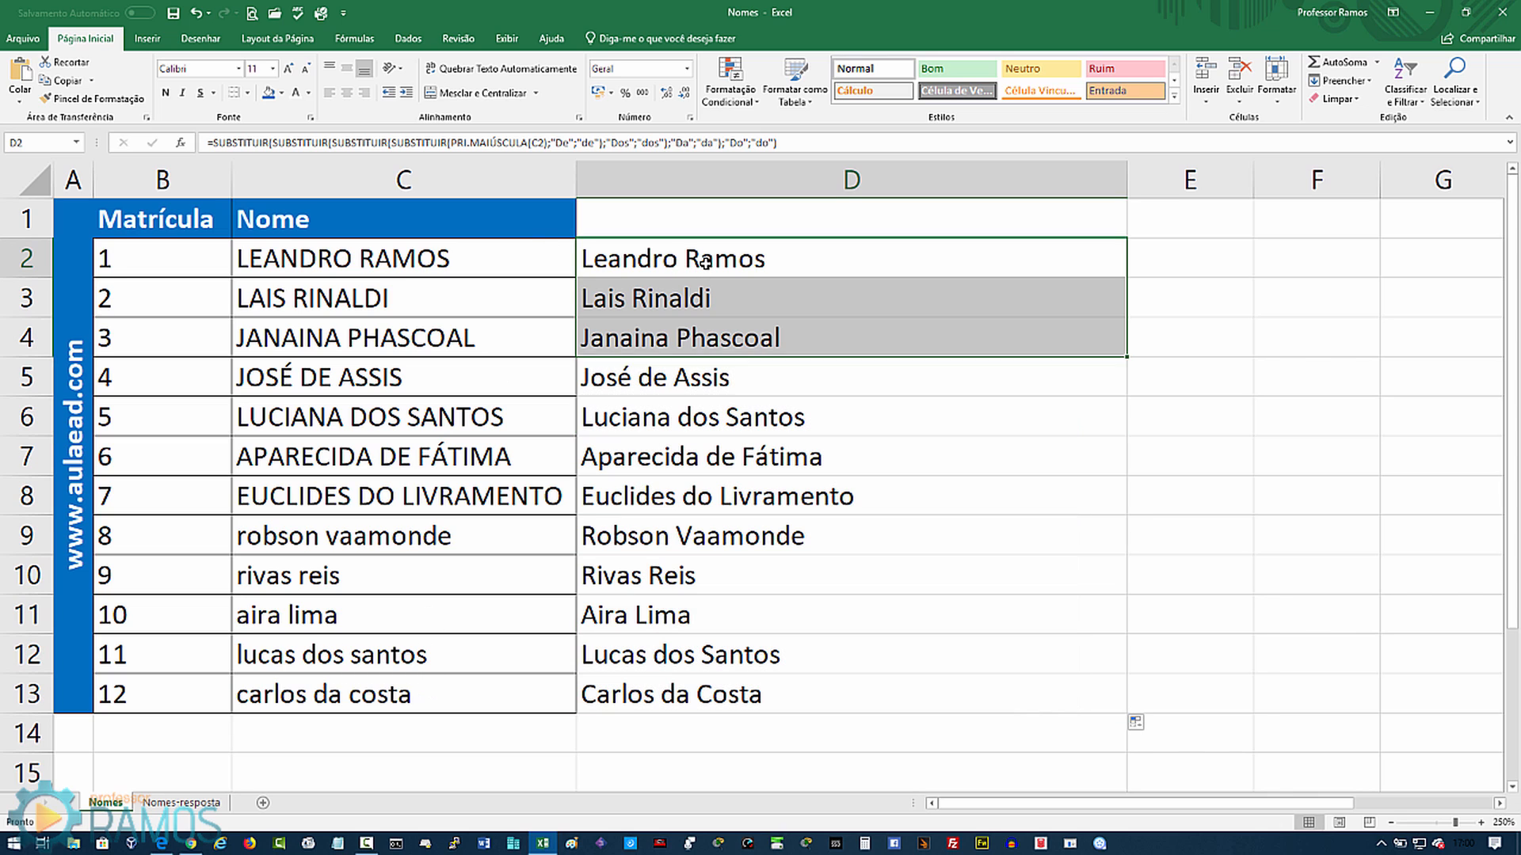
{"action": "left_click", "coordinate": [693, 306]}
{"action": "left_click", "coordinate": [716, 347]}
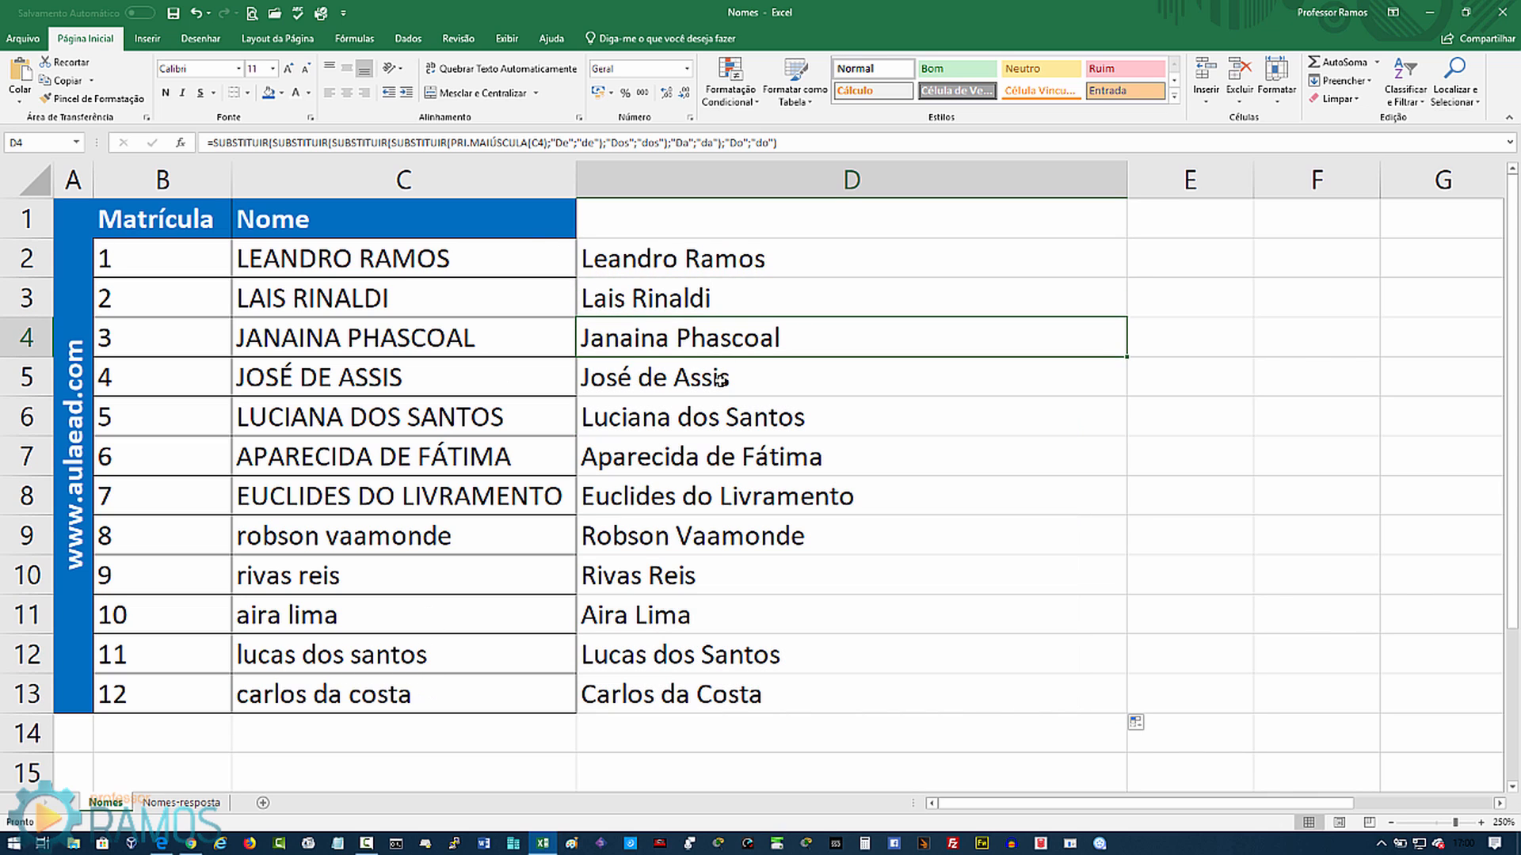
{"action": "left_click", "coordinate": [719, 380]}
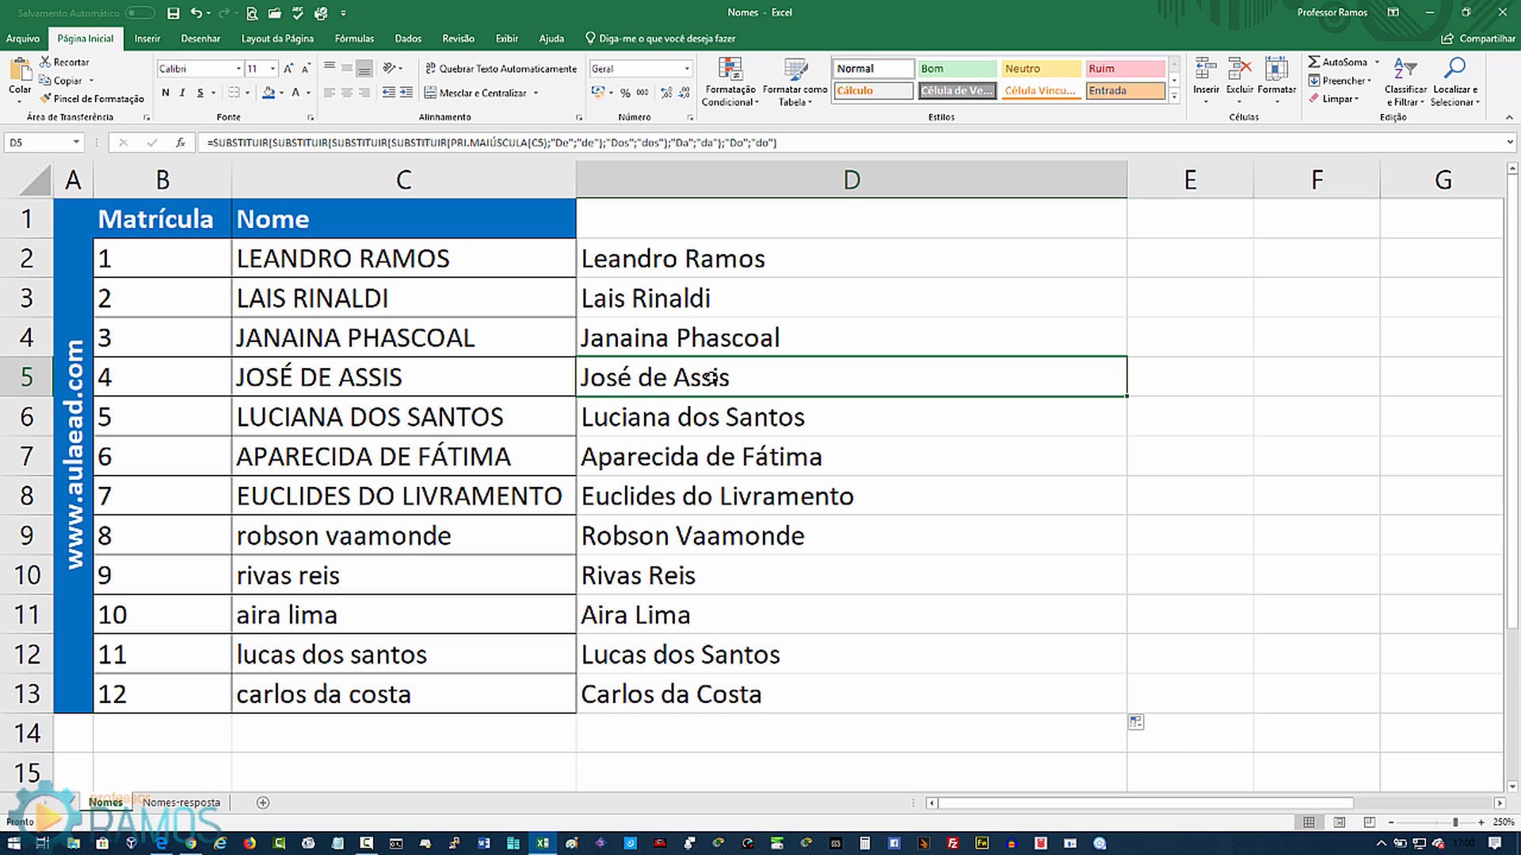
{"action": "left_click", "coordinate": [705, 422]}
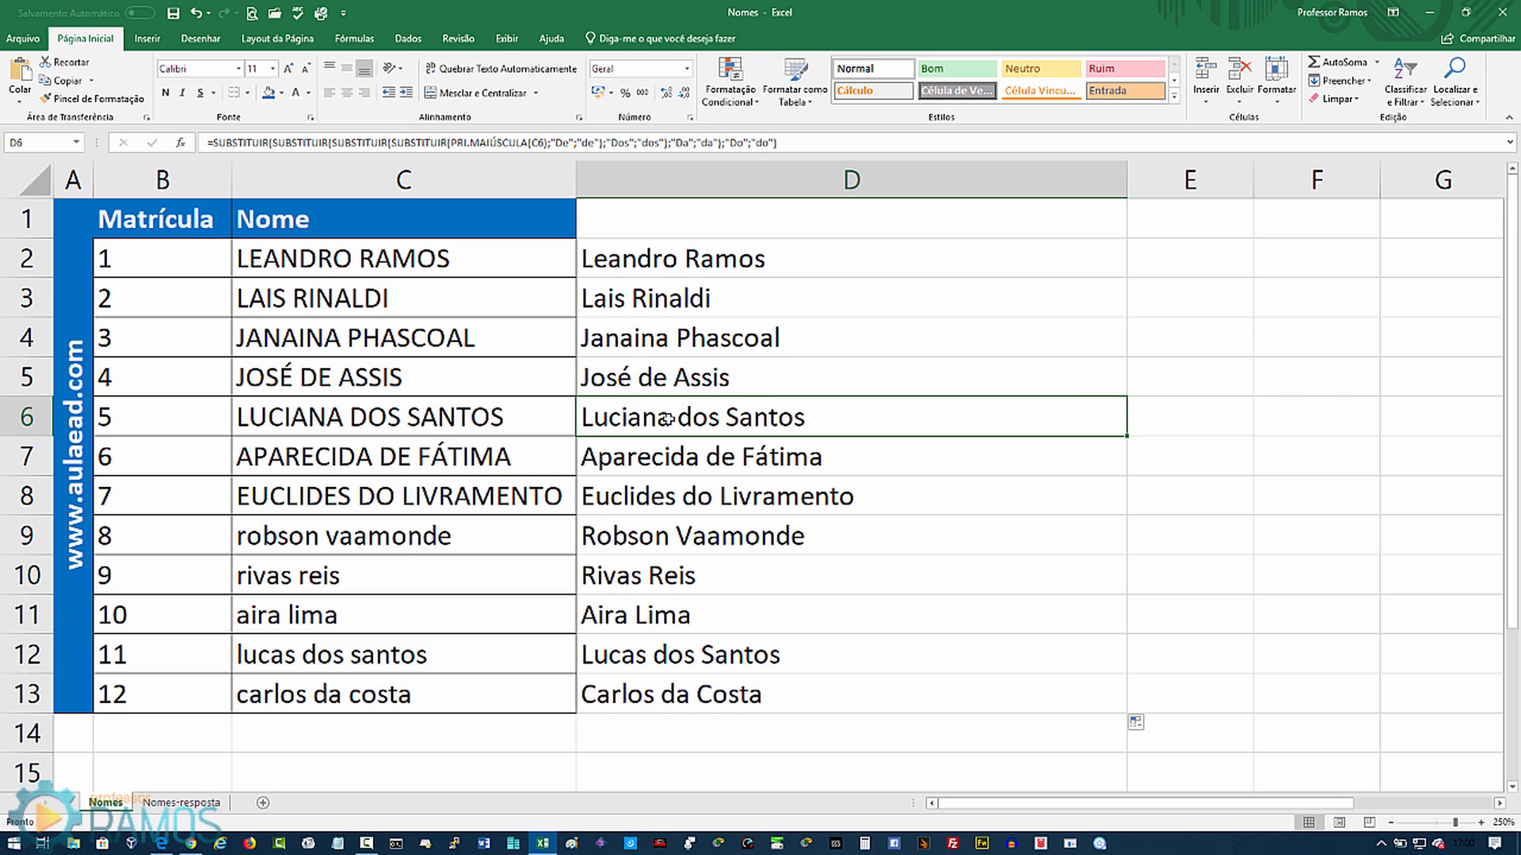
{"action": "left_click", "coordinate": [711, 445]}
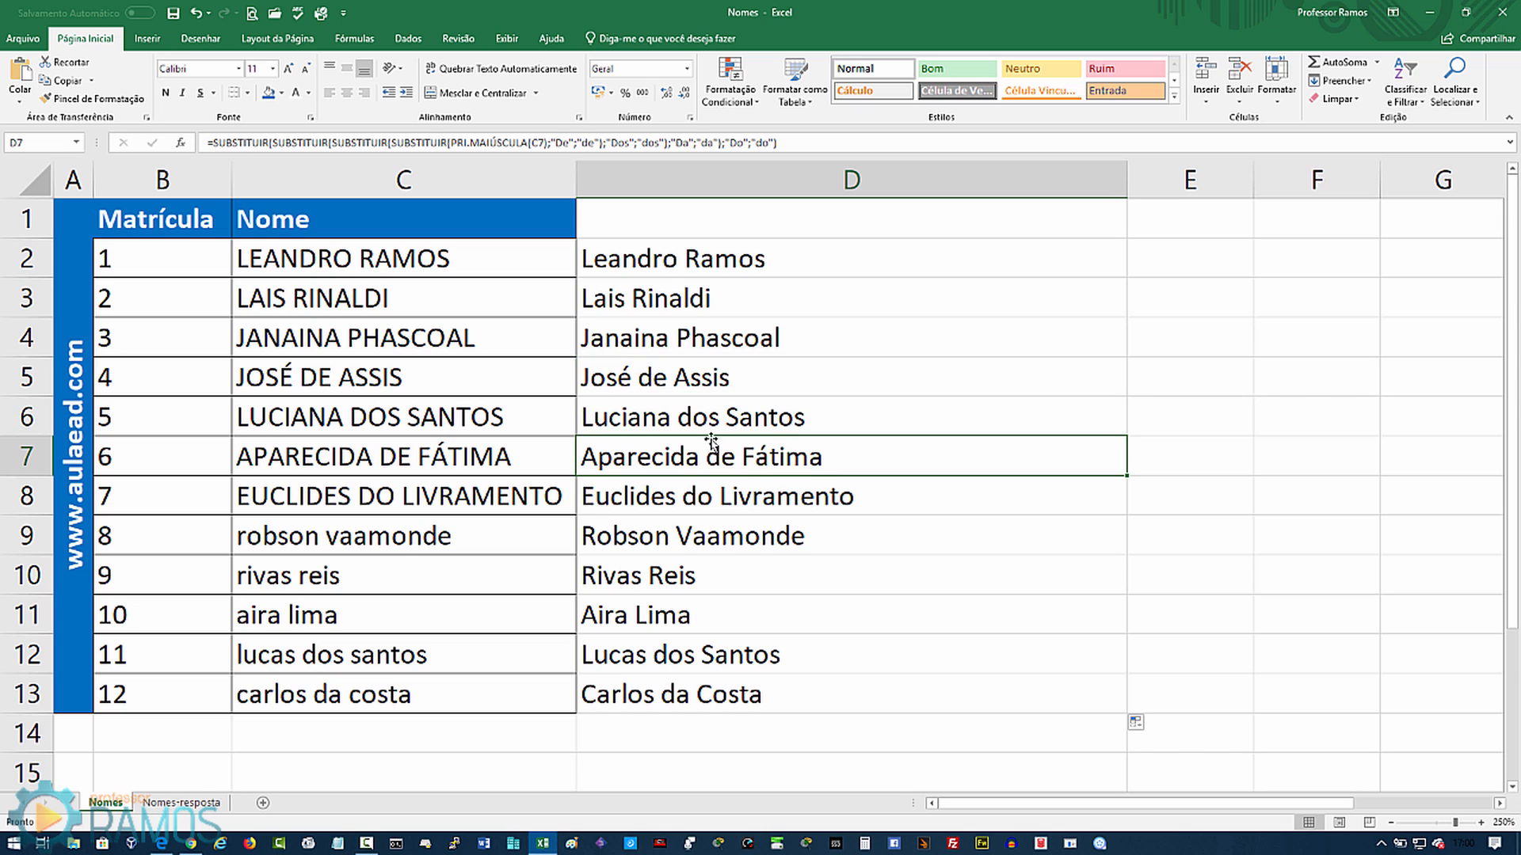
{"action": "left_click", "coordinate": [721, 496]}
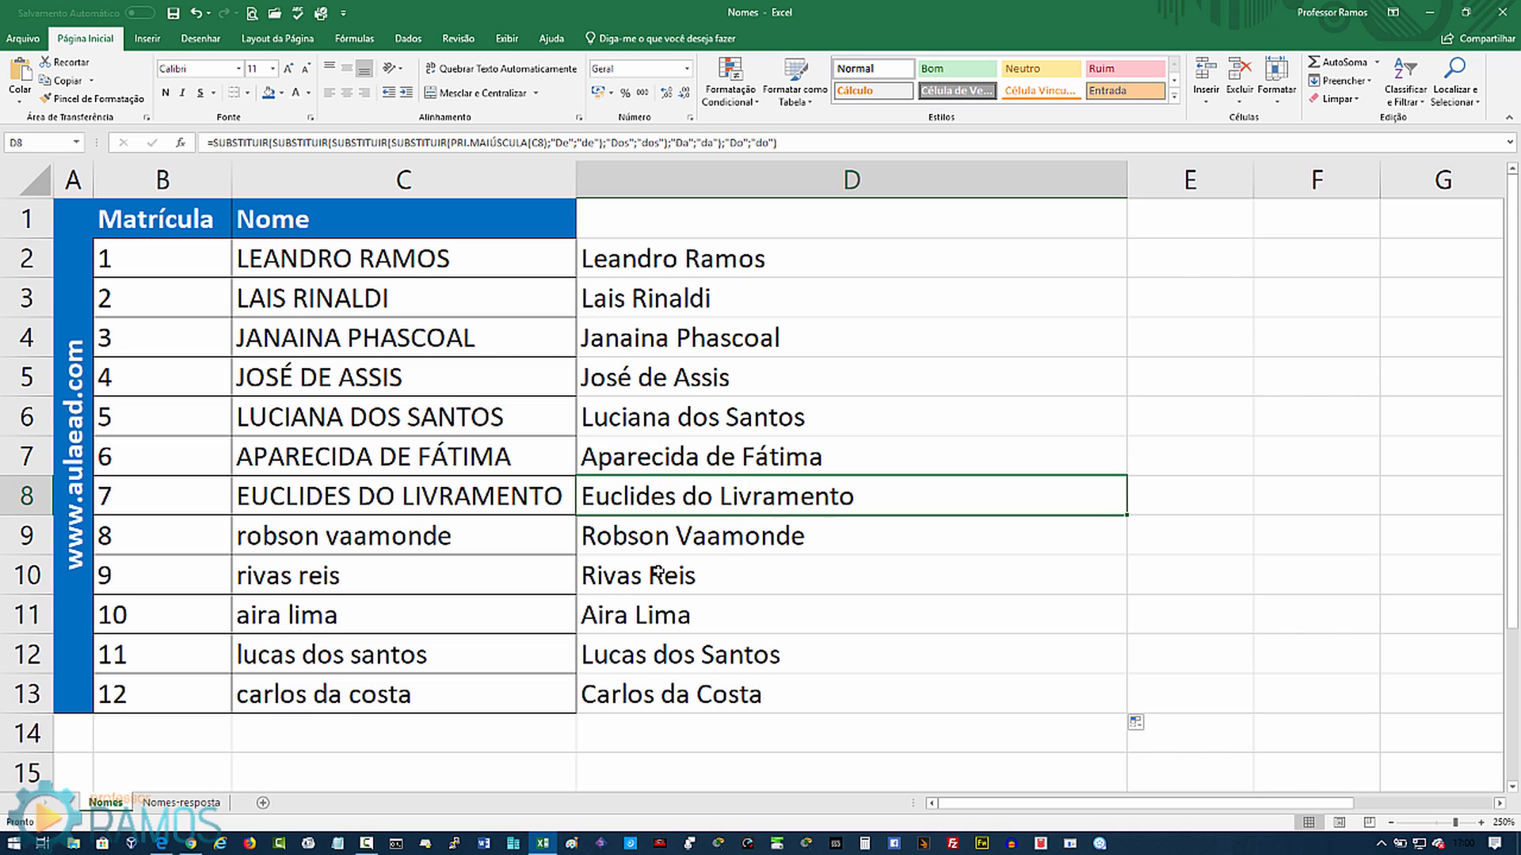
{"action": "left_click", "coordinate": [692, 657]}
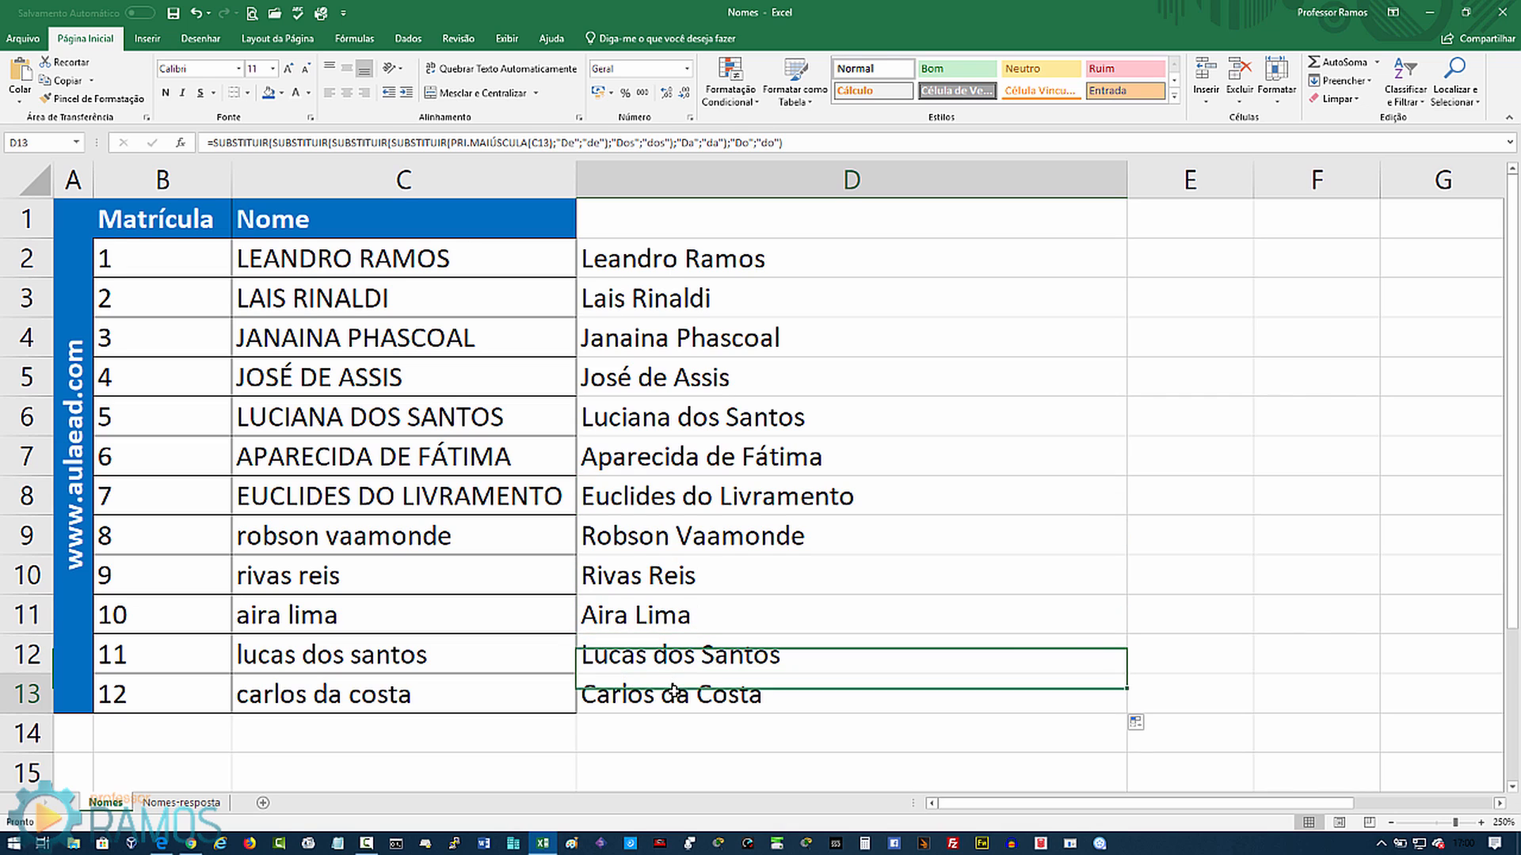
{"action": "left_click", "coordinate": [690, 685]}
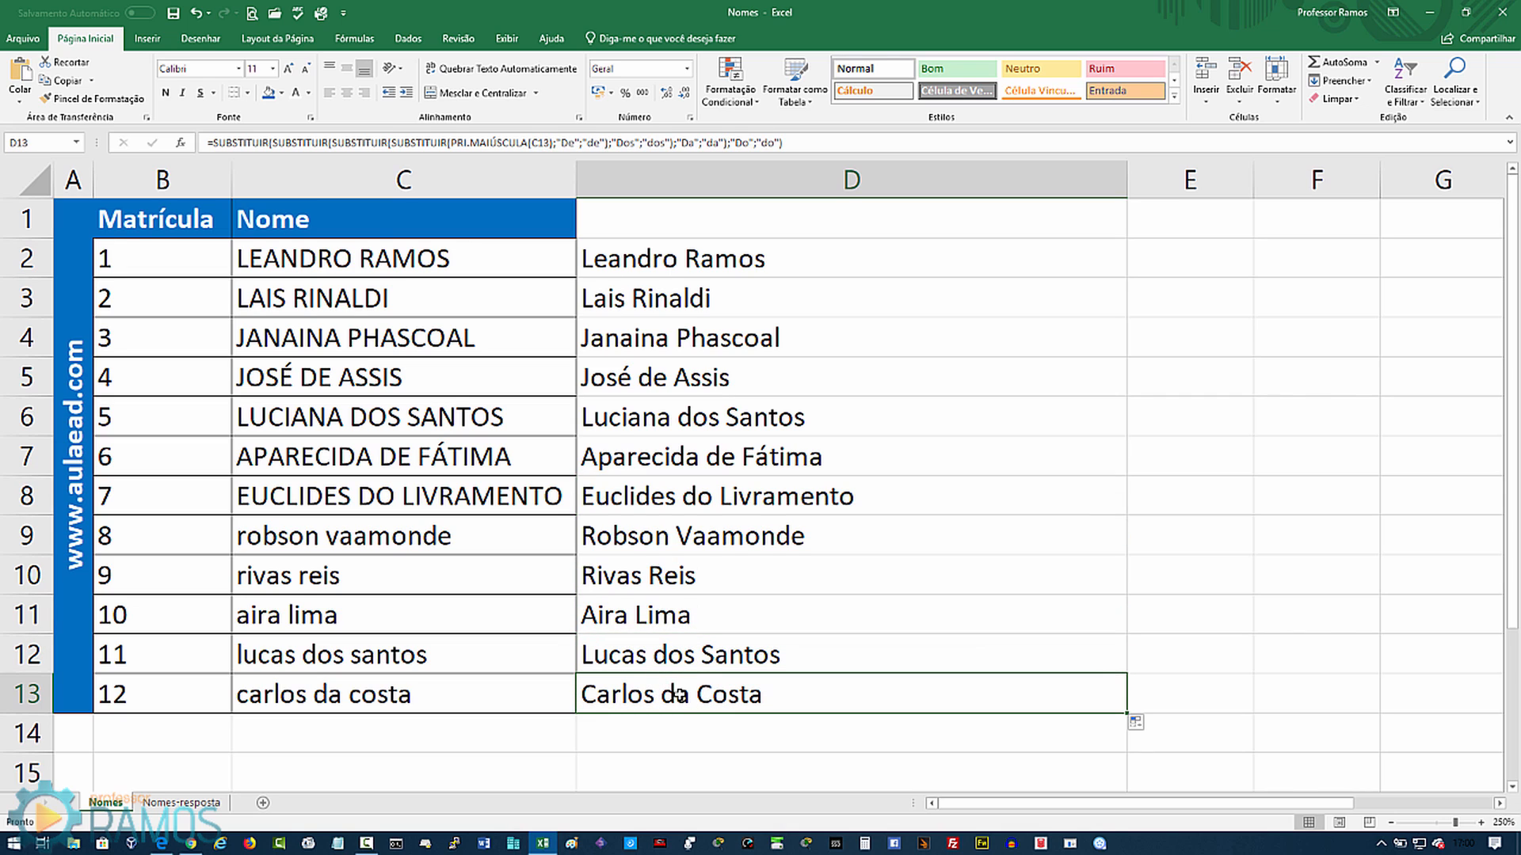
{"action": "left_click", "coordinate": [379, 225]}
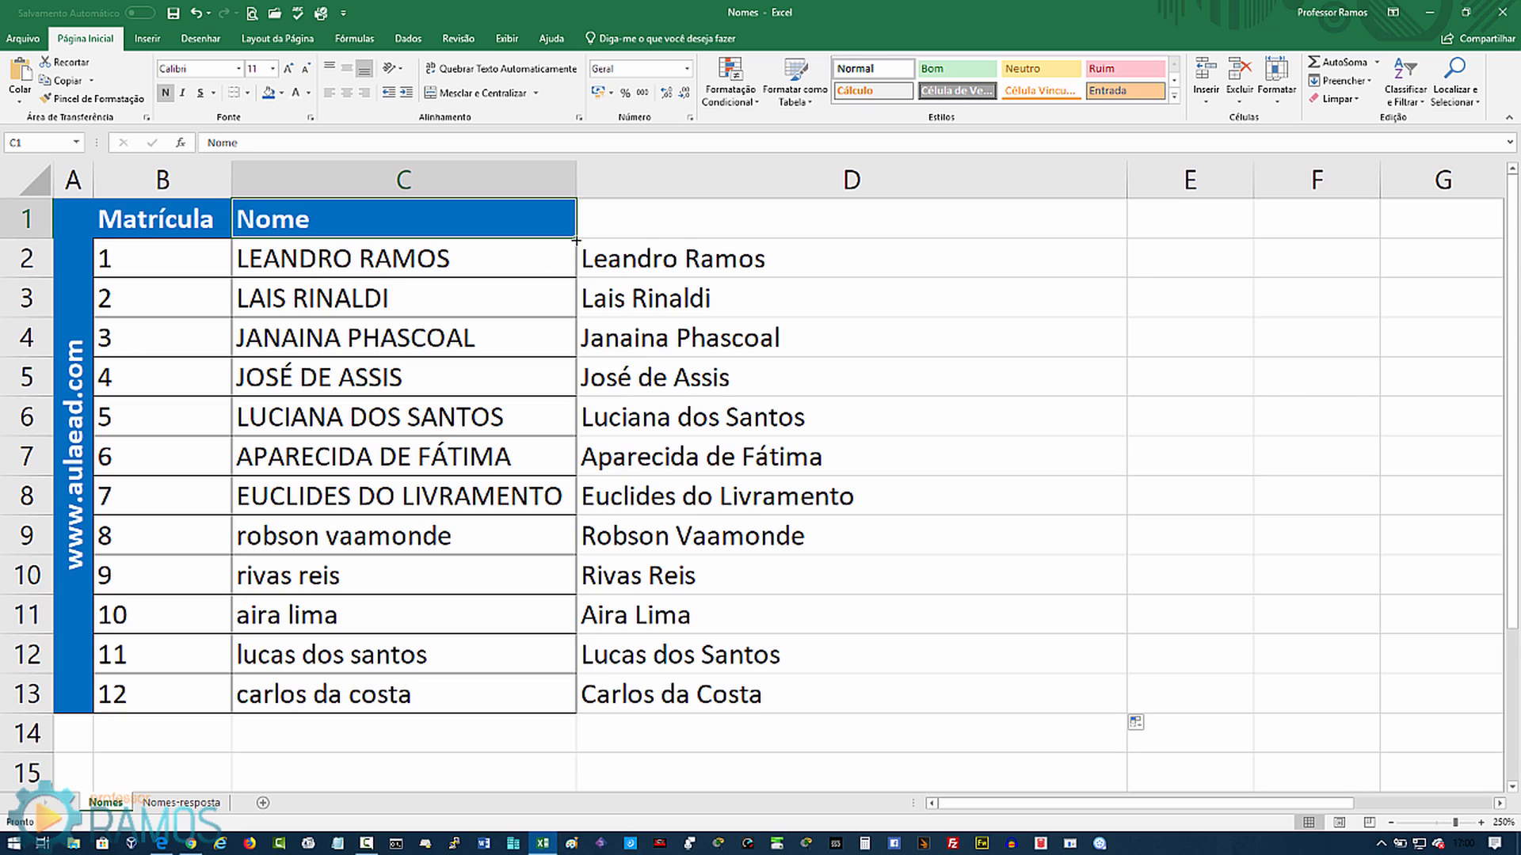
Step: Copy the Nome header into D1 and apply Todas as Bordas borders to D1:D13
{"action": "left_click_drag", "start_coordinate": [576, 240], "coordinate": [1013, 241]}
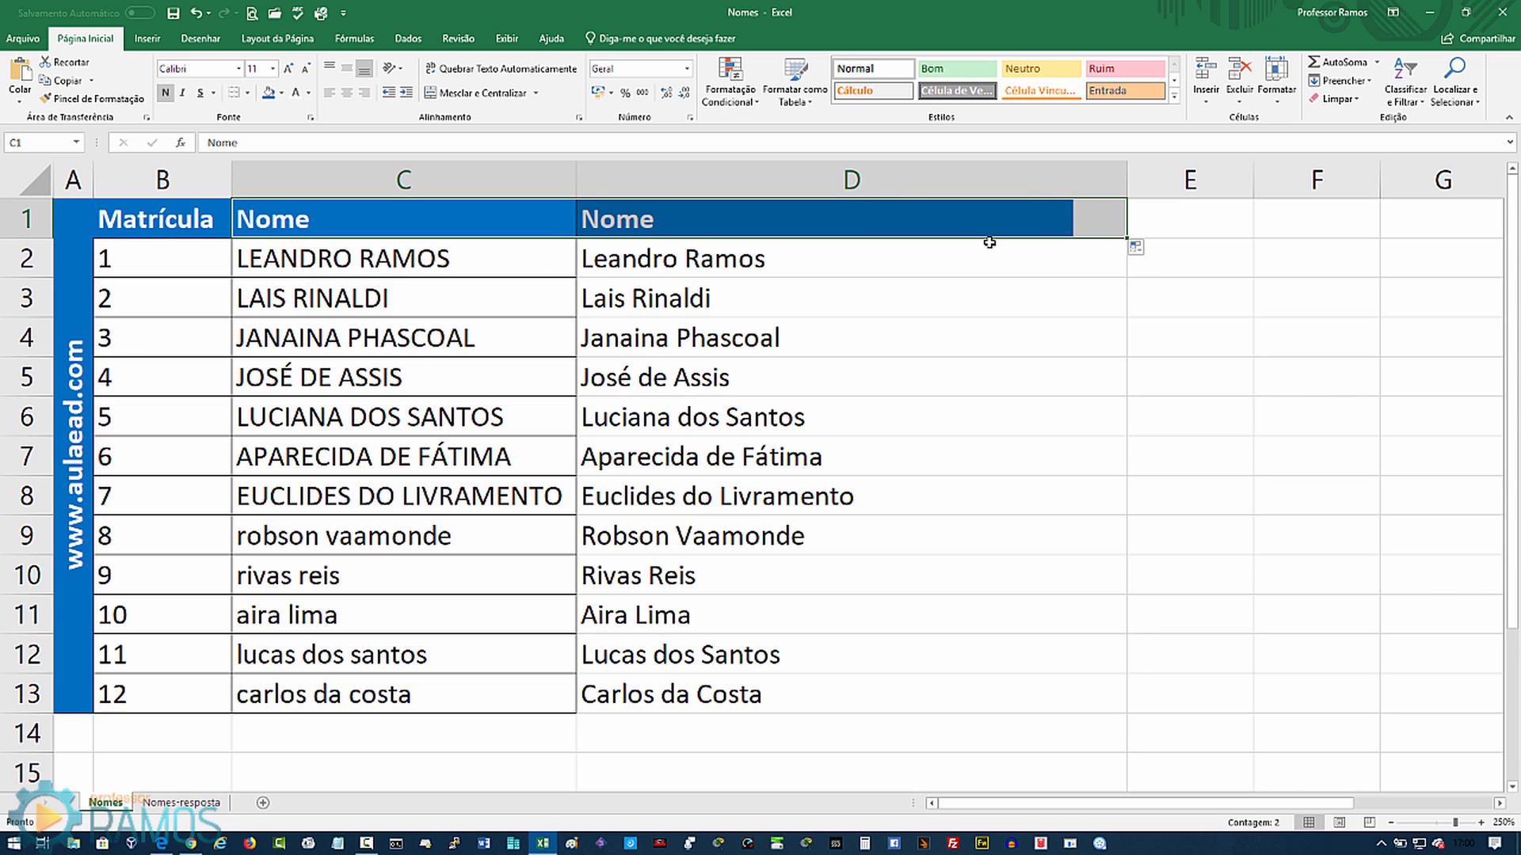
{"action": "left_click", "coordinate": [906, 269]}
{"action": "left_click_drag", "start_coordinate": [729, 215], "coordinate": [706, 684]}
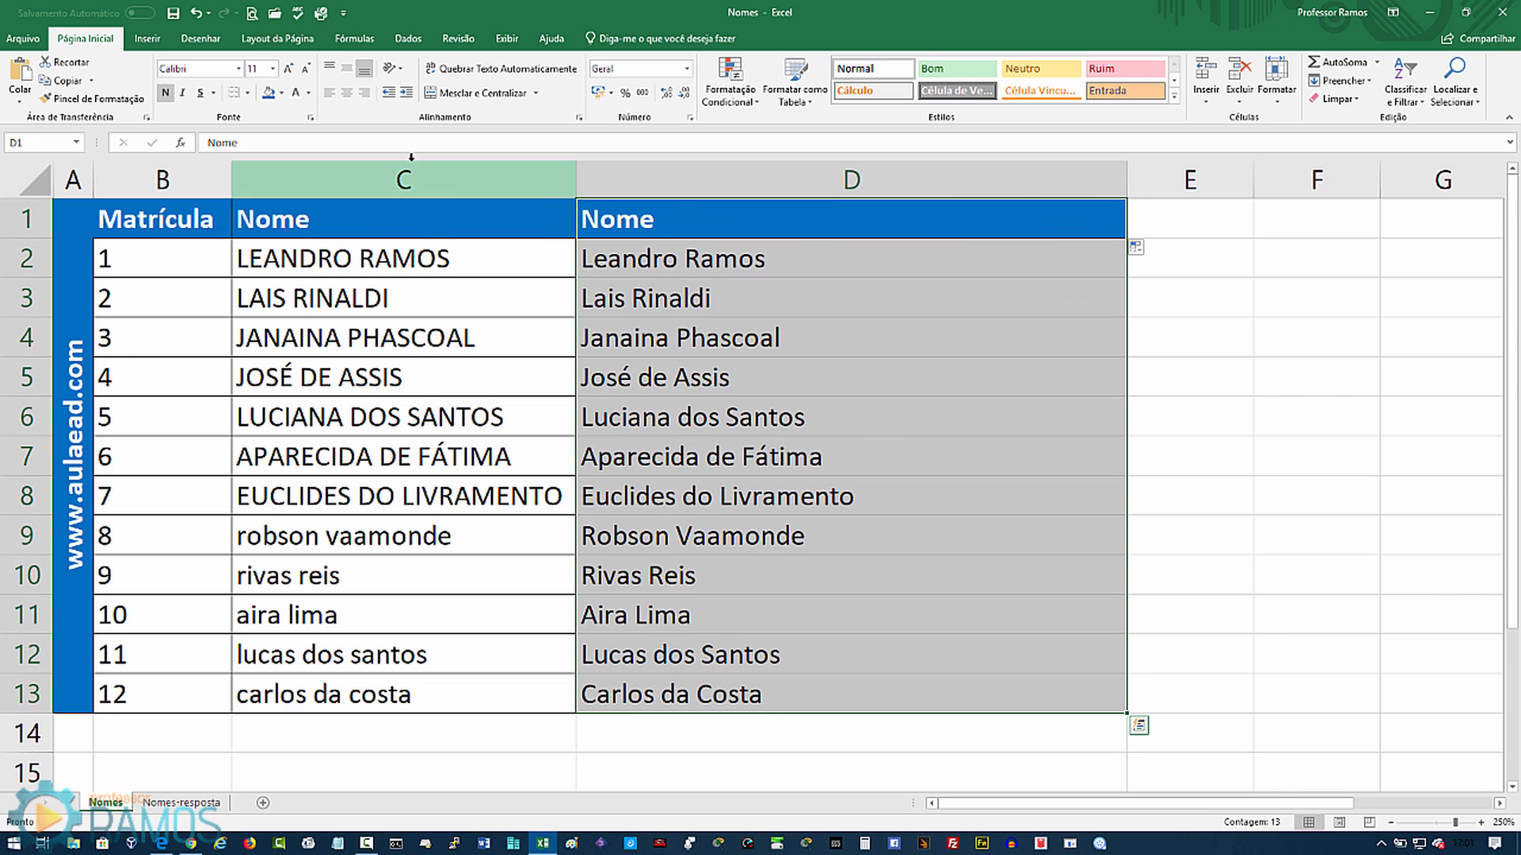
{"action": "left_click", "coordinate": [247, 93]}
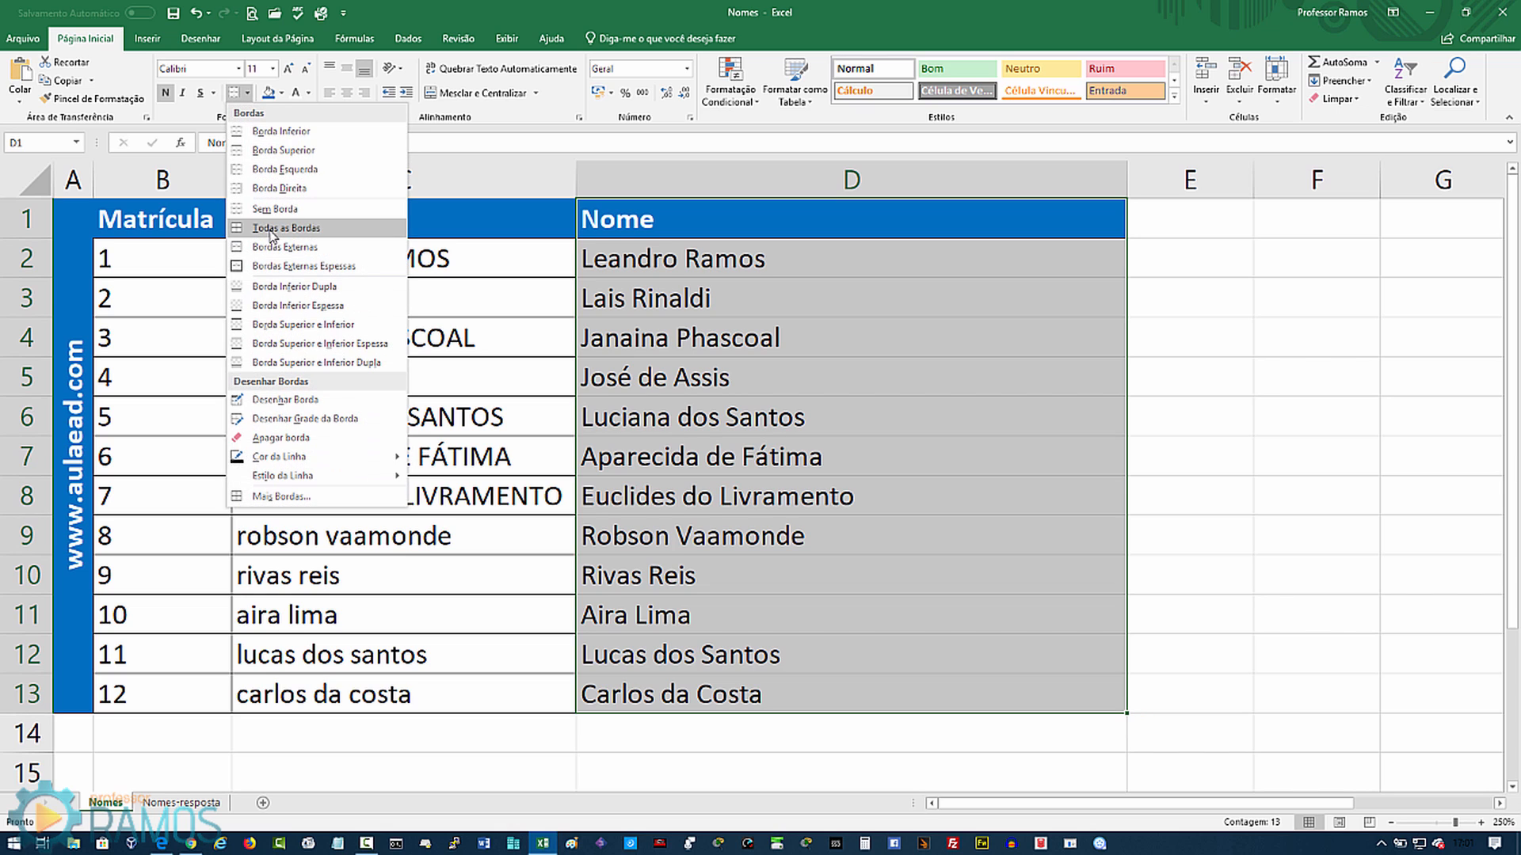
{"action": "left_click", "coordinate": [271, 228]}
{"action": "left_click", "coordinate": [440, 294]}
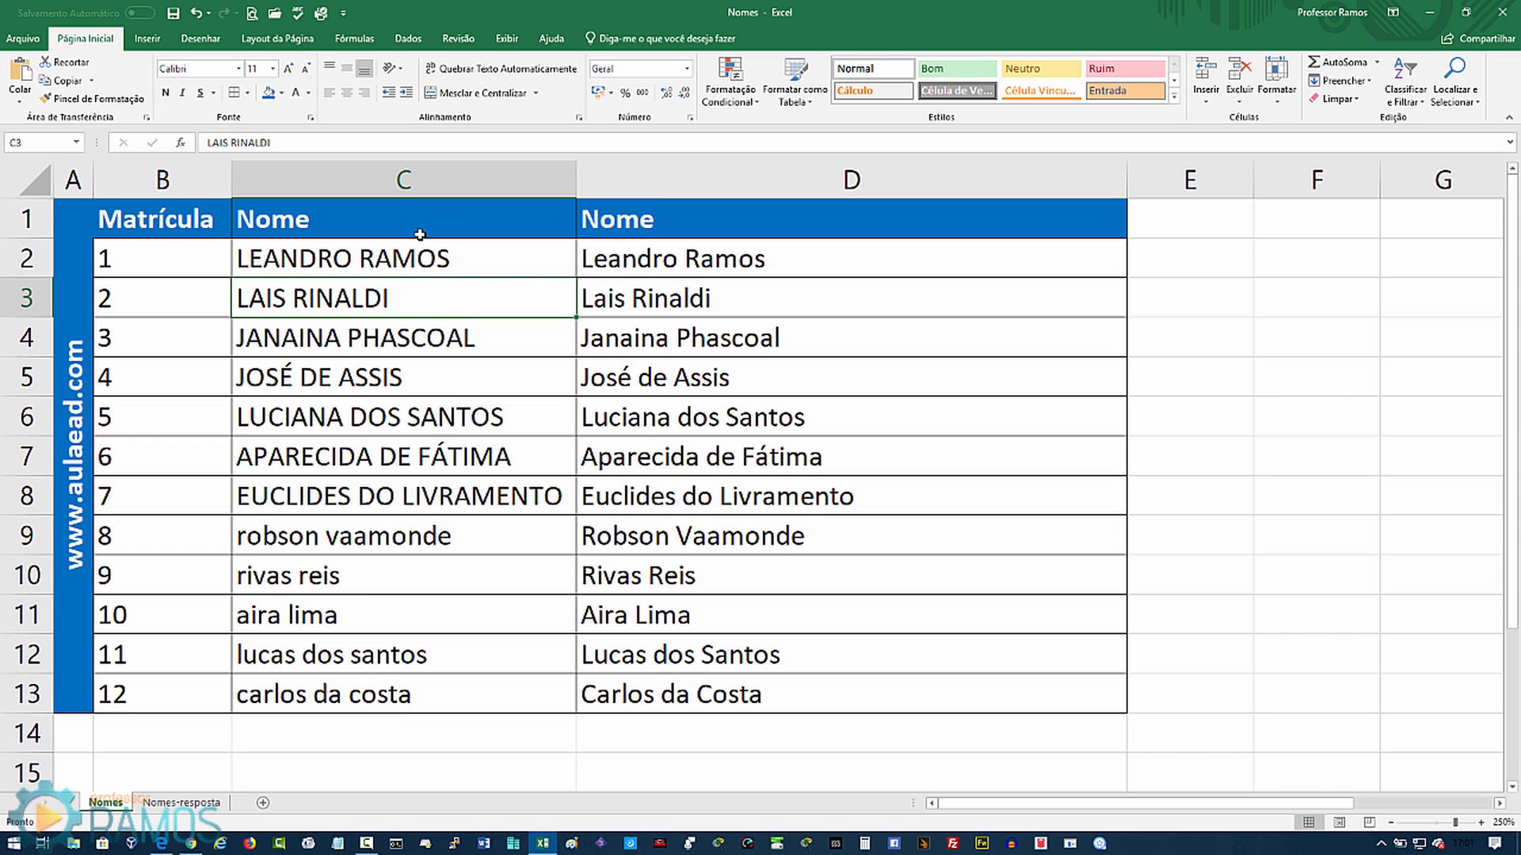
Step: Hide column C with the uppercase names using Ocultar
{"action": "left_click", "coordinate": [424, 179]}
{"action": "right_click", "coordinate": [424, 180]}
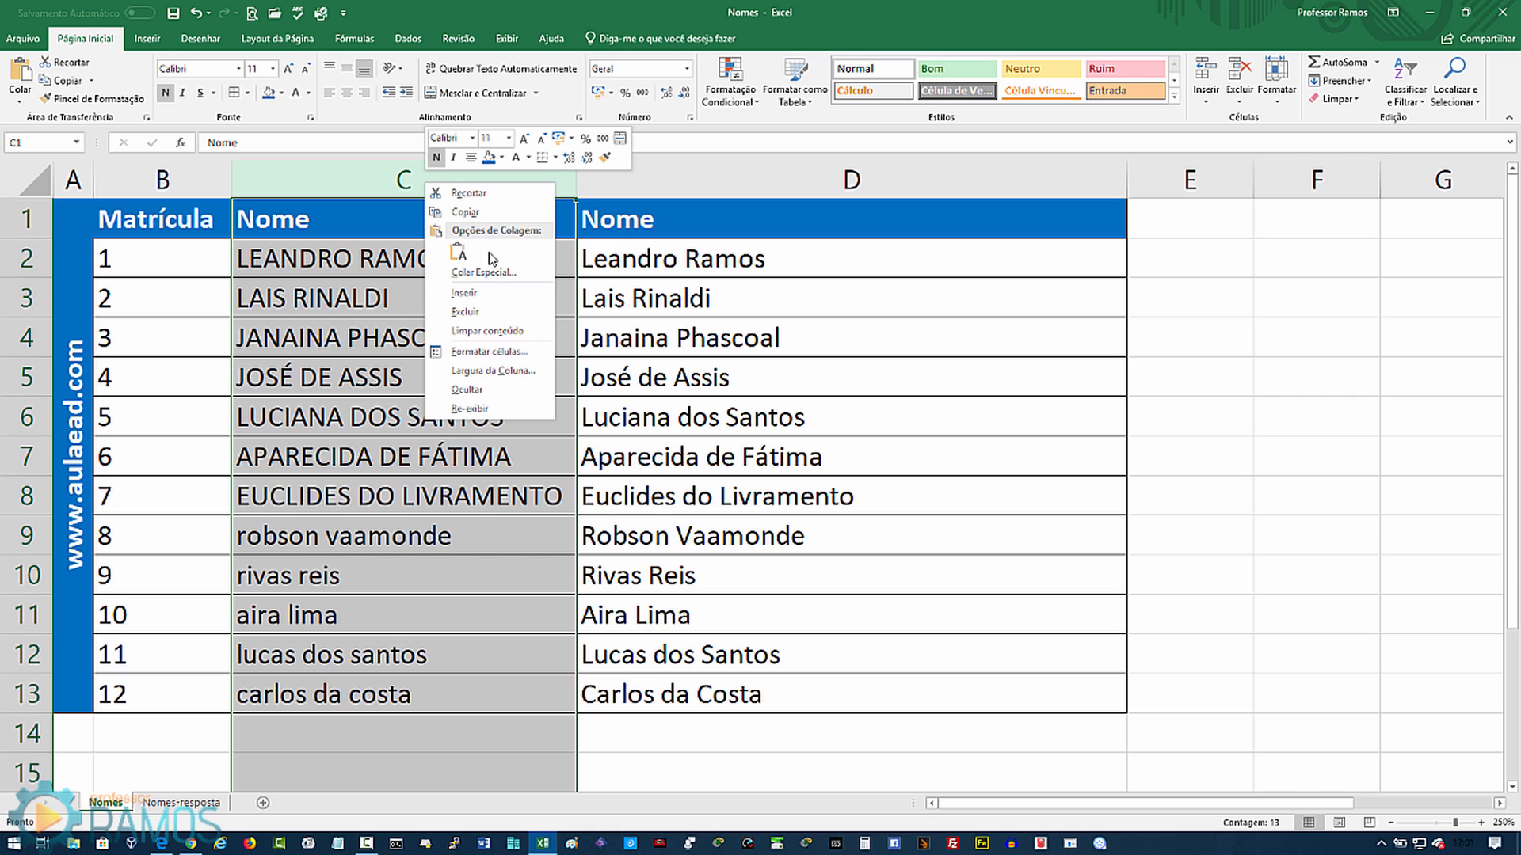
{"action": "left_click", "coordinate": [468, 391]}
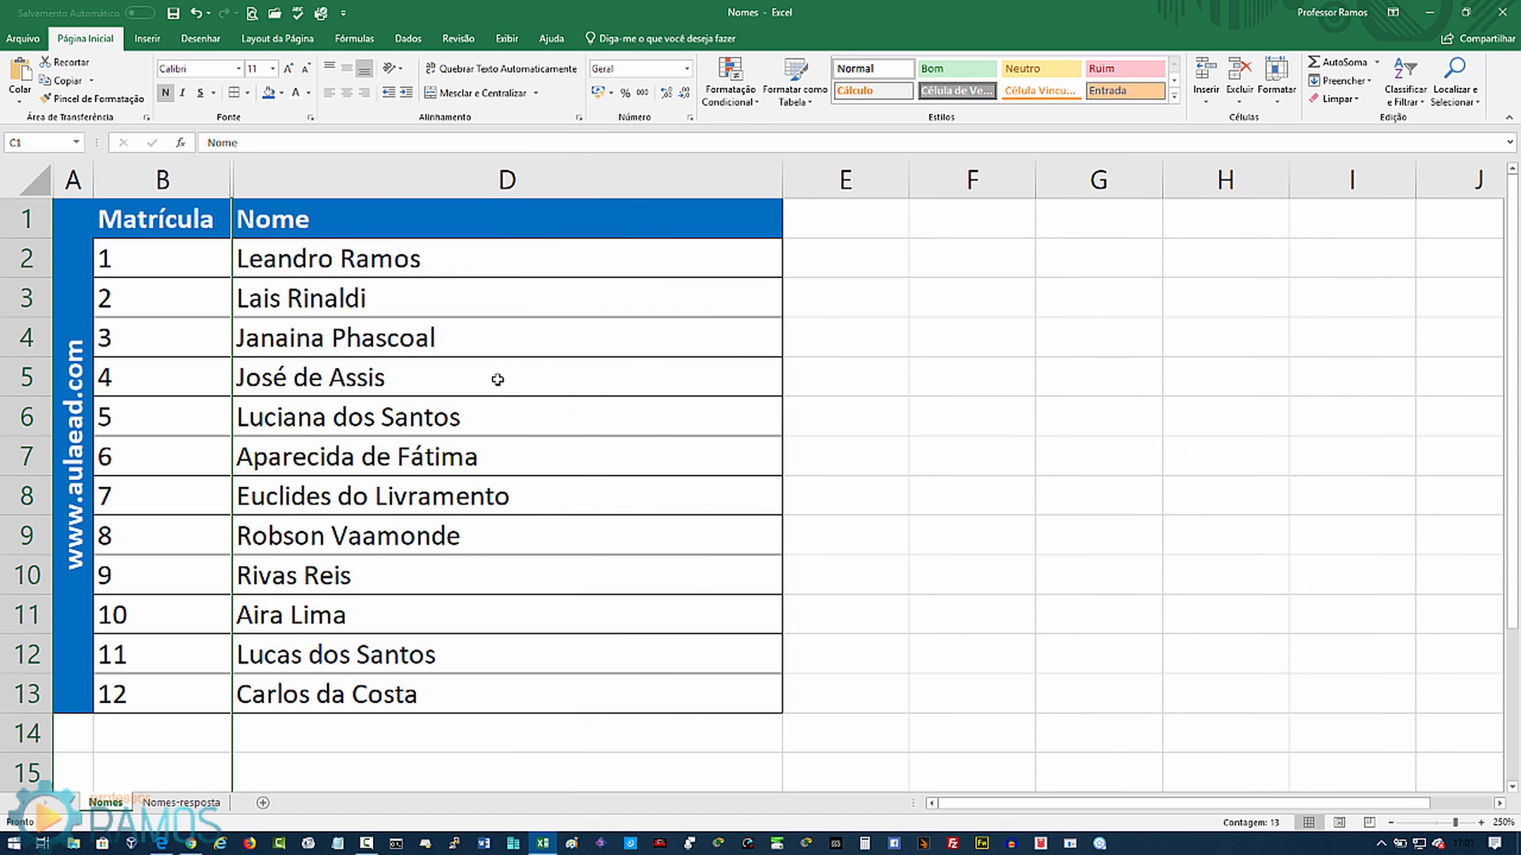
{"action": "left_click", "coordinate": [917, 418]}
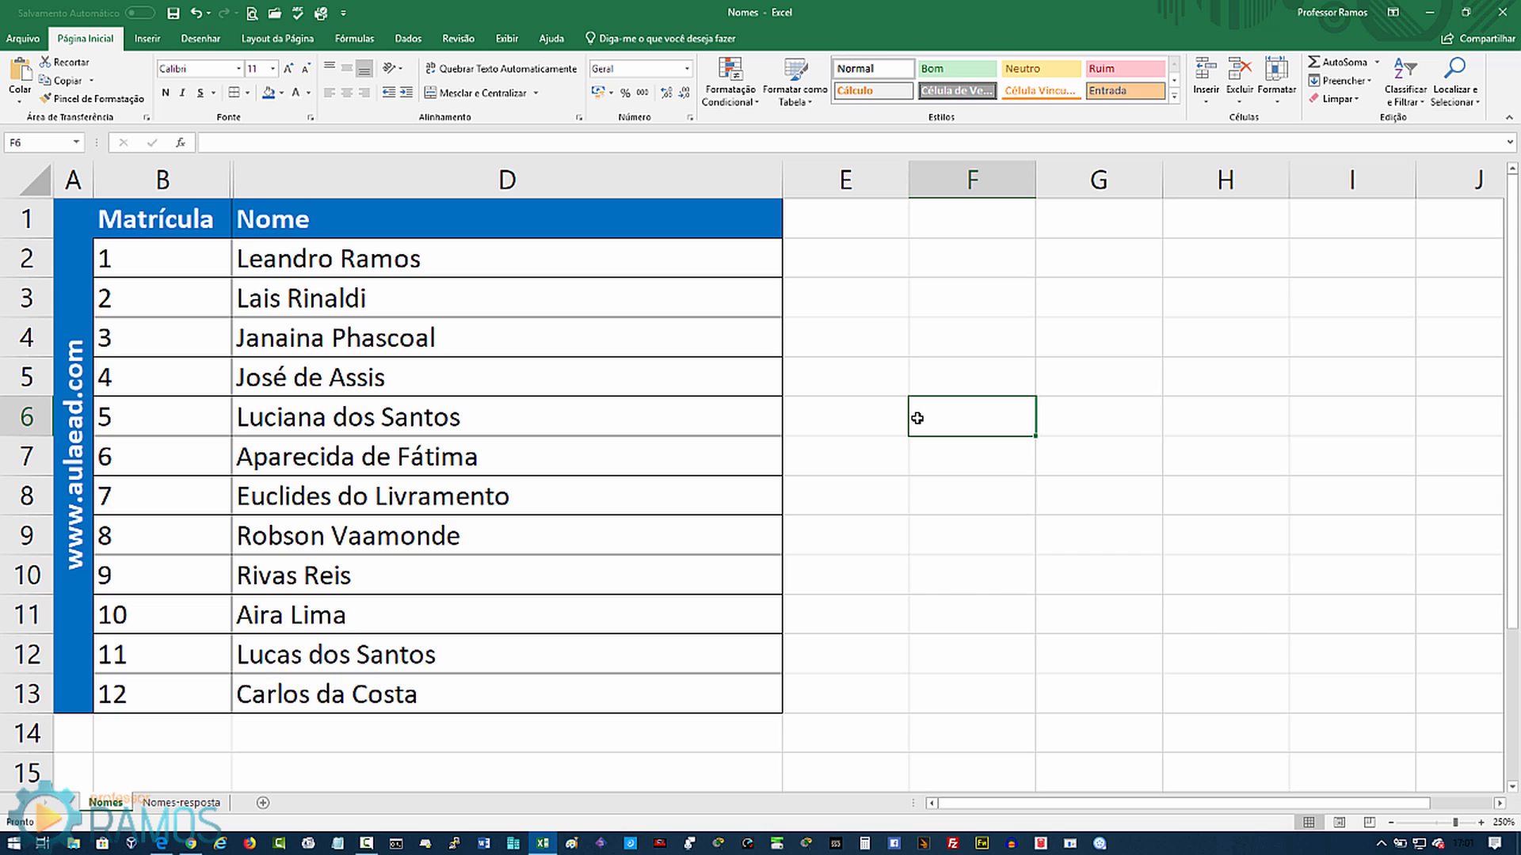
Step: Open D2's formula and point out its four nested SUBSTITUIR functions, innermost to outermost
{"action": "double_click", "coordinate": [442, 261]}
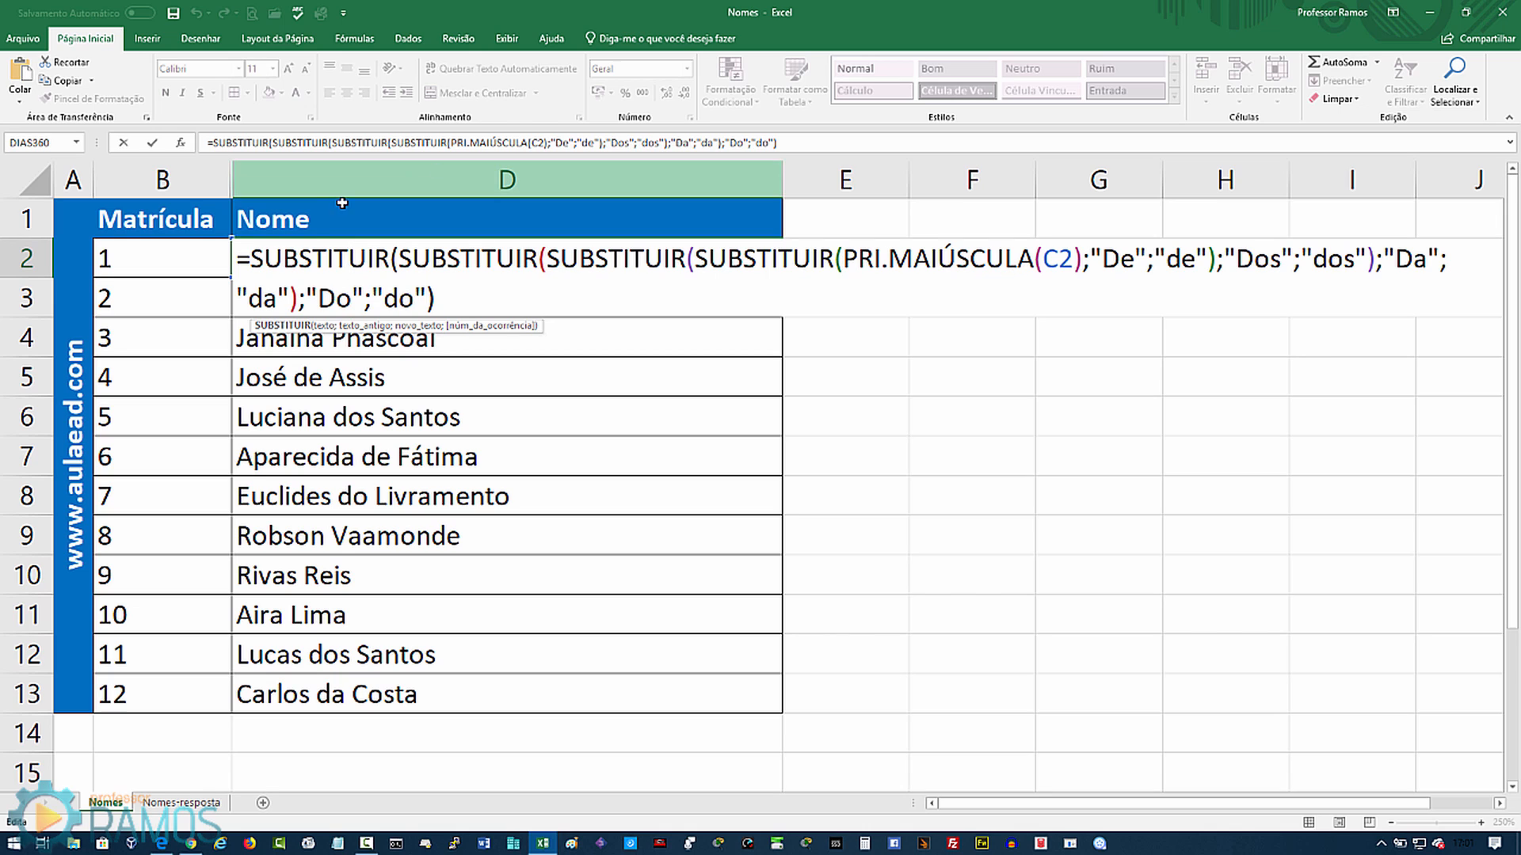
{"action": "left_click", "coordinate": [792, 263]}
{"action": "left_click", "coordinate": [598, 261]}
{"action": "left_click", "coordinate": [482, 260]}
{"action": "left_click", "coordinate": [328, 259]}
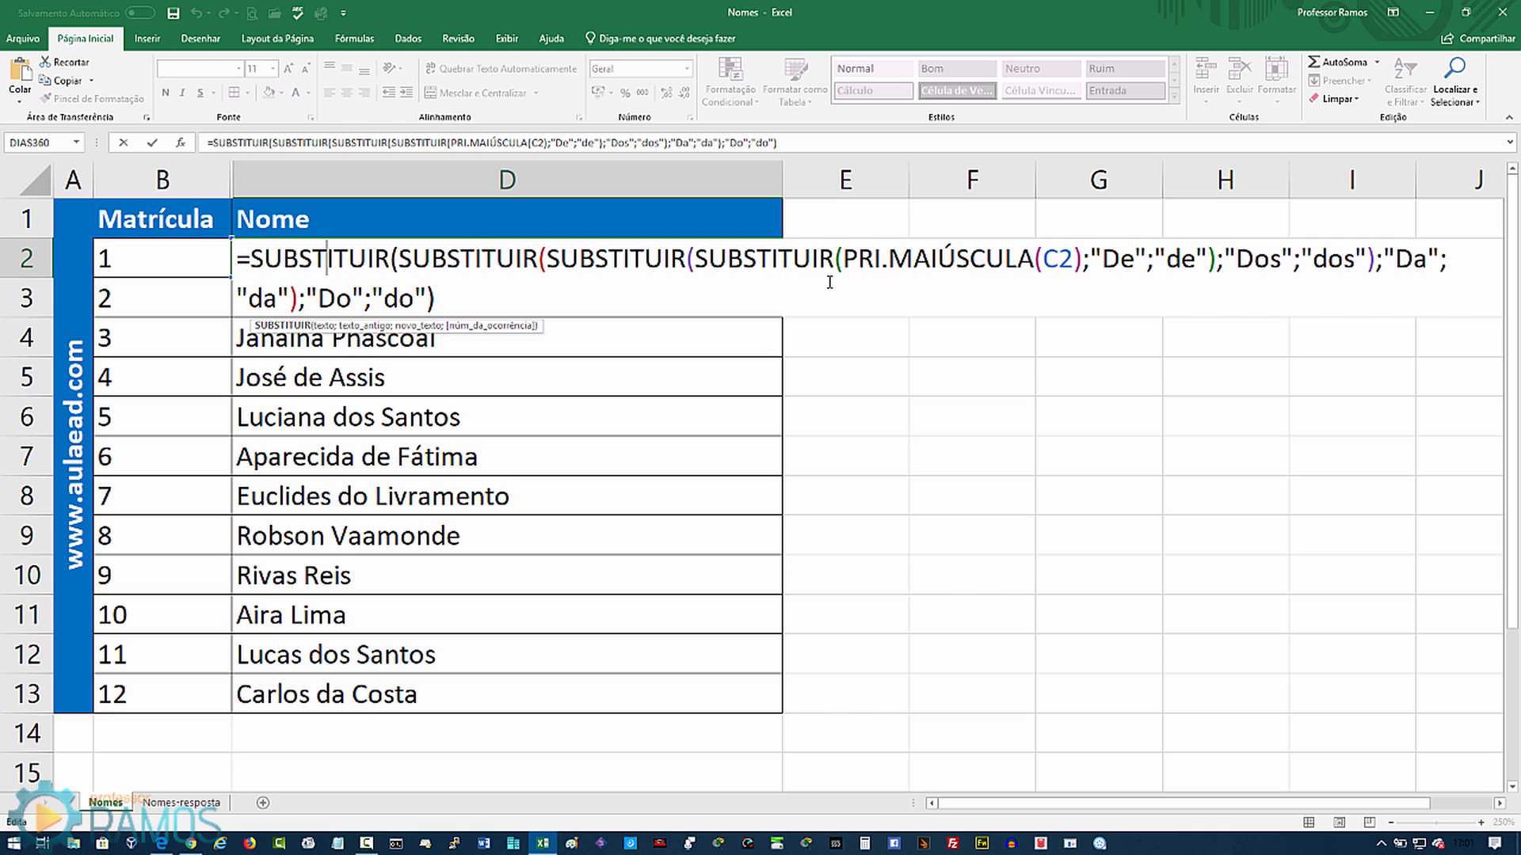
Step: Walk through the replacement pairs De/de, Dos/dos, Da/da and Do/do in the formula
{"action": "left_click", "coordinate": [1148, 268]}
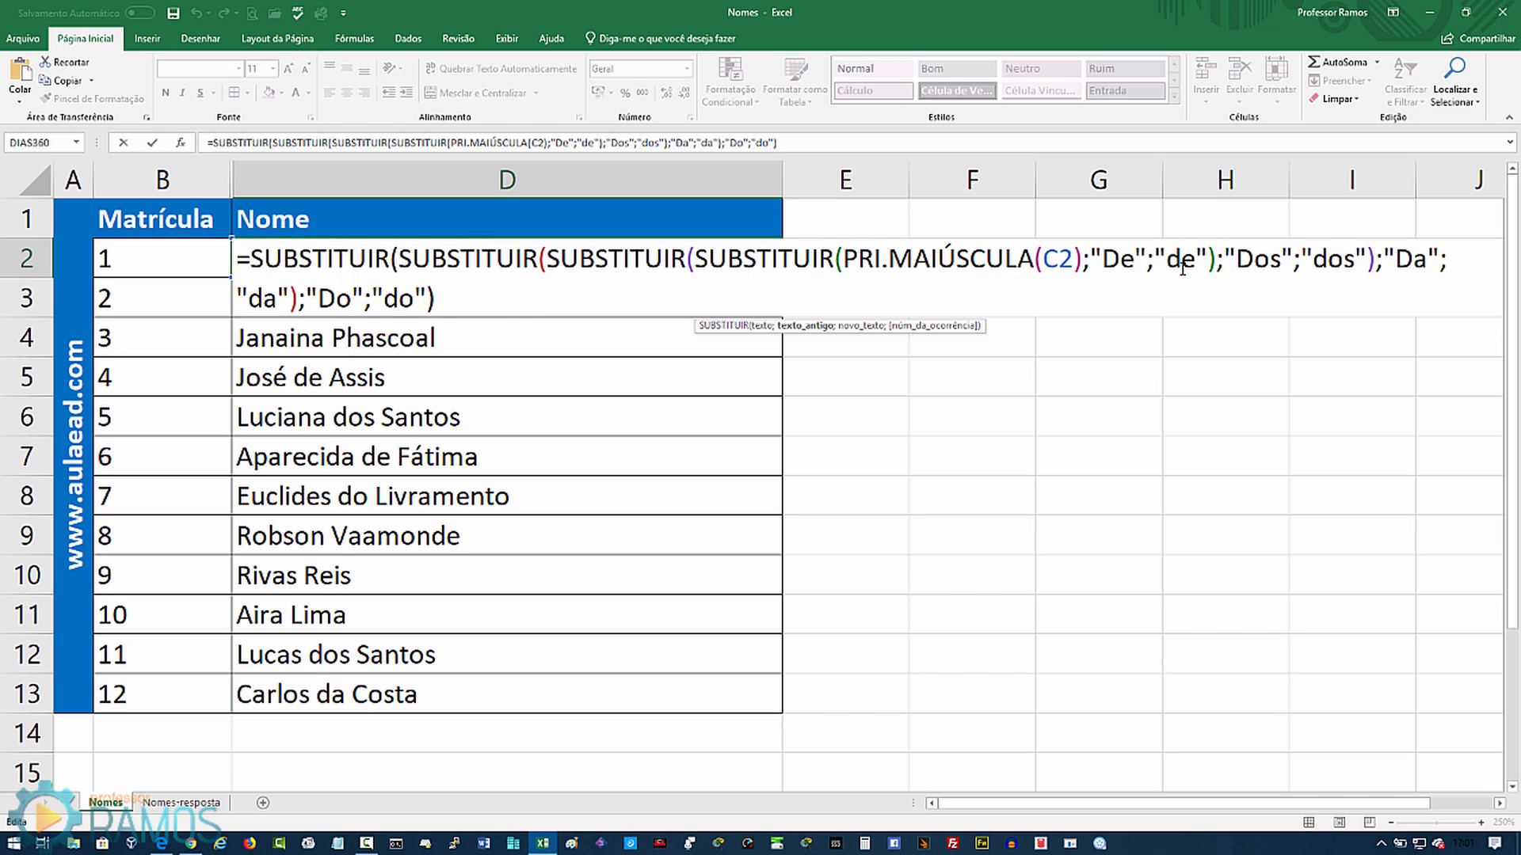
{"action": "left_click", "coordinate": [1183, 268]}
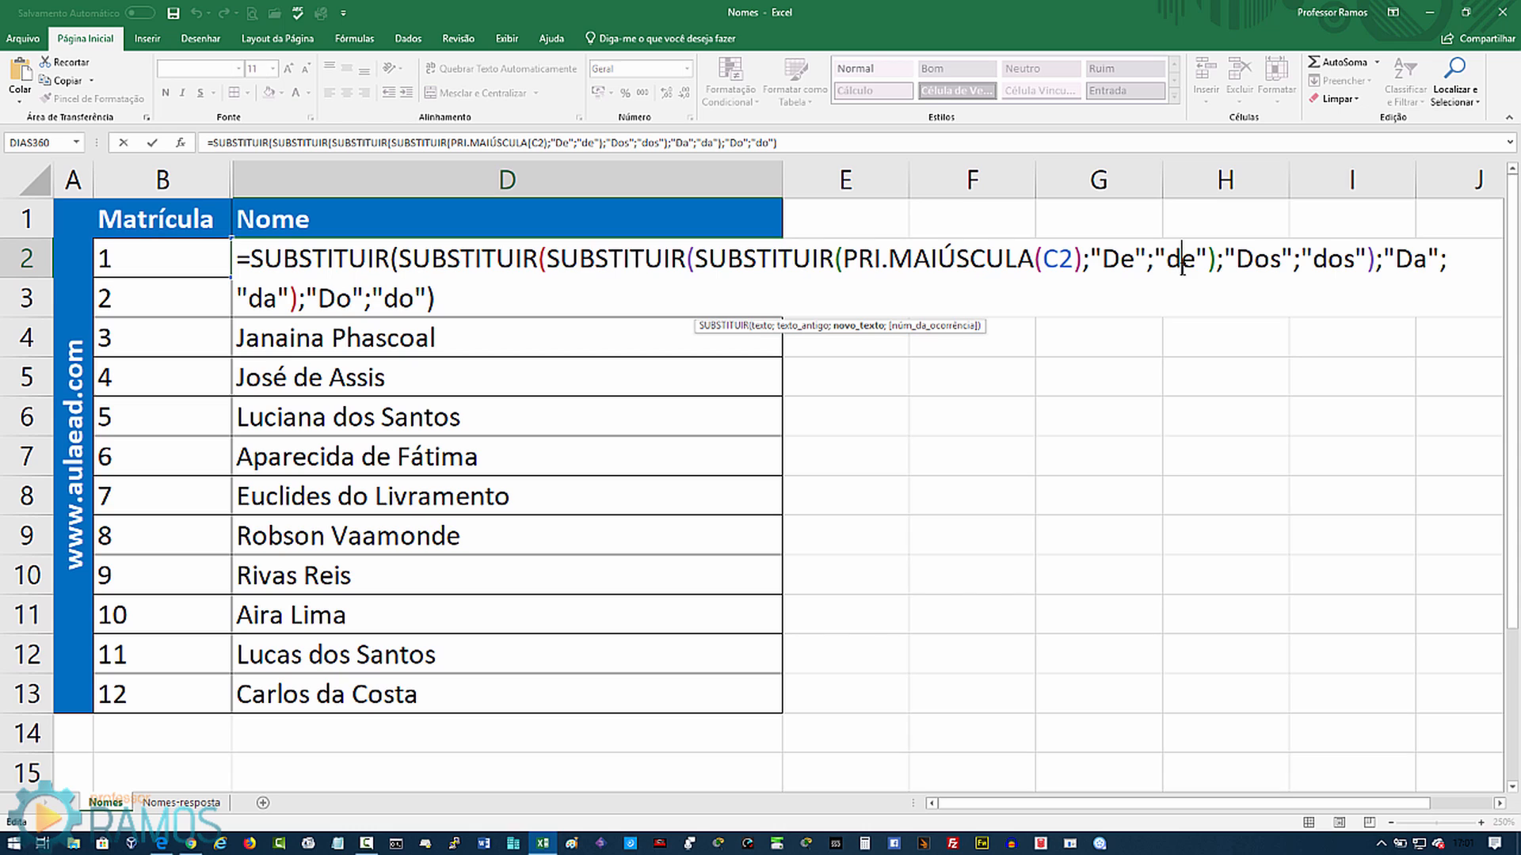
{"action": "left_click", "coordinate": [1267, 267]}
{"action": "left_click", "coordinate": [1332, 264]}
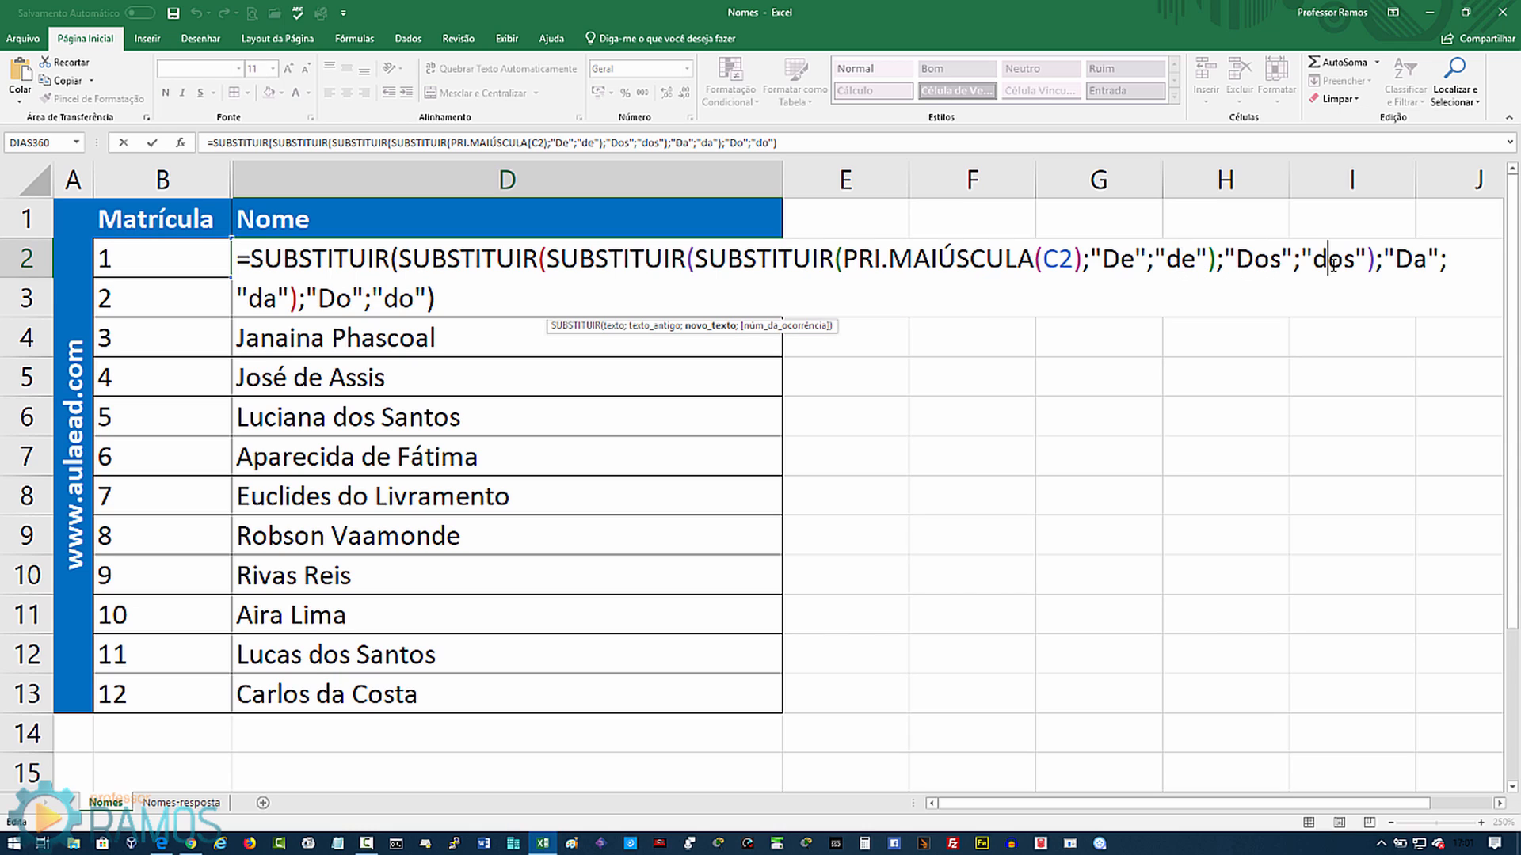
{"action": "left_click", "coordinate": [1415, 268]}
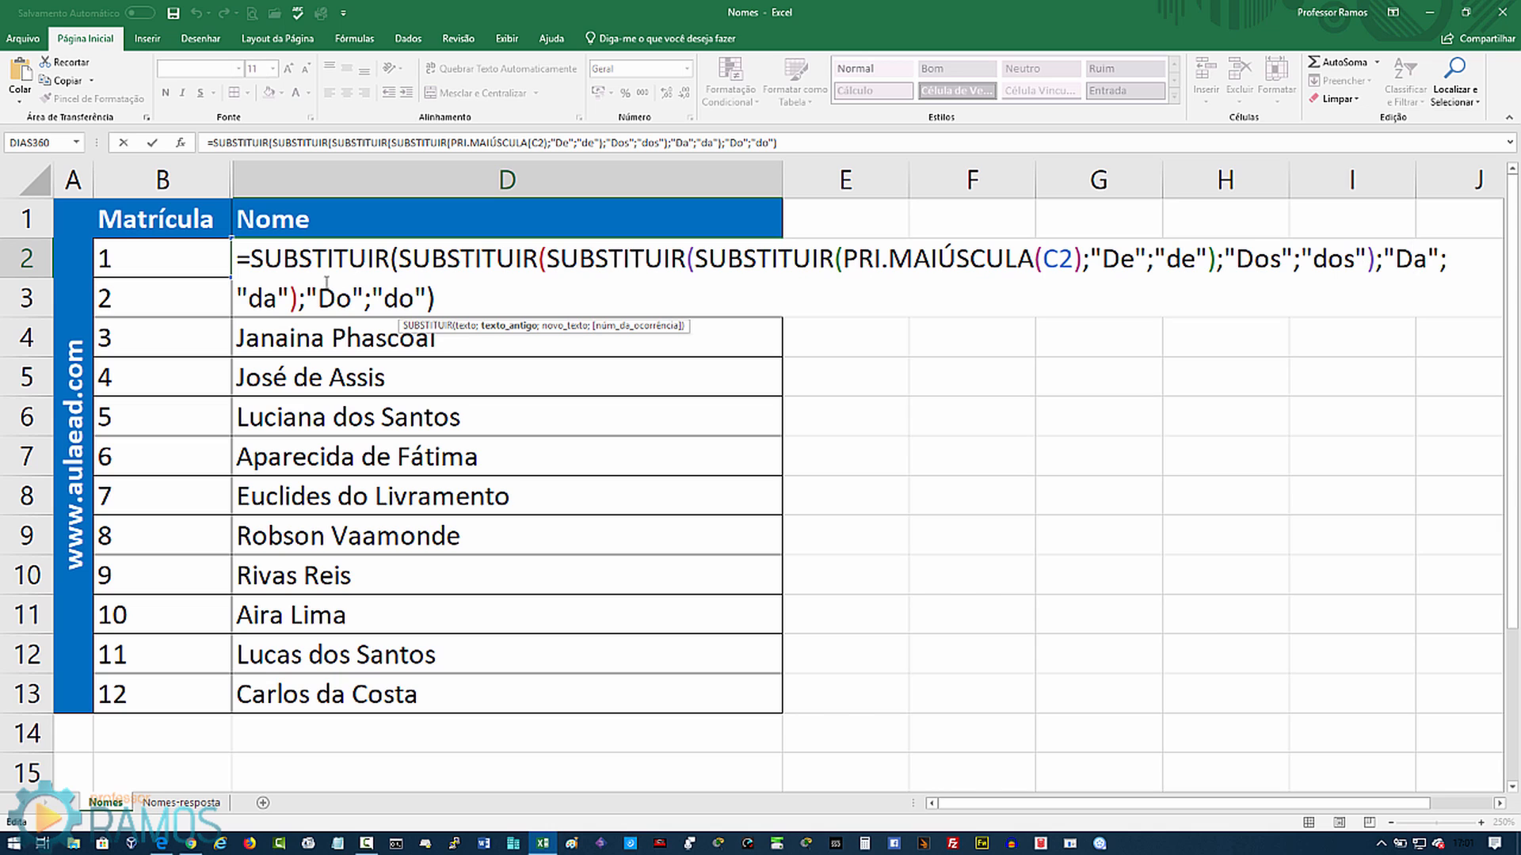
{"action": "left_click", "coordinate": [274, 301]}
{"action": "left_click", "coordinate": [336, 301]}
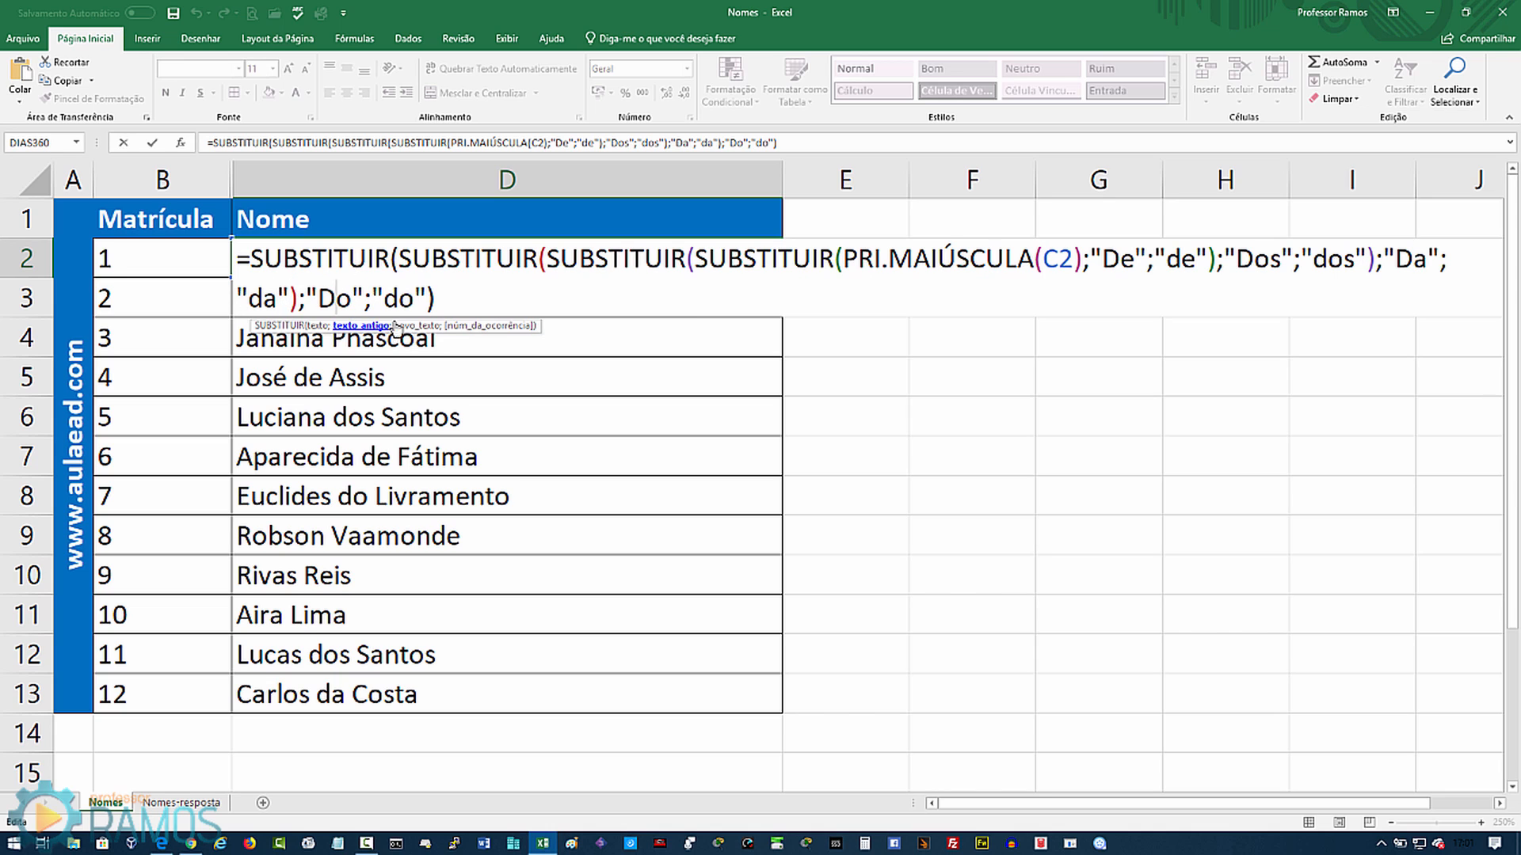
{"action": "left_click", "coordinate": [400, 300]}
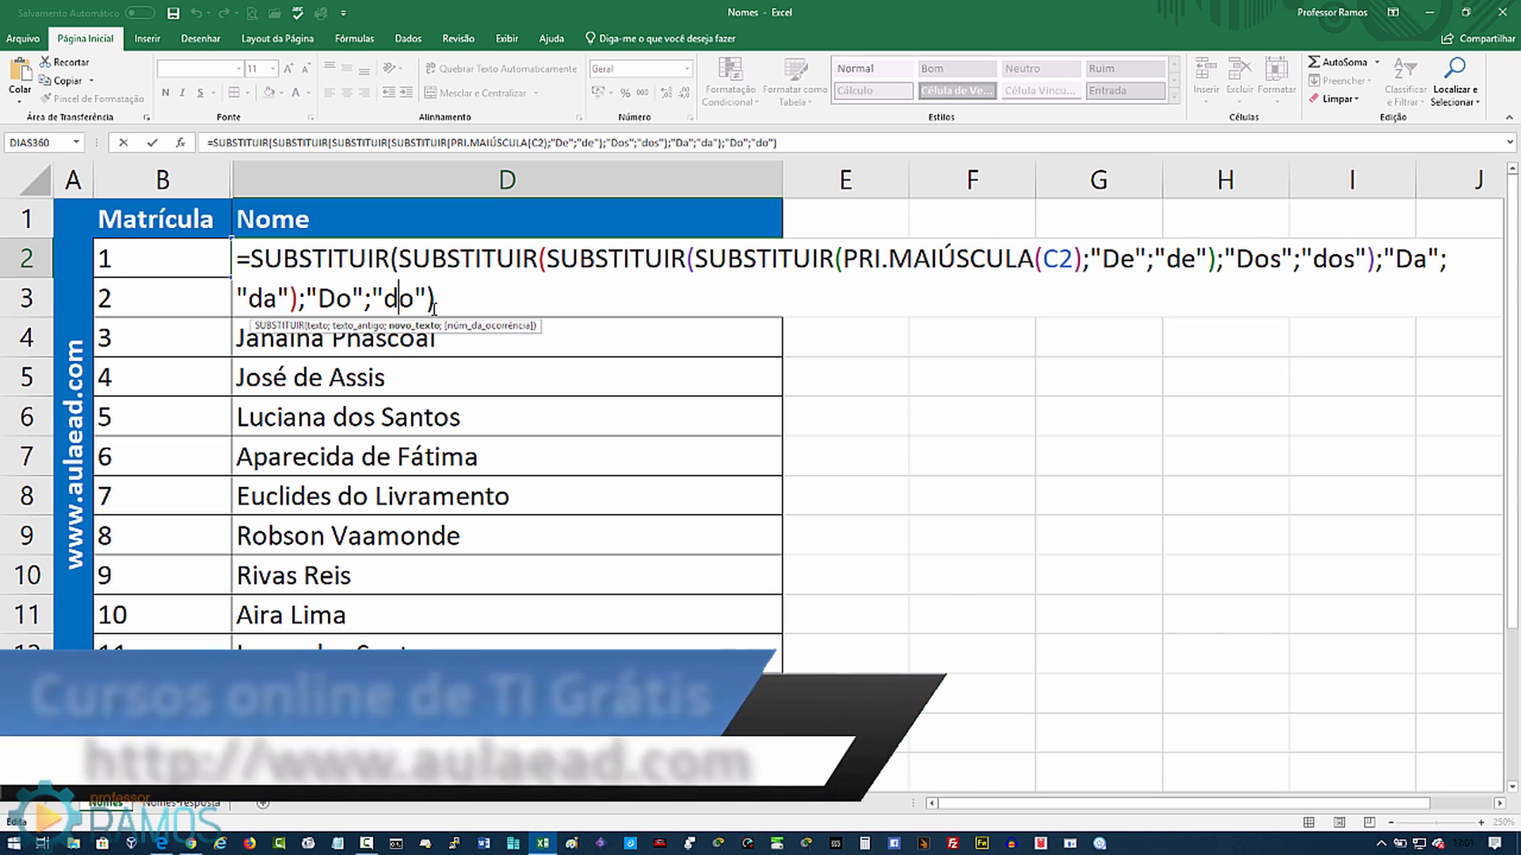
Step: Exit D2's edit mode leaving the formula unchanged
{"action": "key", "text": "Return"}
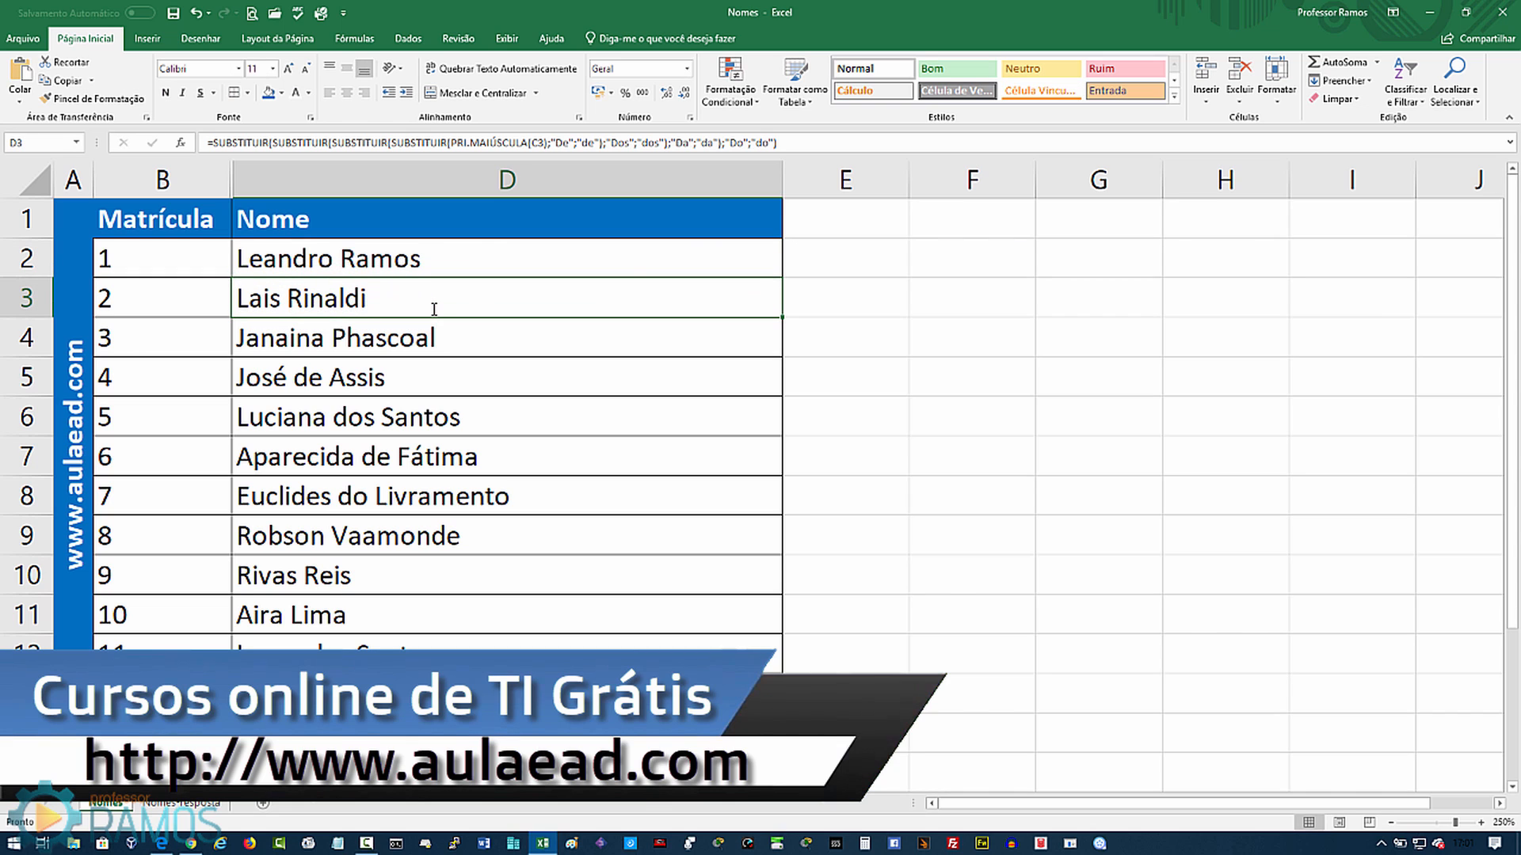